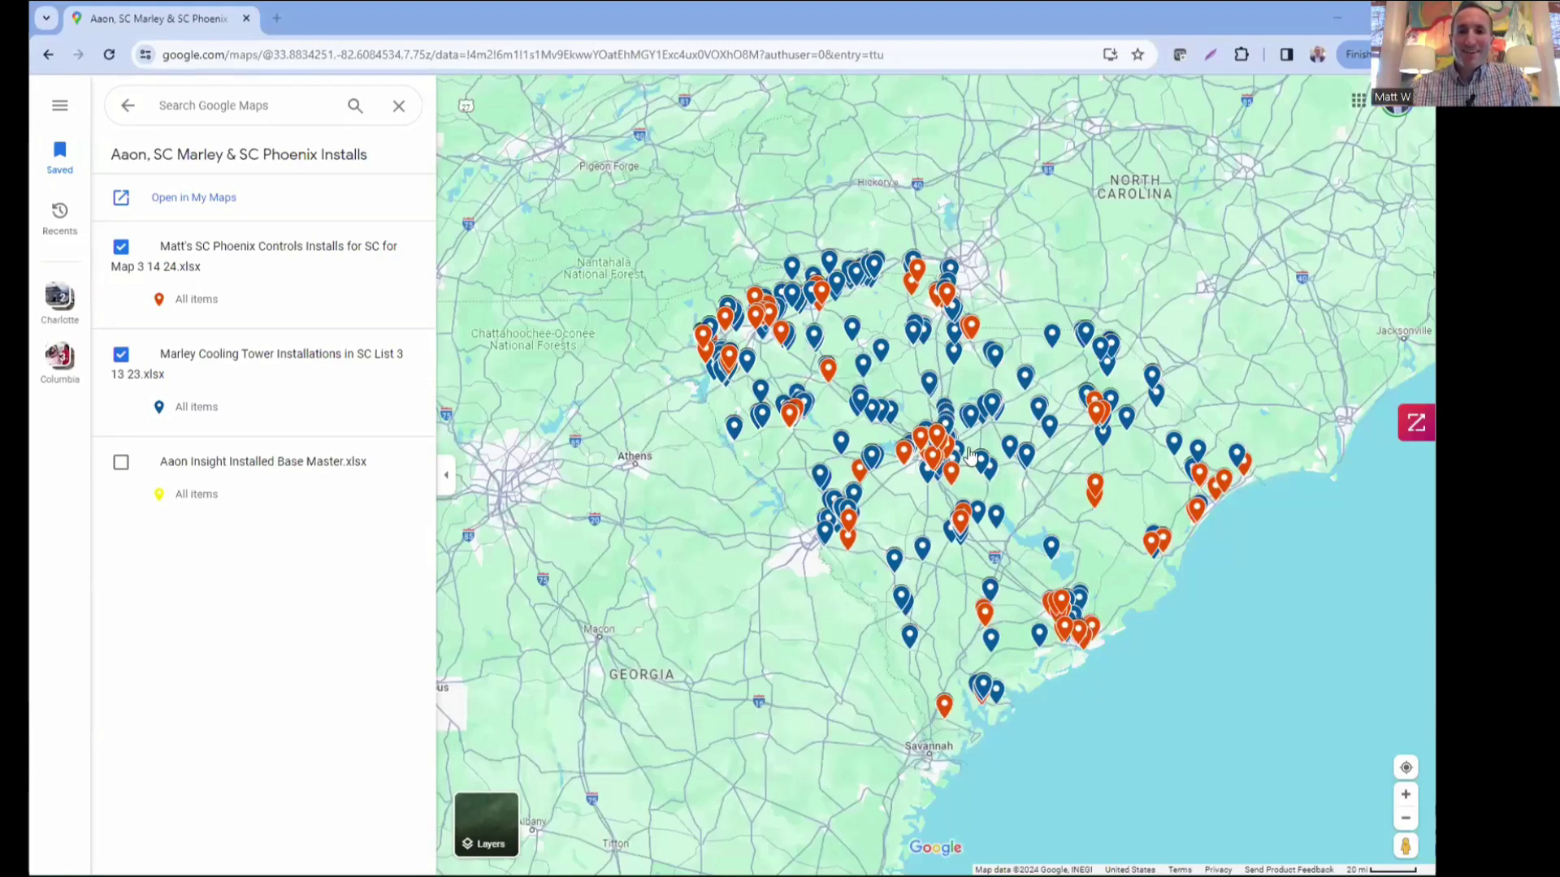
Show the Aaon Insight Installed Base Master.xlsx layer and examine its markers across the United States and around South Carolina.
scroll(996, 469, up, 2)
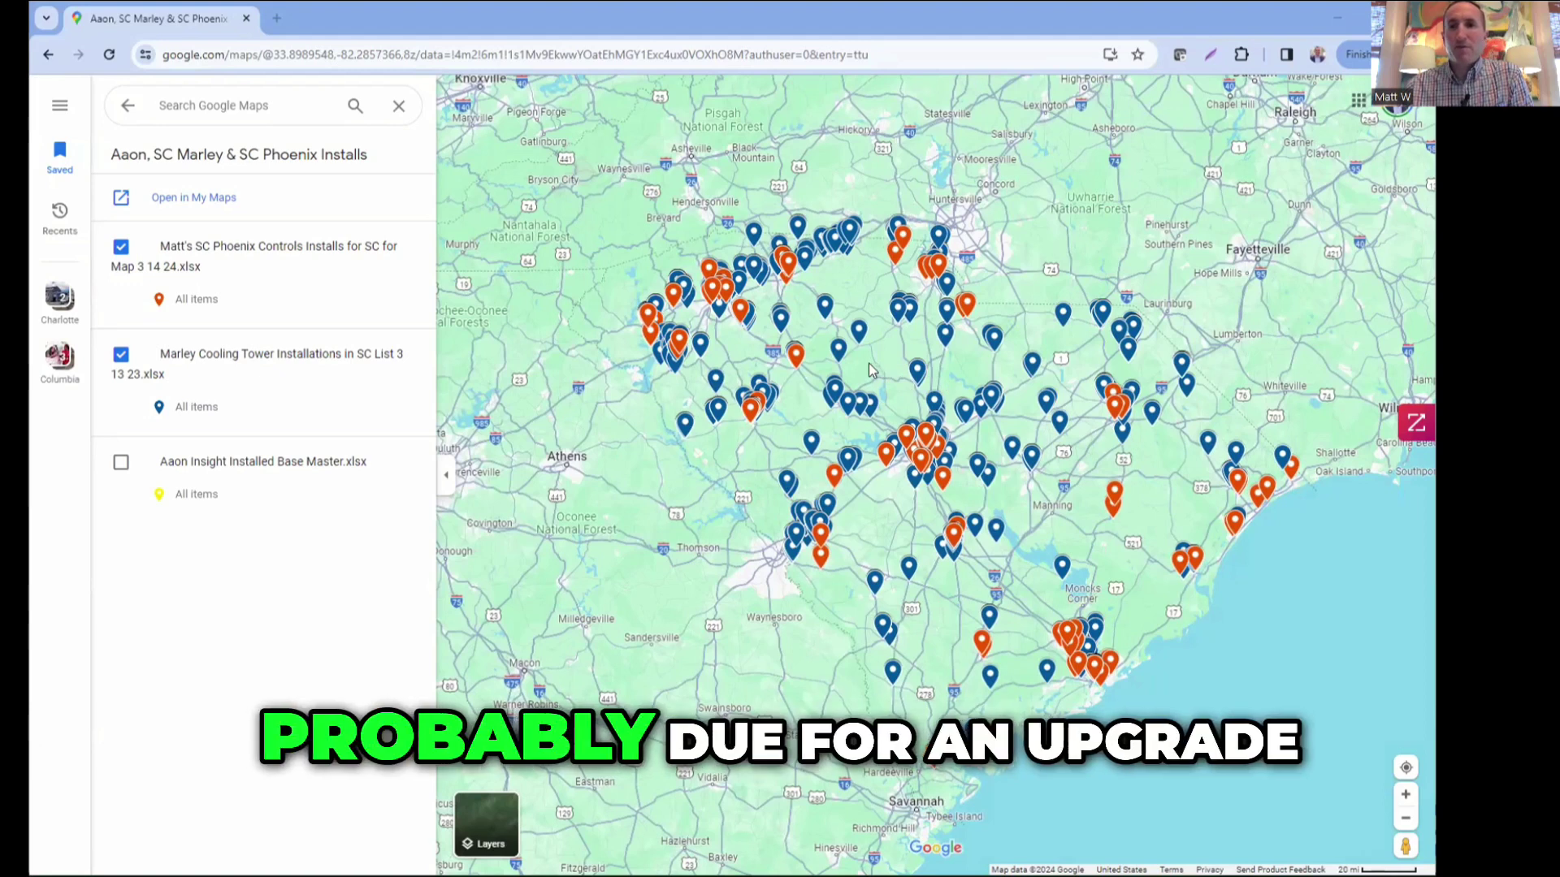
click(121, 468)
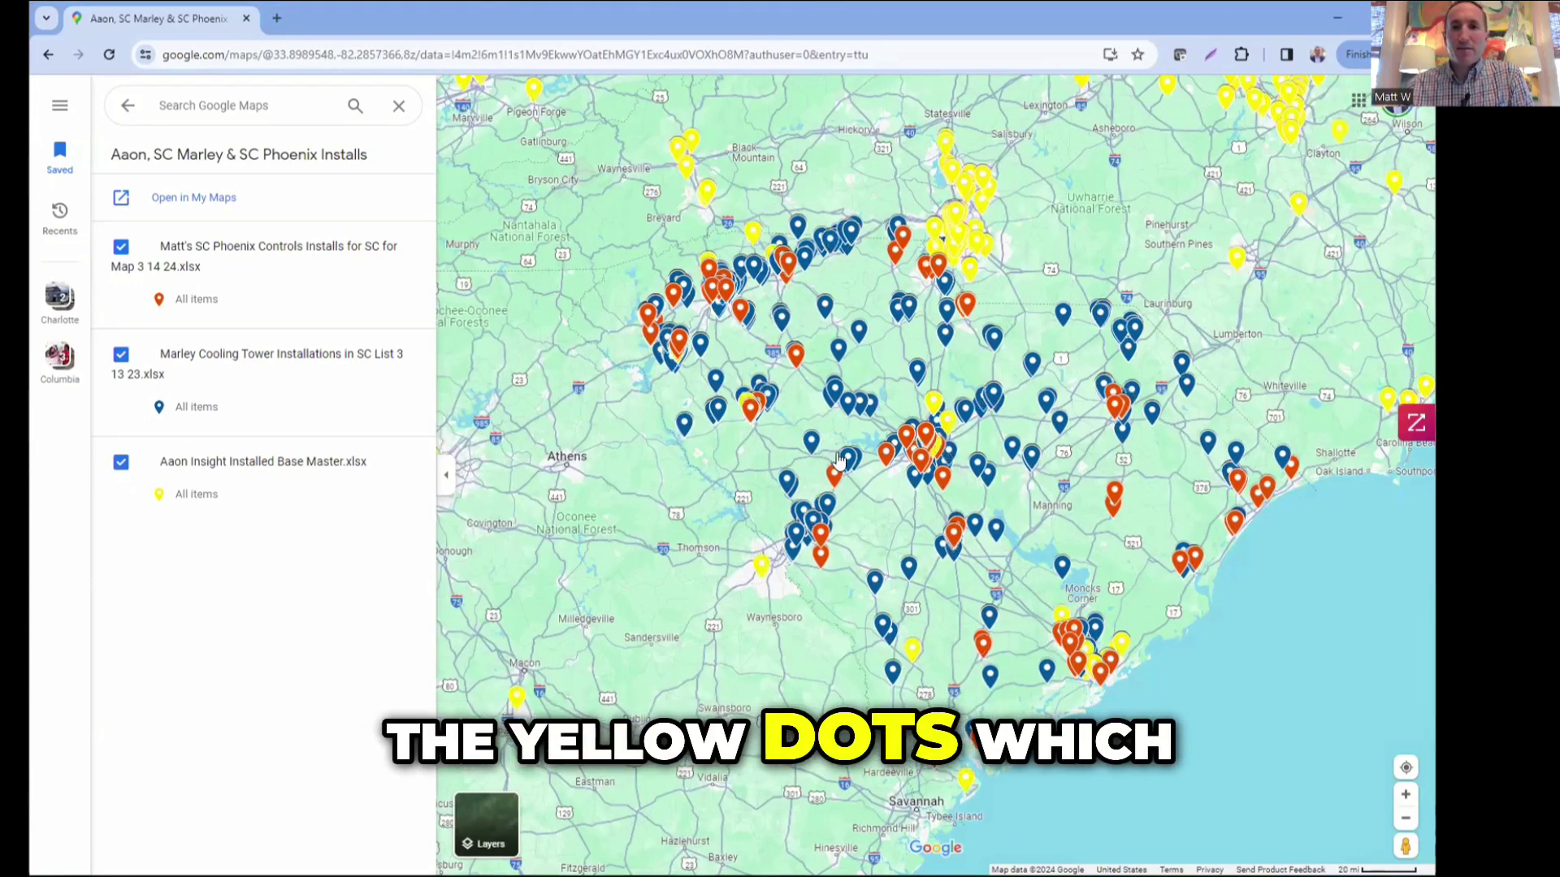
scroll(840, 460, down, 1)
scroll(840, 461, down, 3)
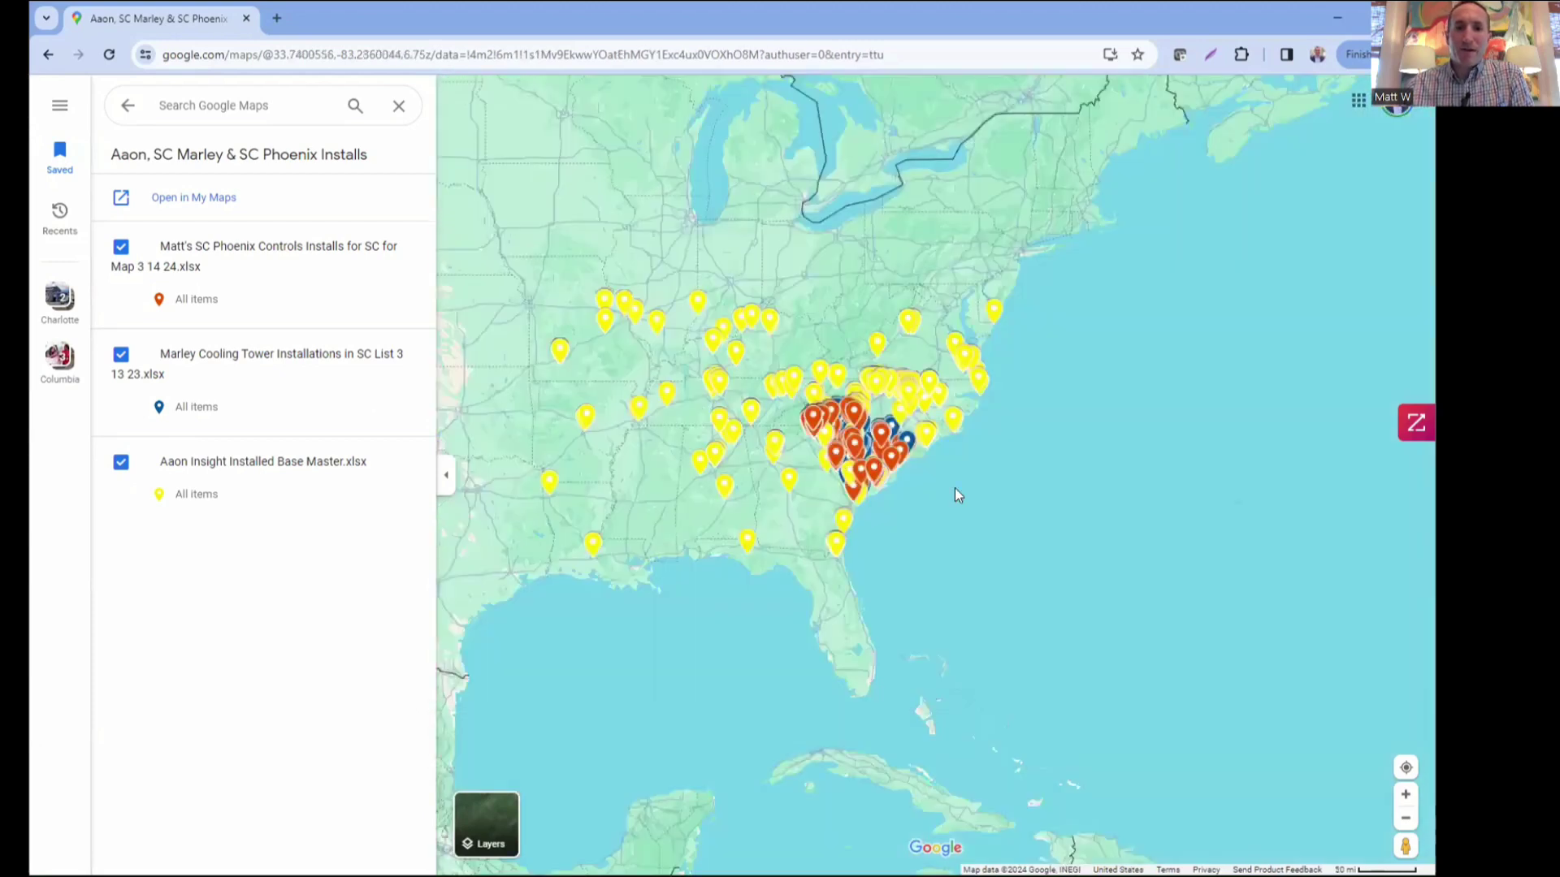
scroll(1156, 531, down, 2)
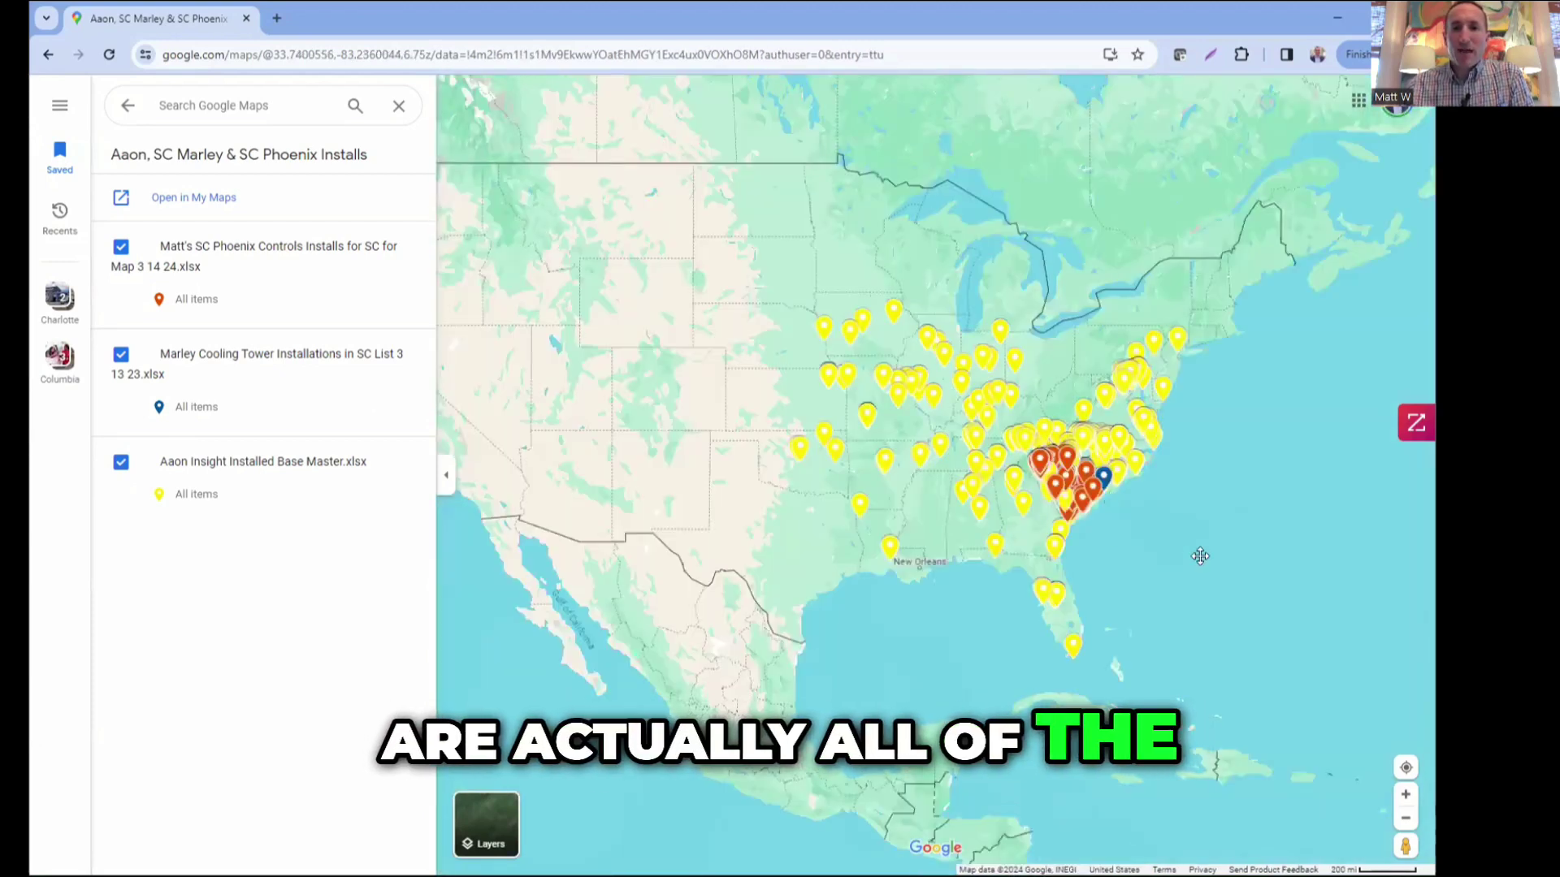
scroll(1227, 567, down, 2)
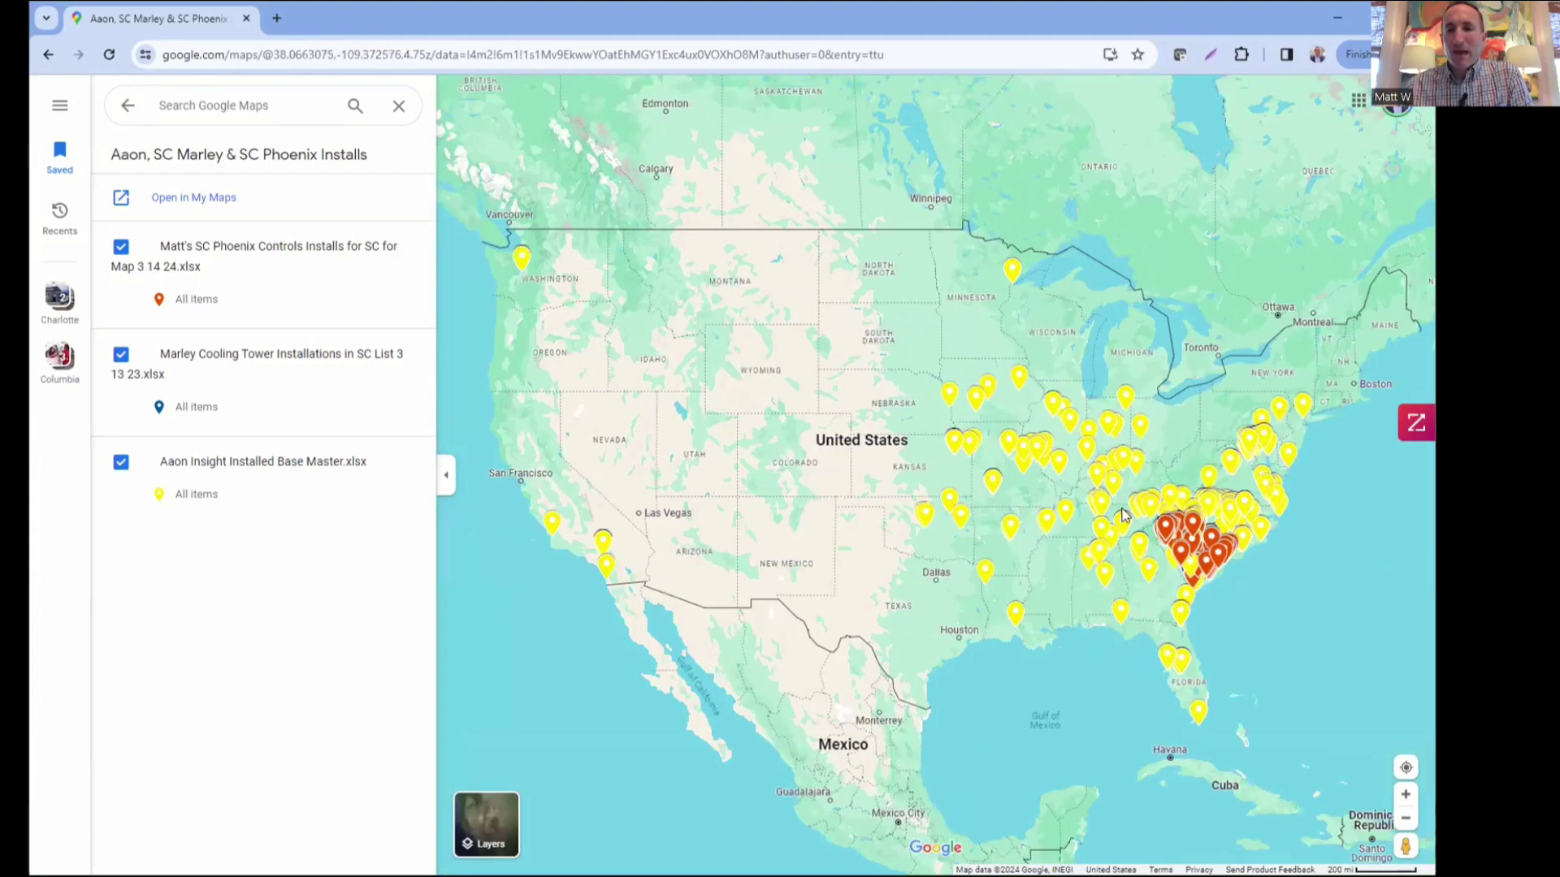
scroll(1235, 594, up, 2)
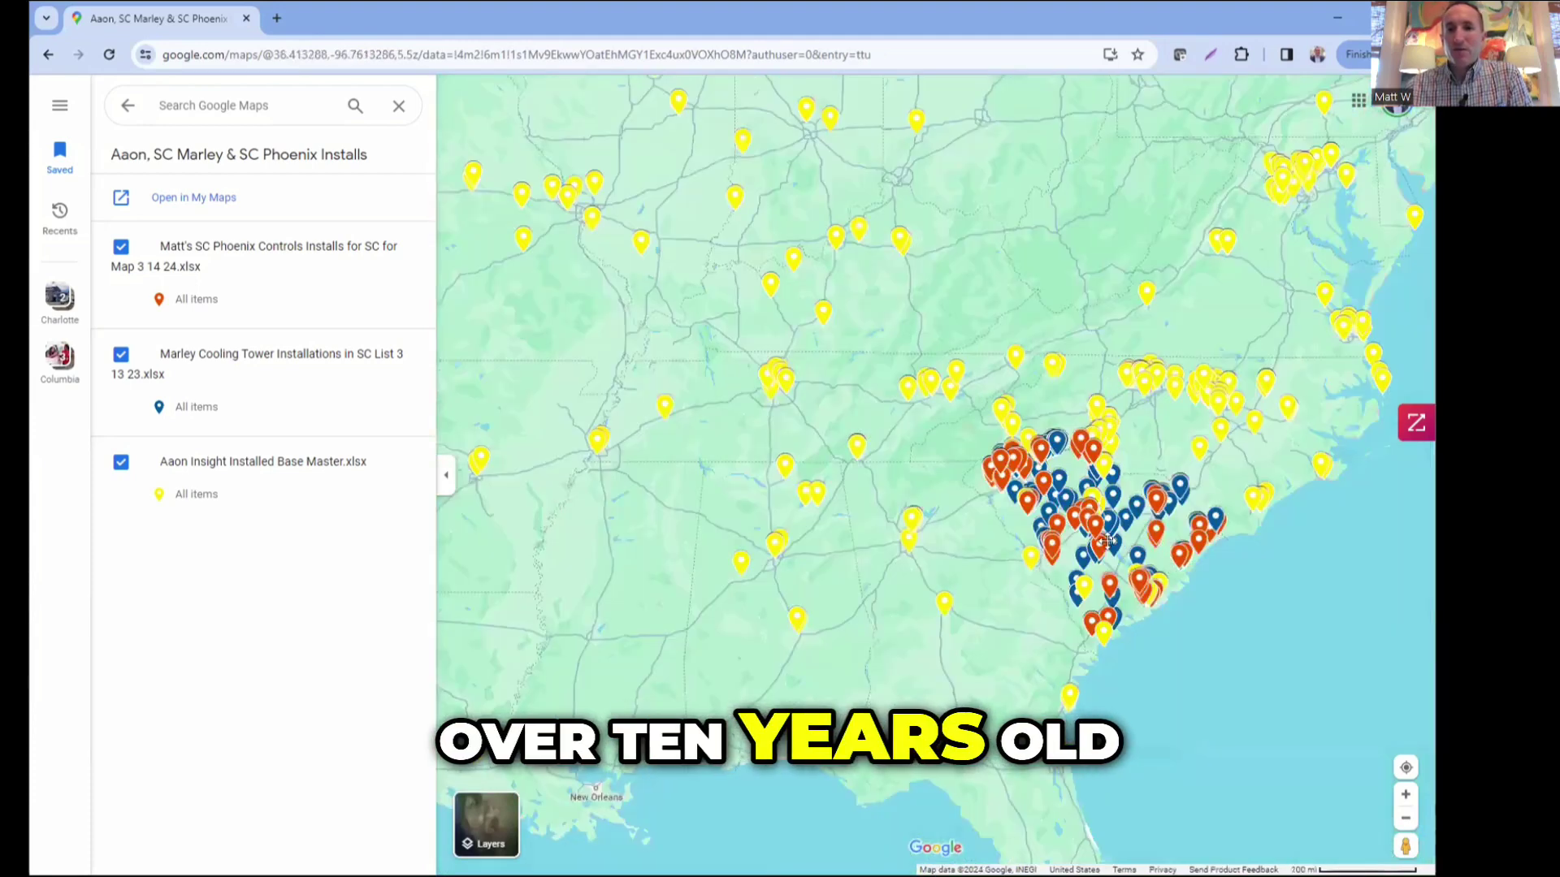
scroll(1098, 416, up, 1)
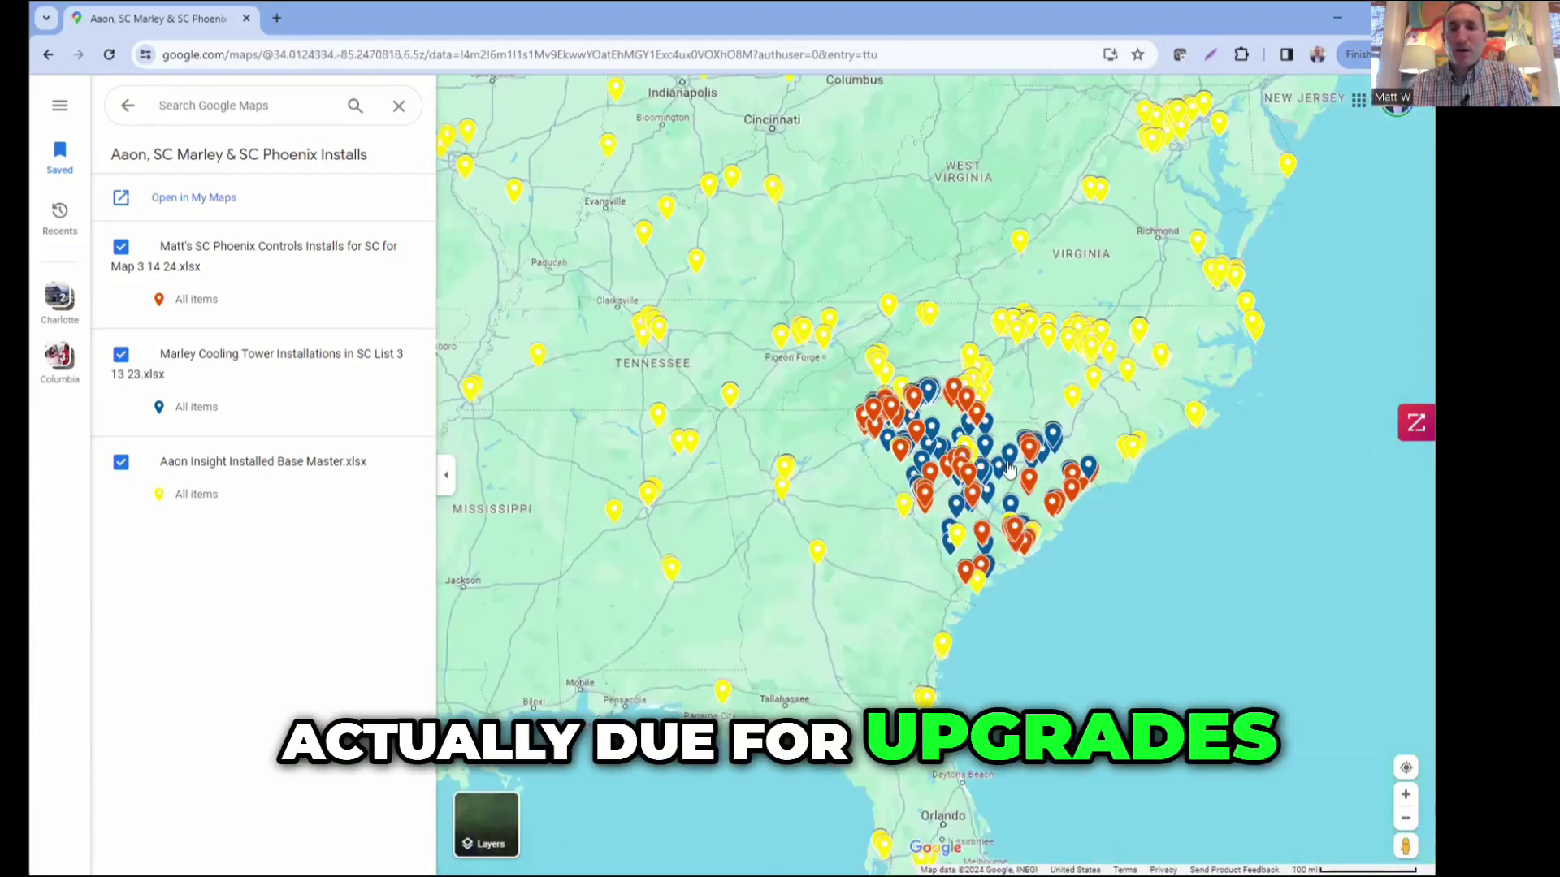
scroll(1018, 481, up, 1)
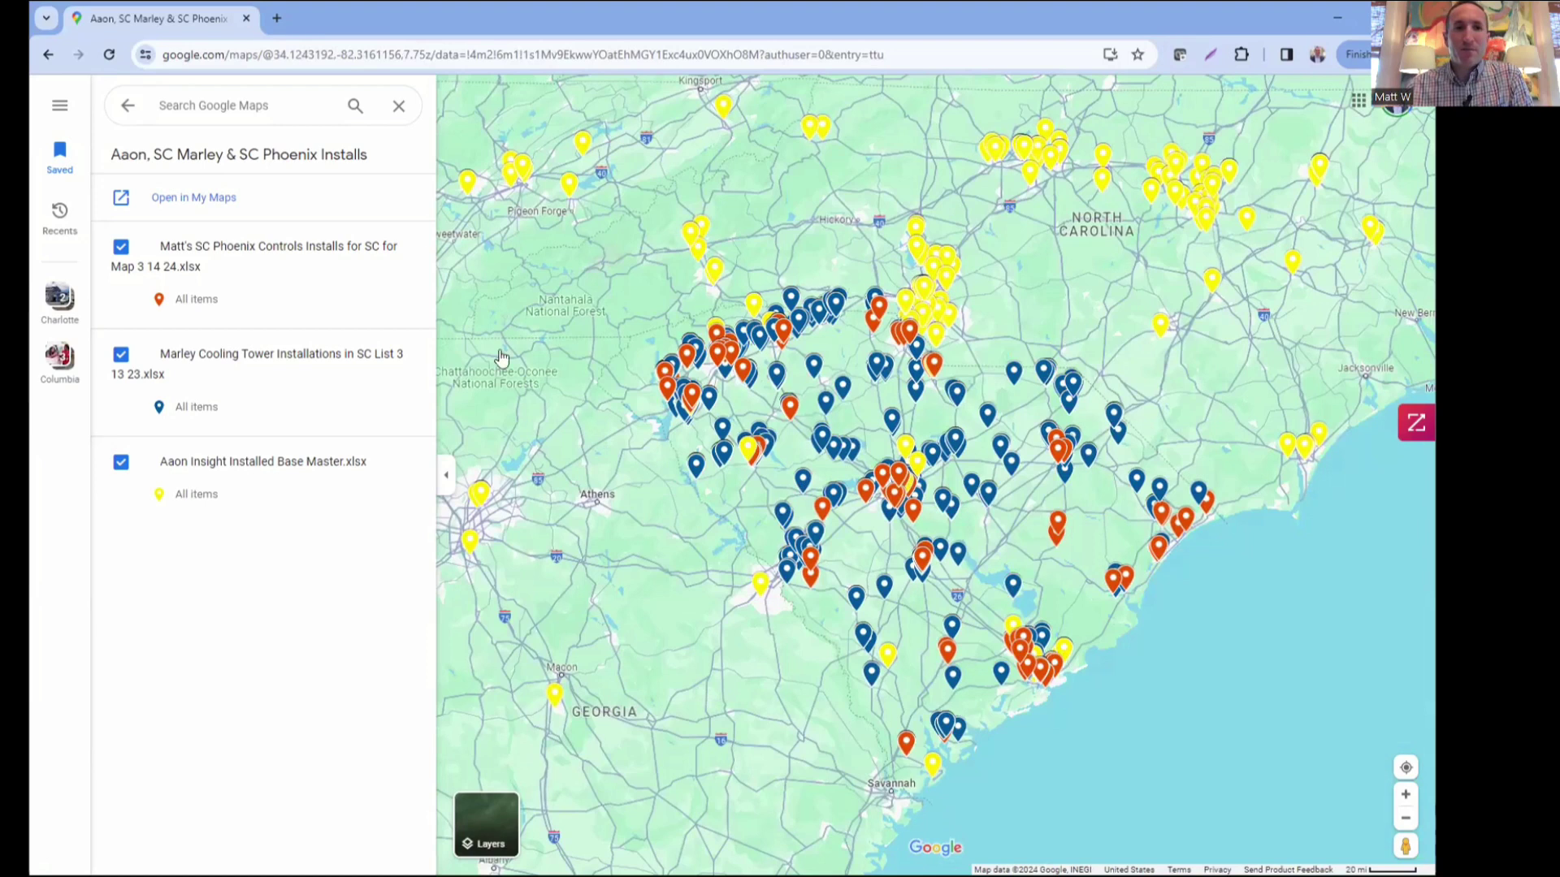
Close the open installs map and create a new blank map from the saved maps list, accepting the Drive upload notice.
click(127, 108)
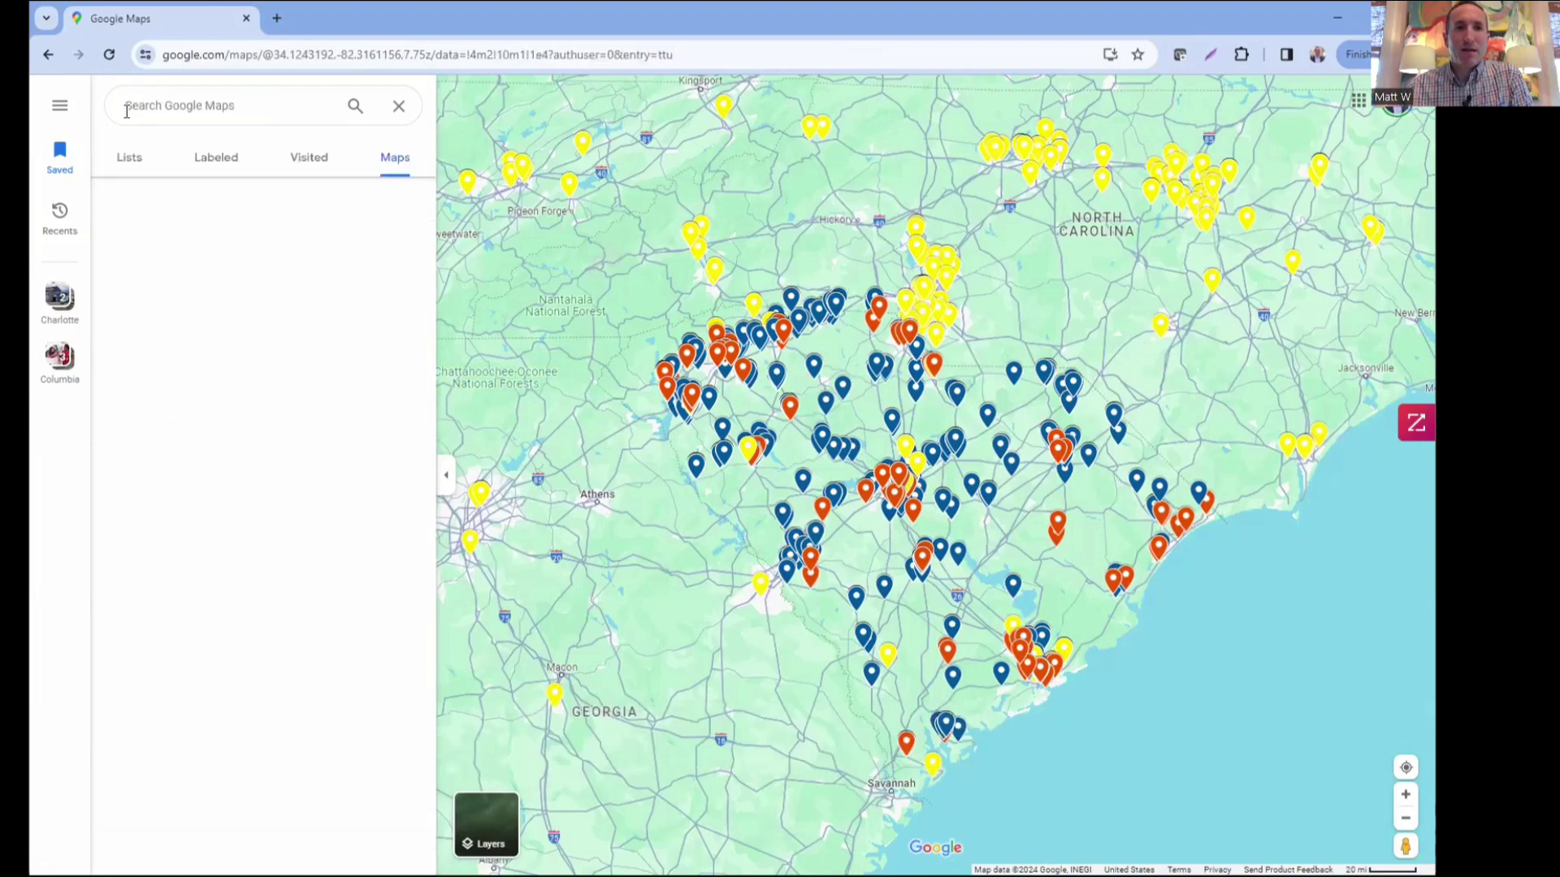
click(398, 105)
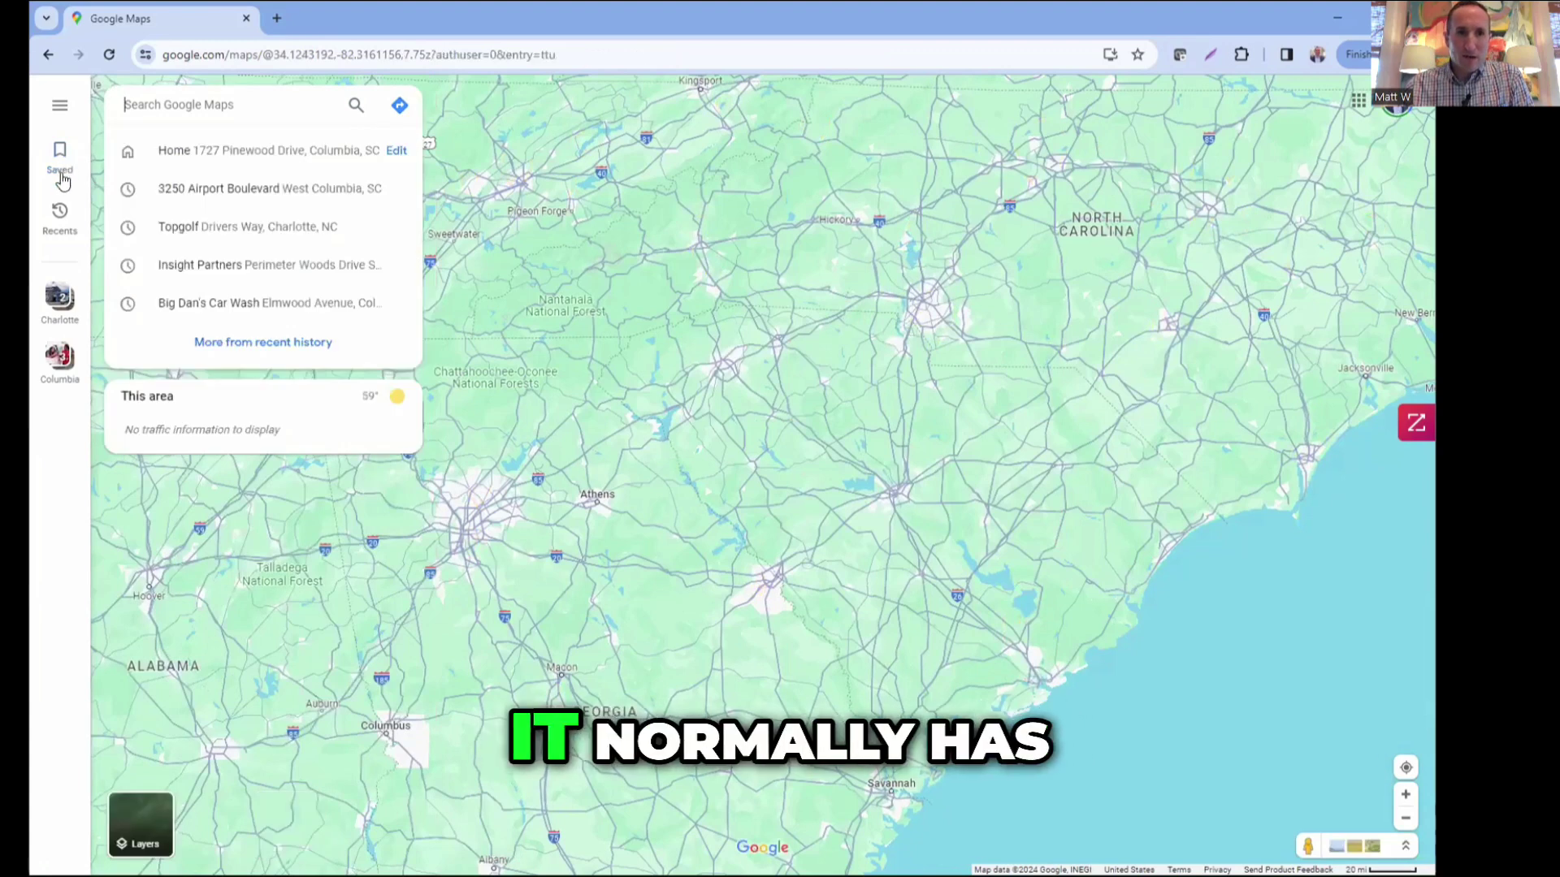
click(60, 156)
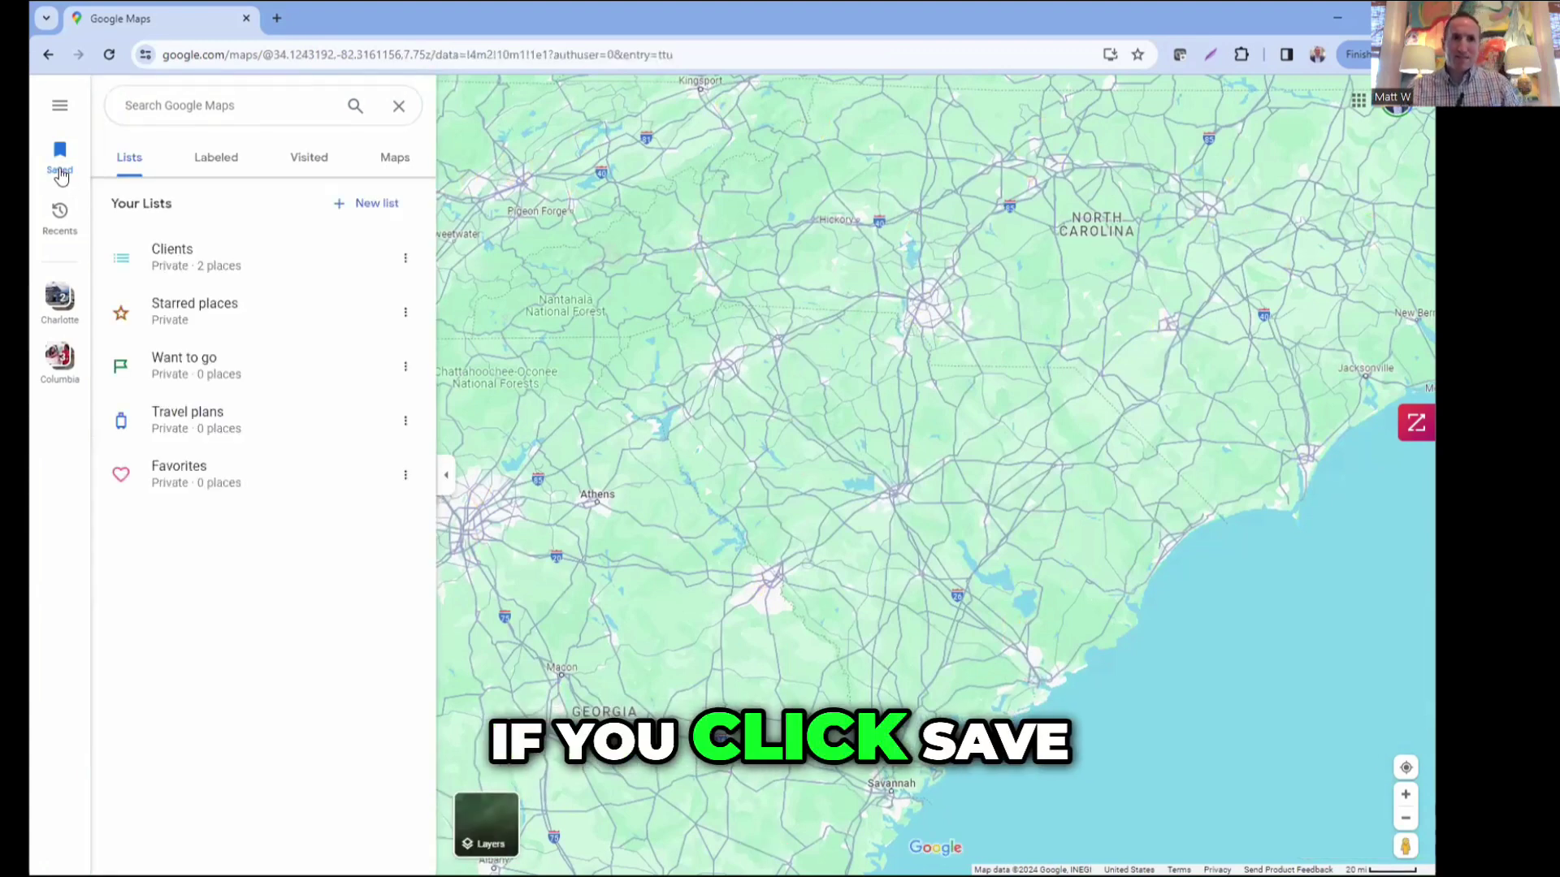
click(396, 159)
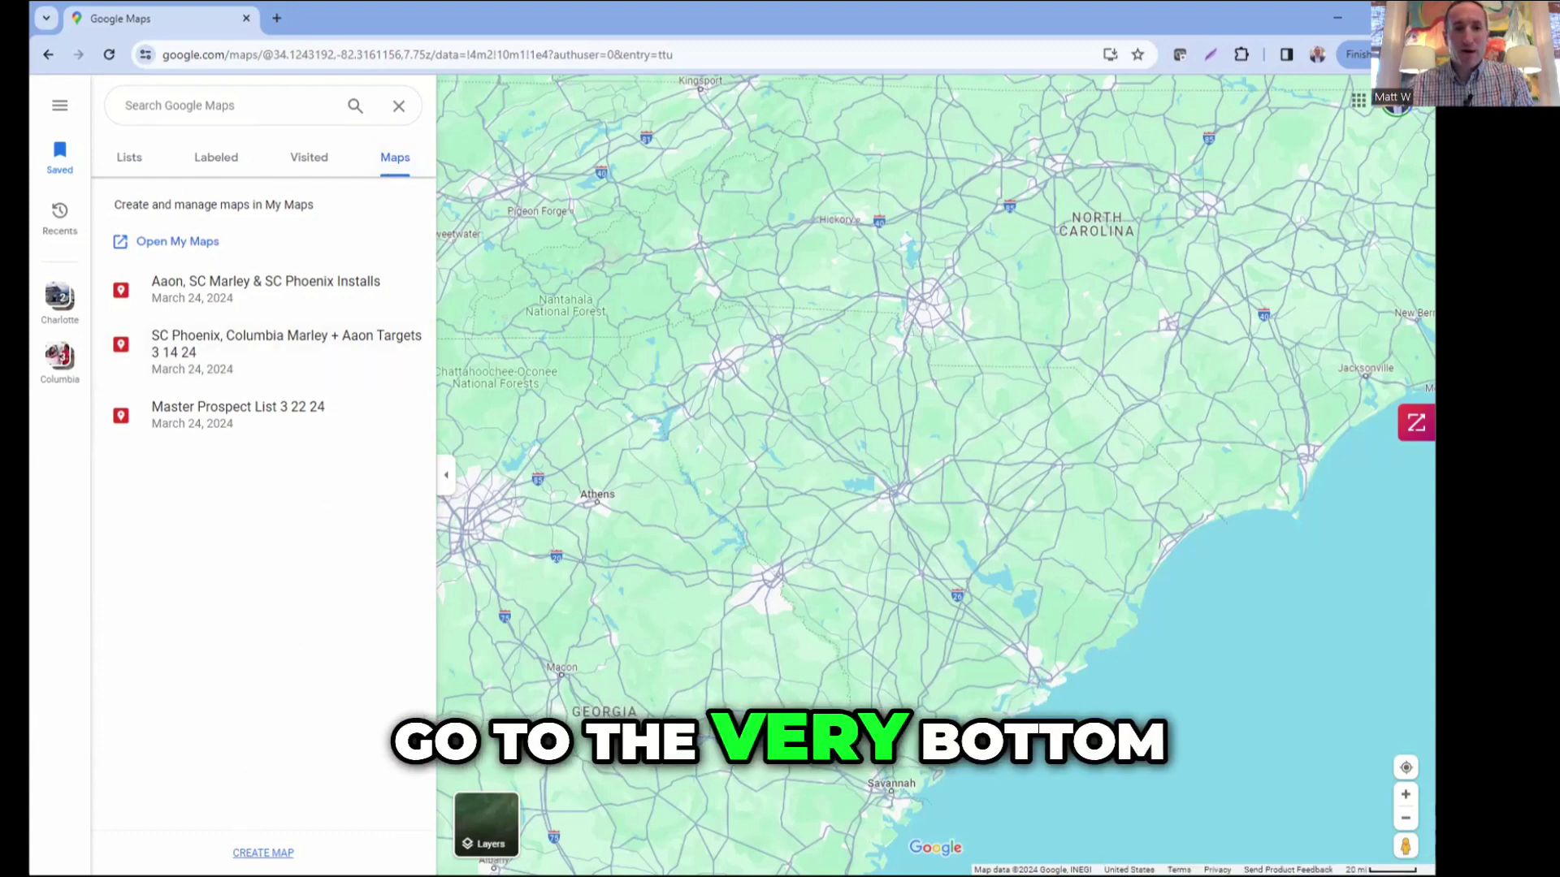
click(263, 851)
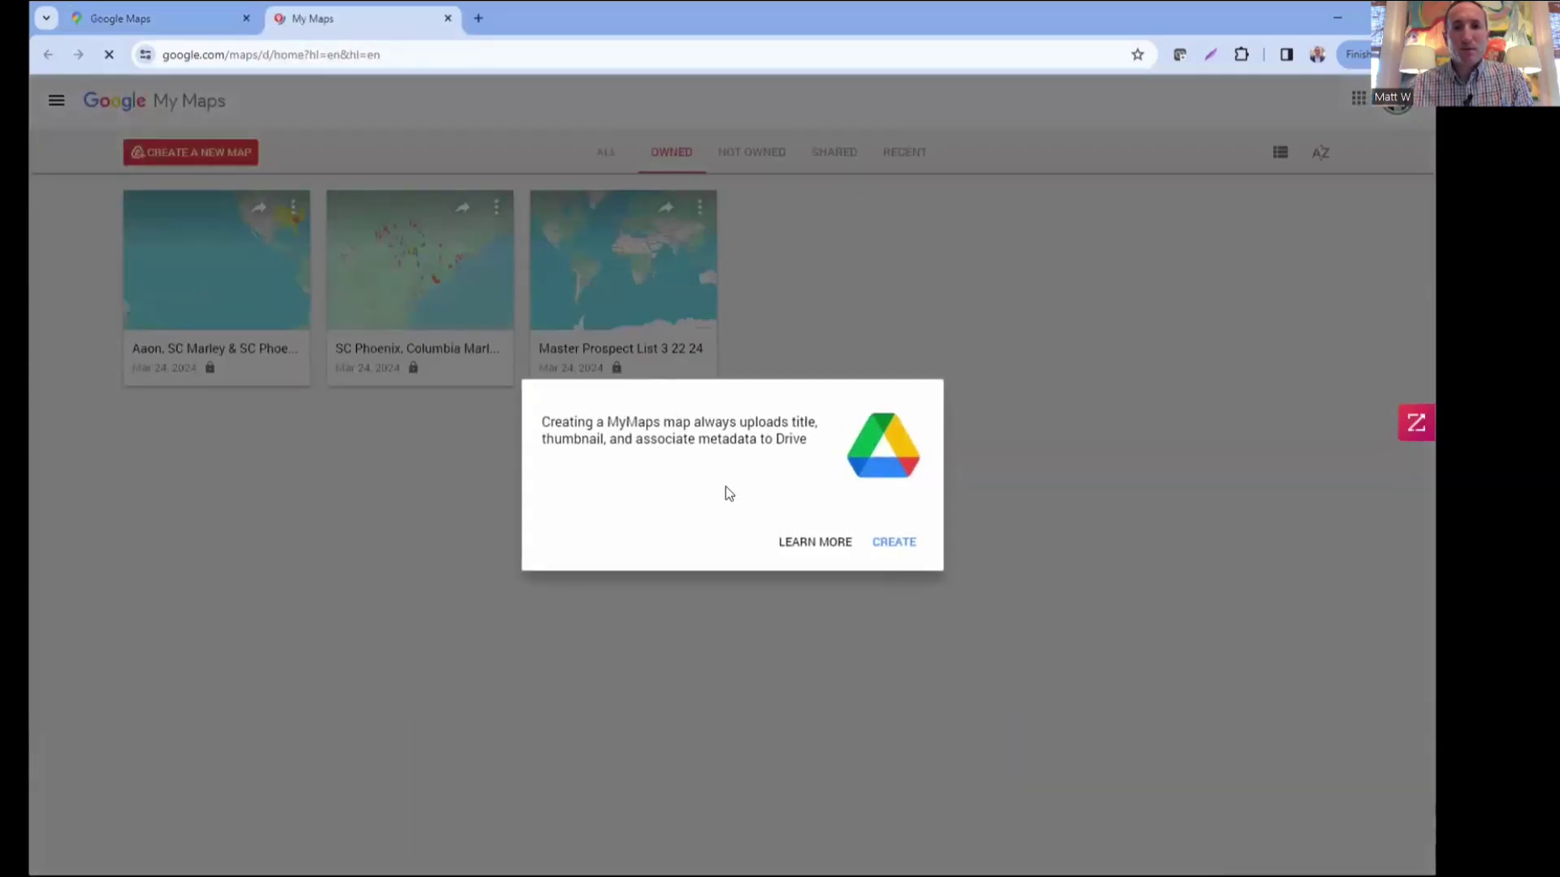
click(894, 545)
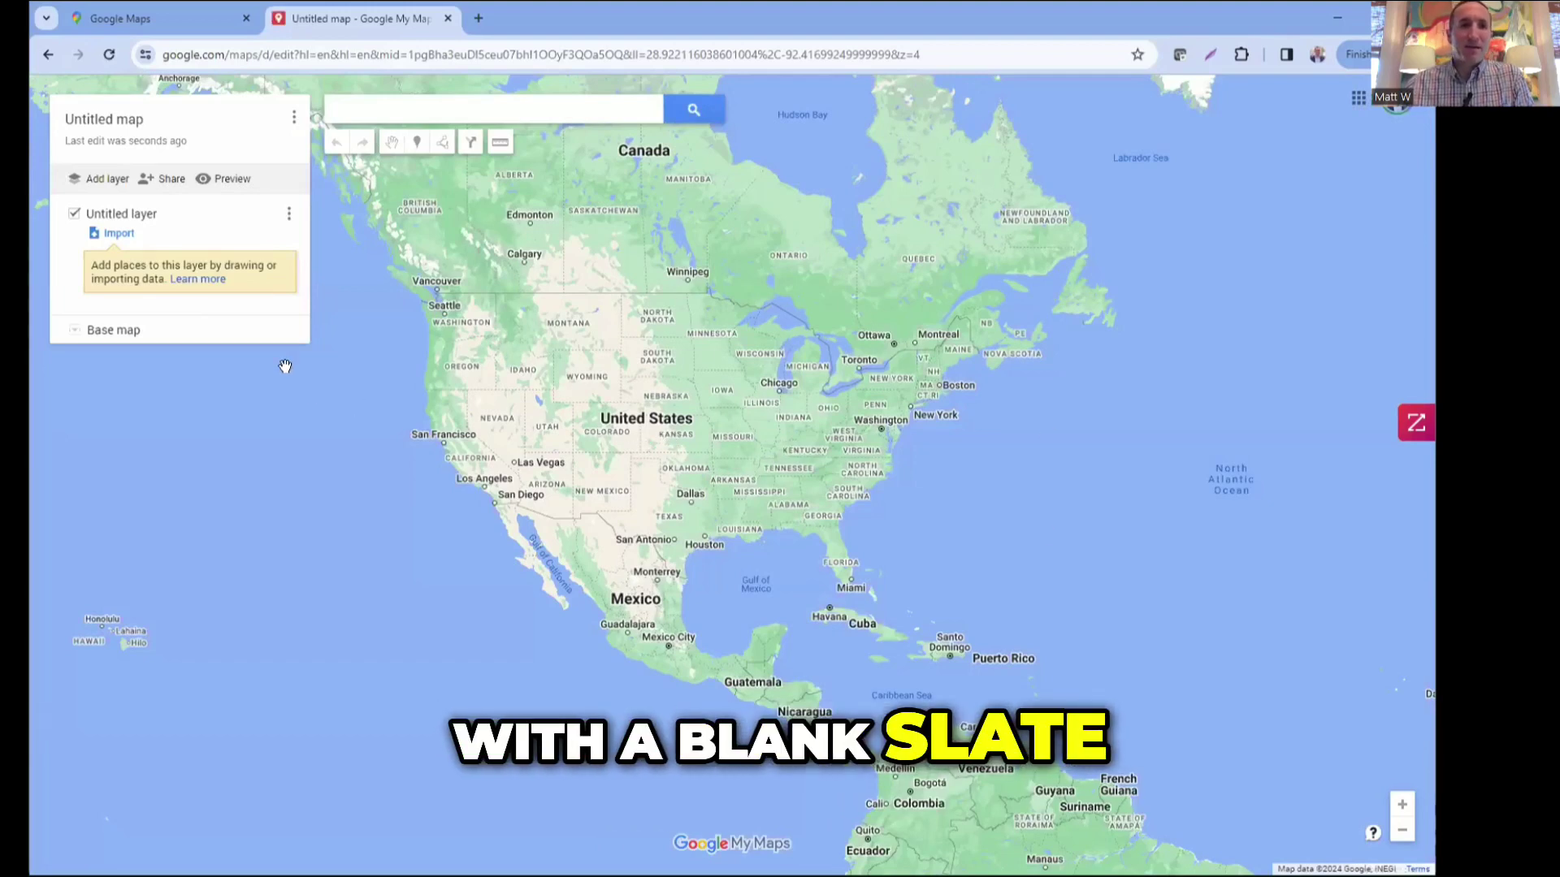
Import the recent spreadsheet "OLD DEAD VRF LEADS List 3 20 24" from the computer into the untitled layer.
click(116, 237)
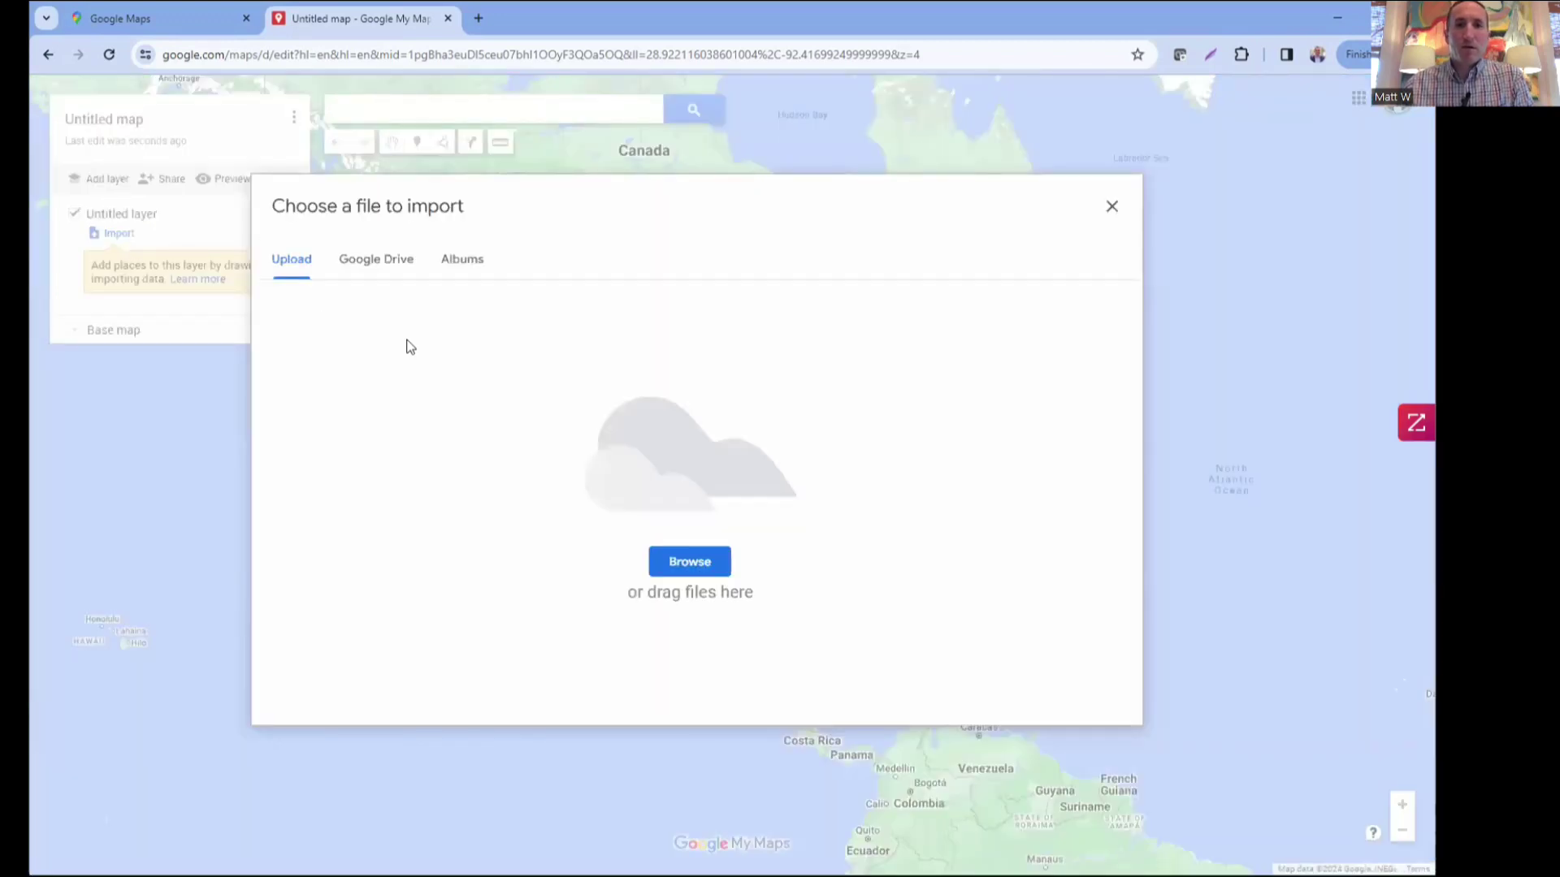
click(665, 567)
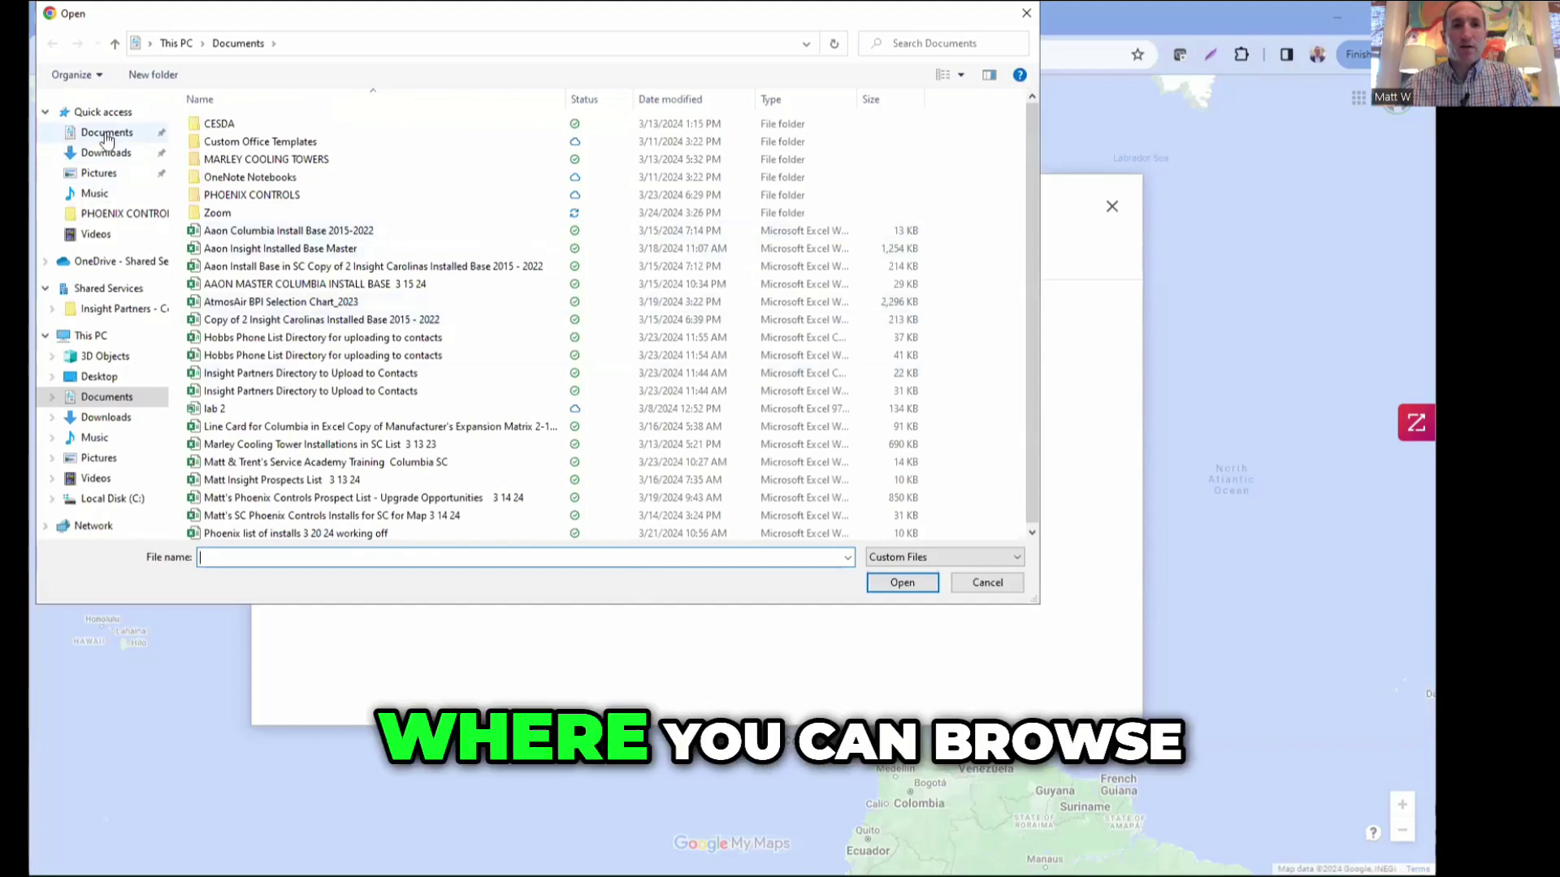
click(107, 134)
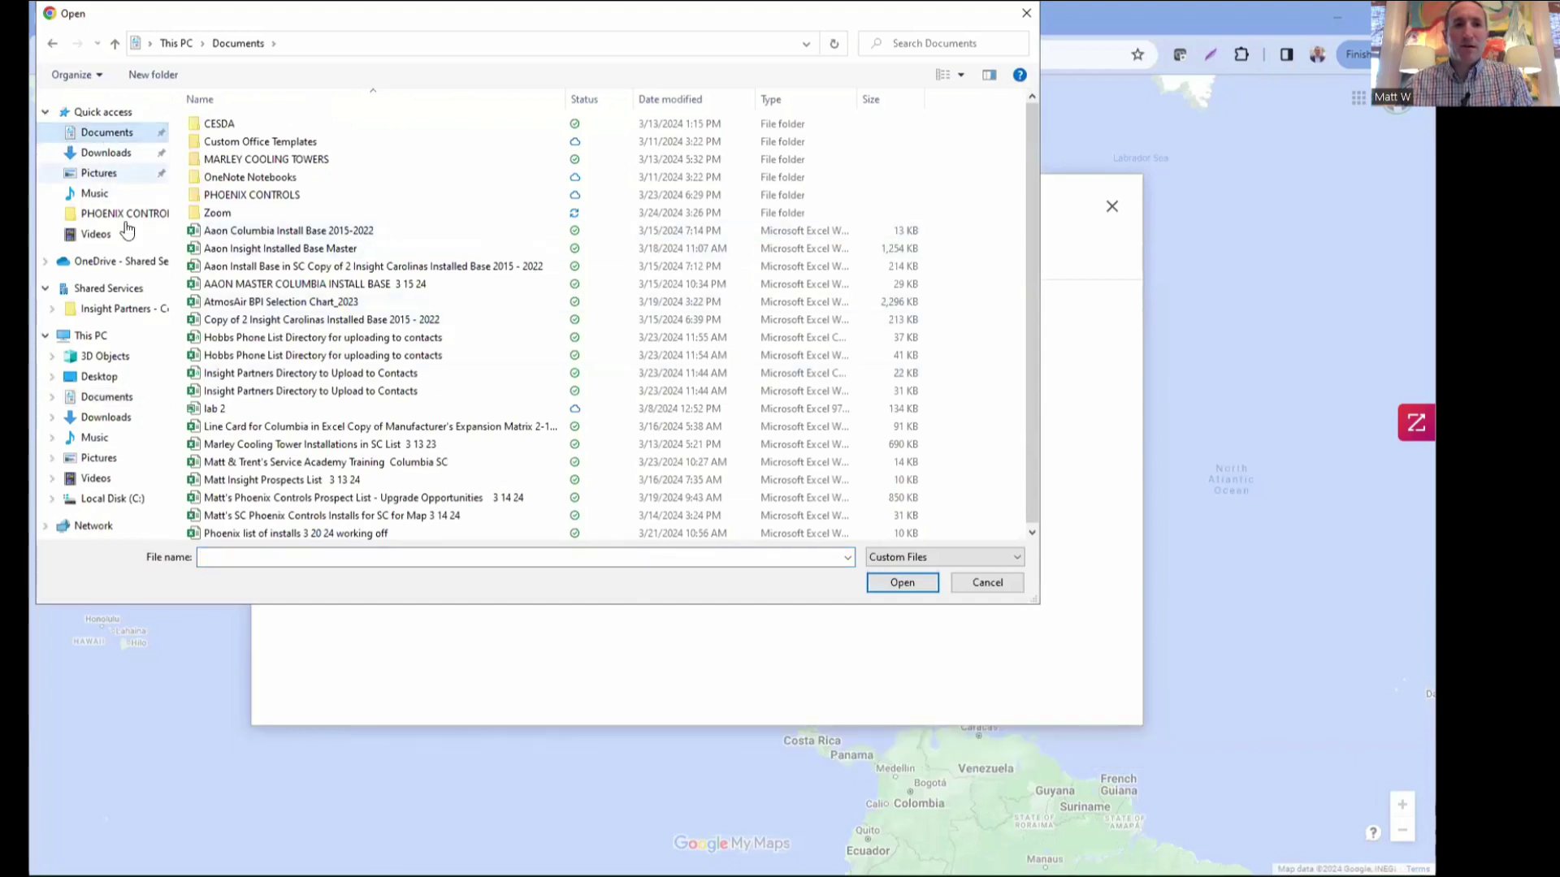
scroll(268, 454, down, 1)
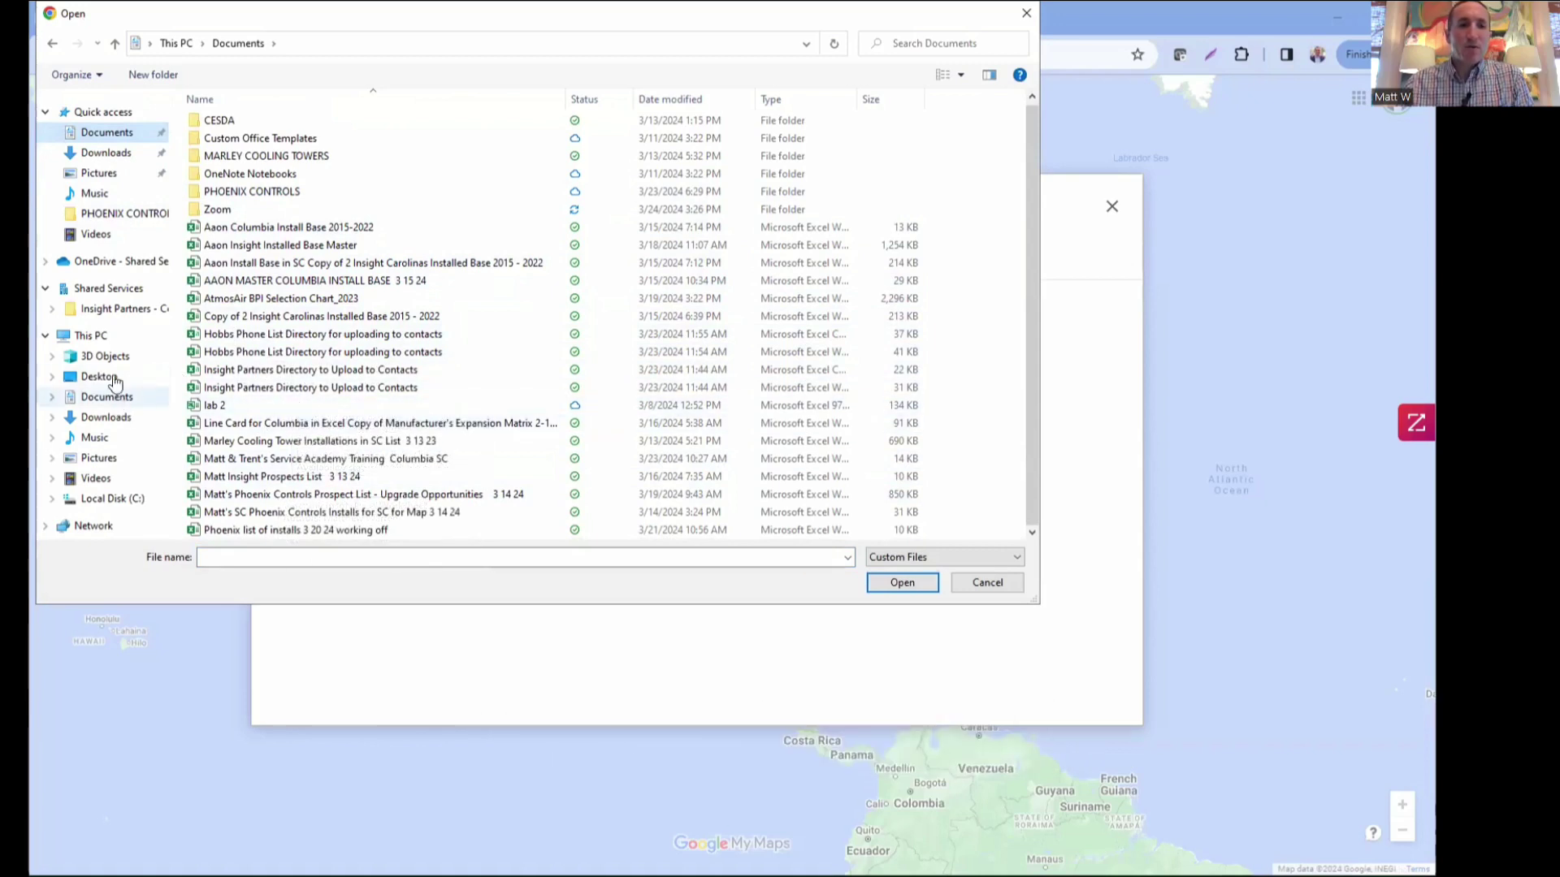
click(105, 153)
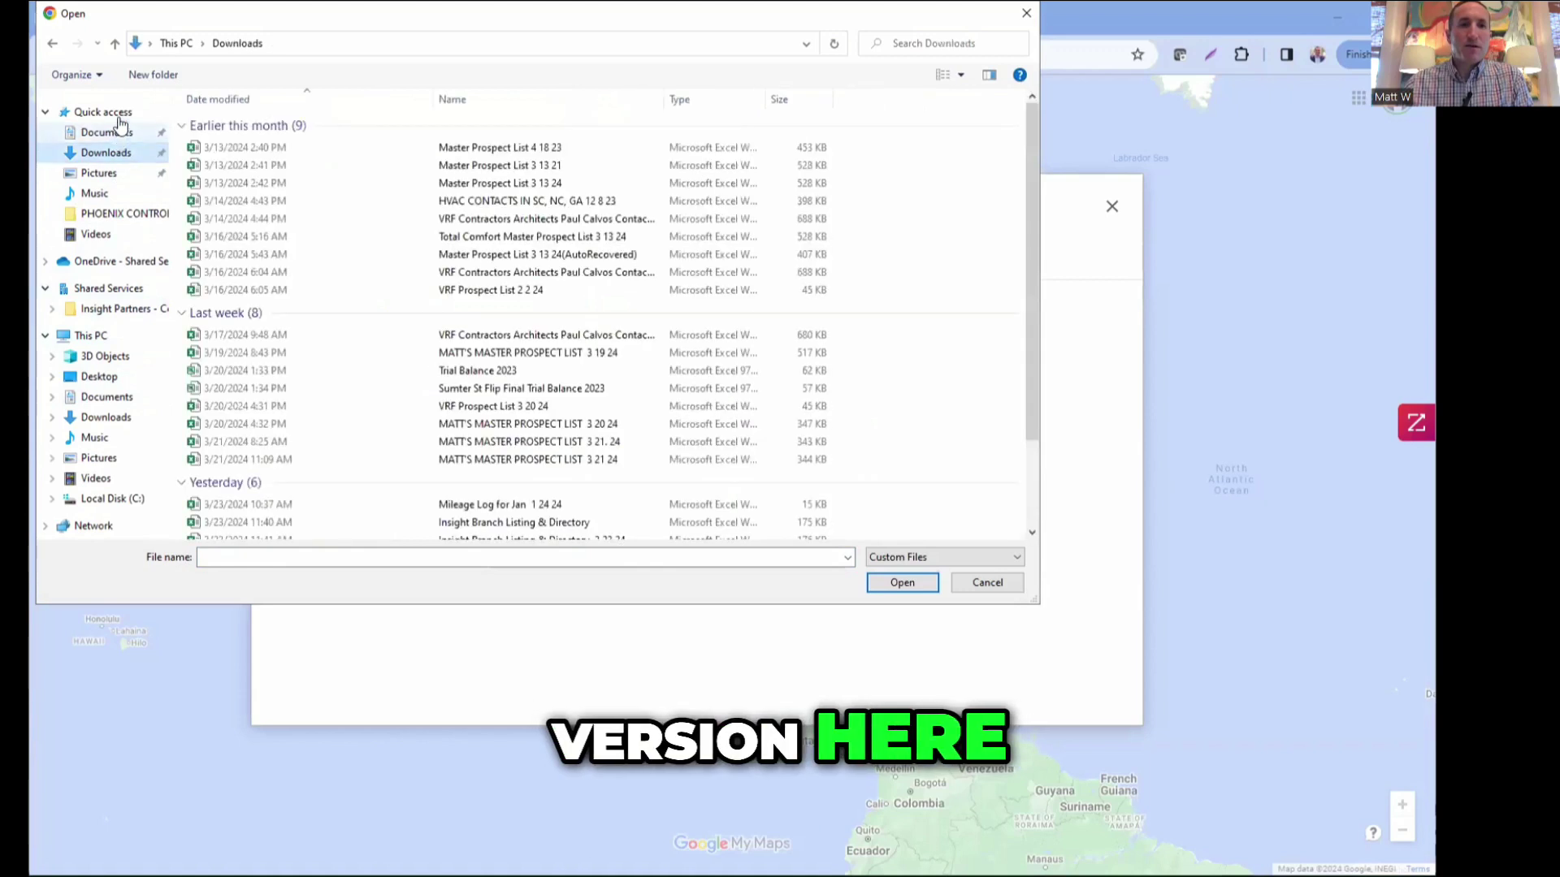
click(114, 113)
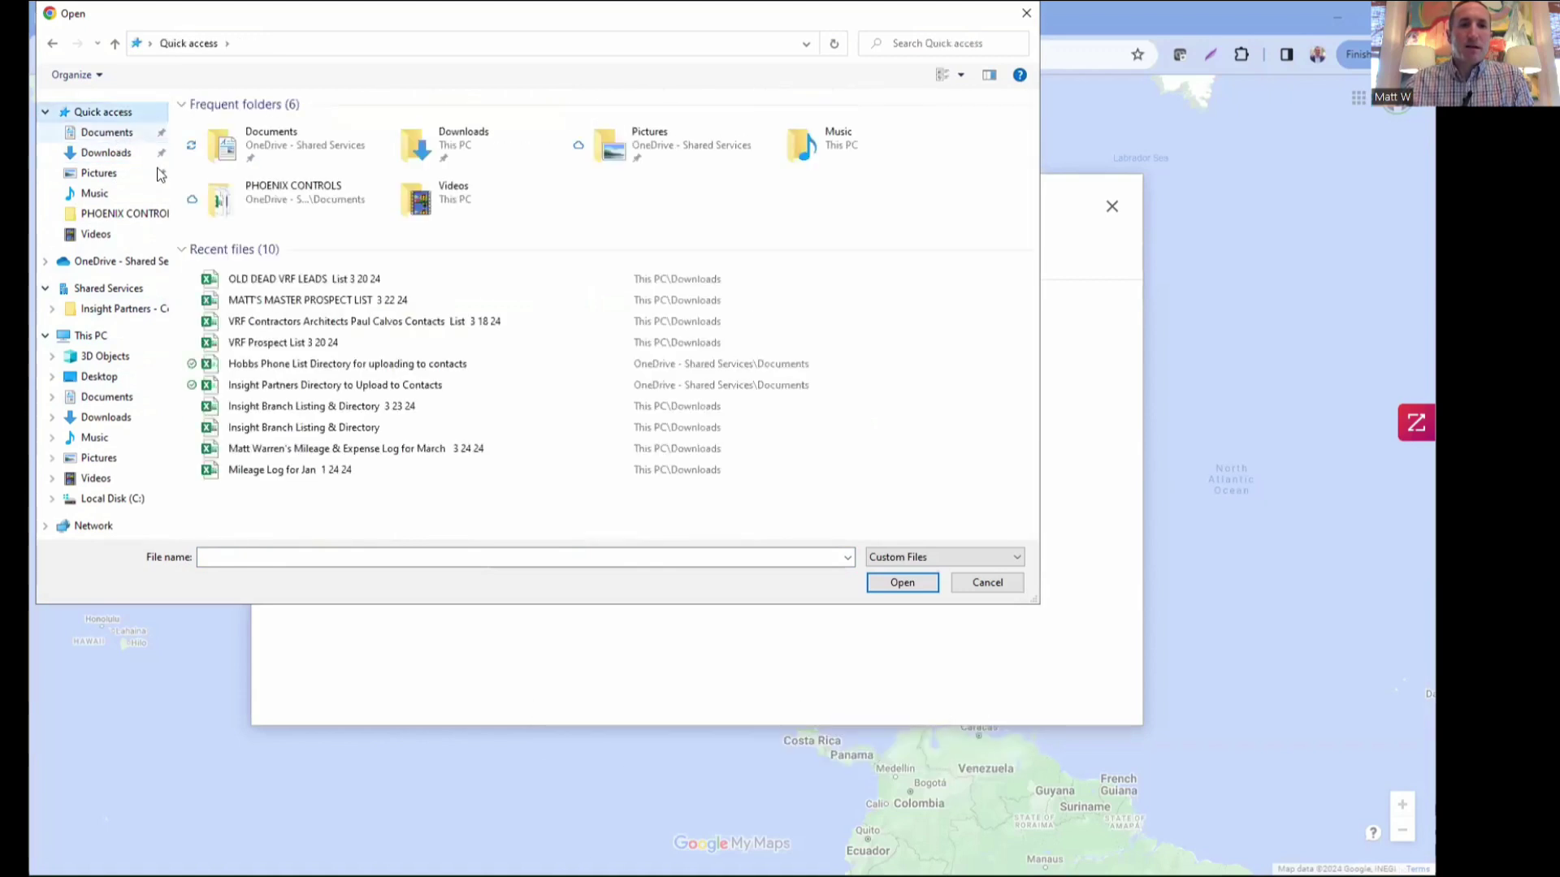
click(294, 279)
click(900, 583)
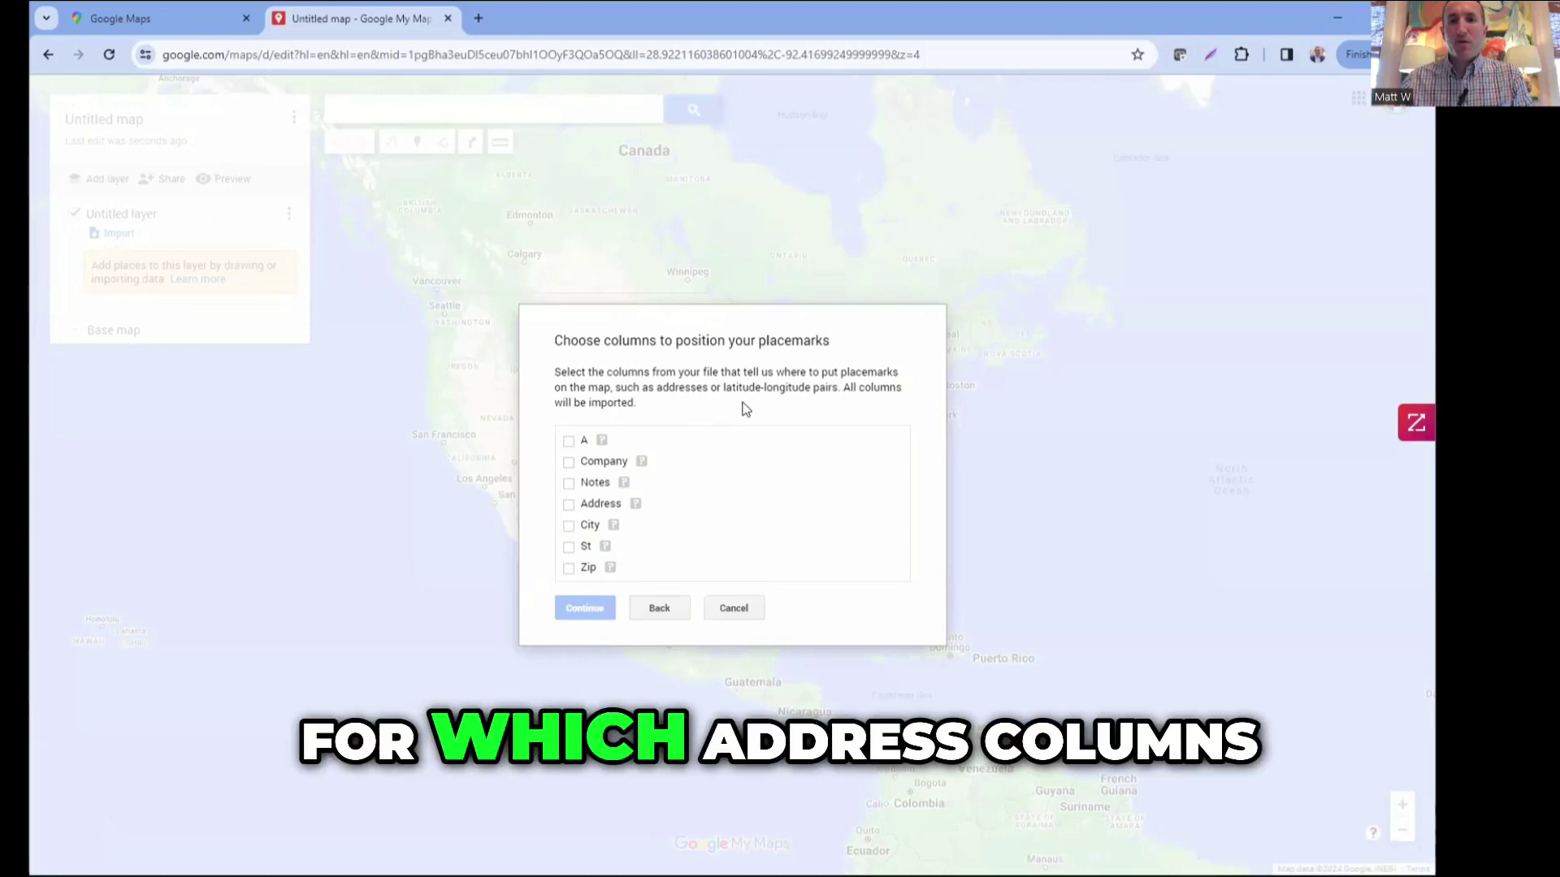
Position the placemarks by the Address, City and St columns, title the markers by Company, and finish the import.
click(569, 505)
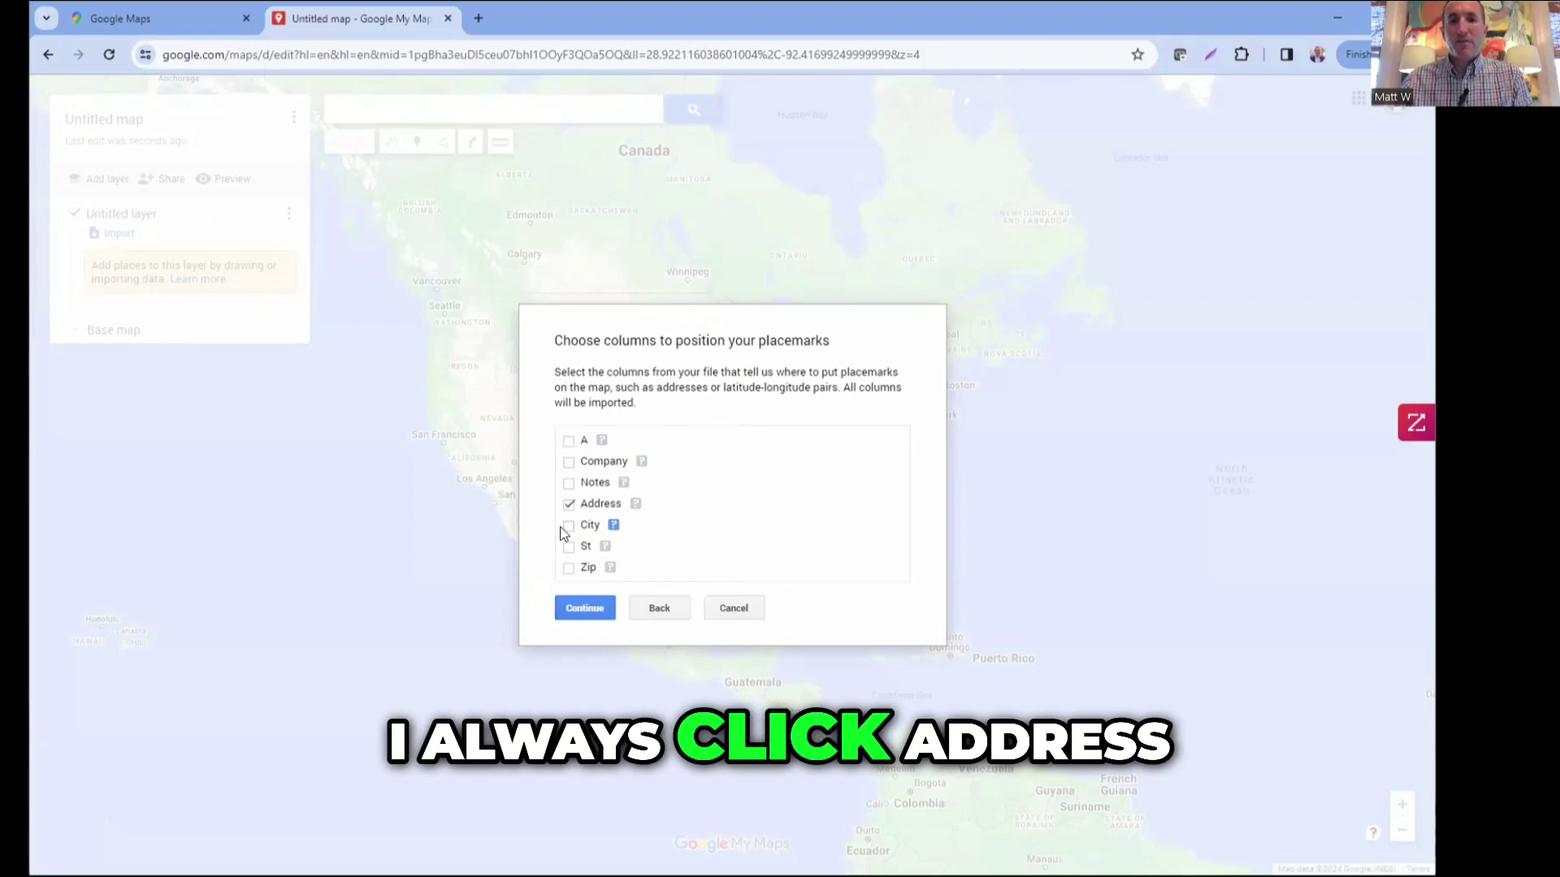
click(569, 526)
click(569, 546)
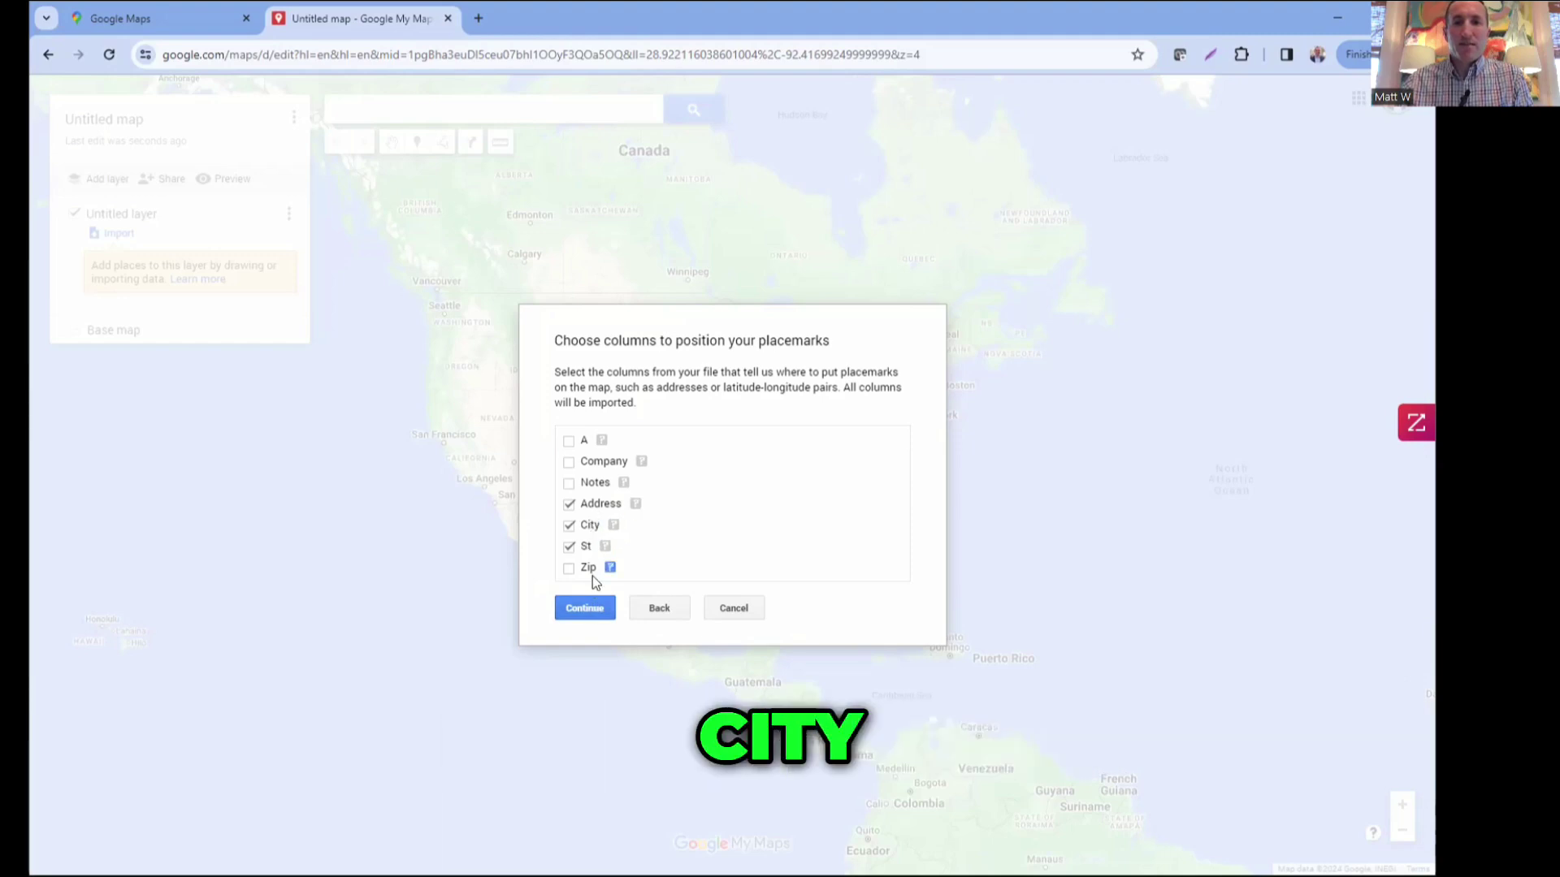
click(595, 608)
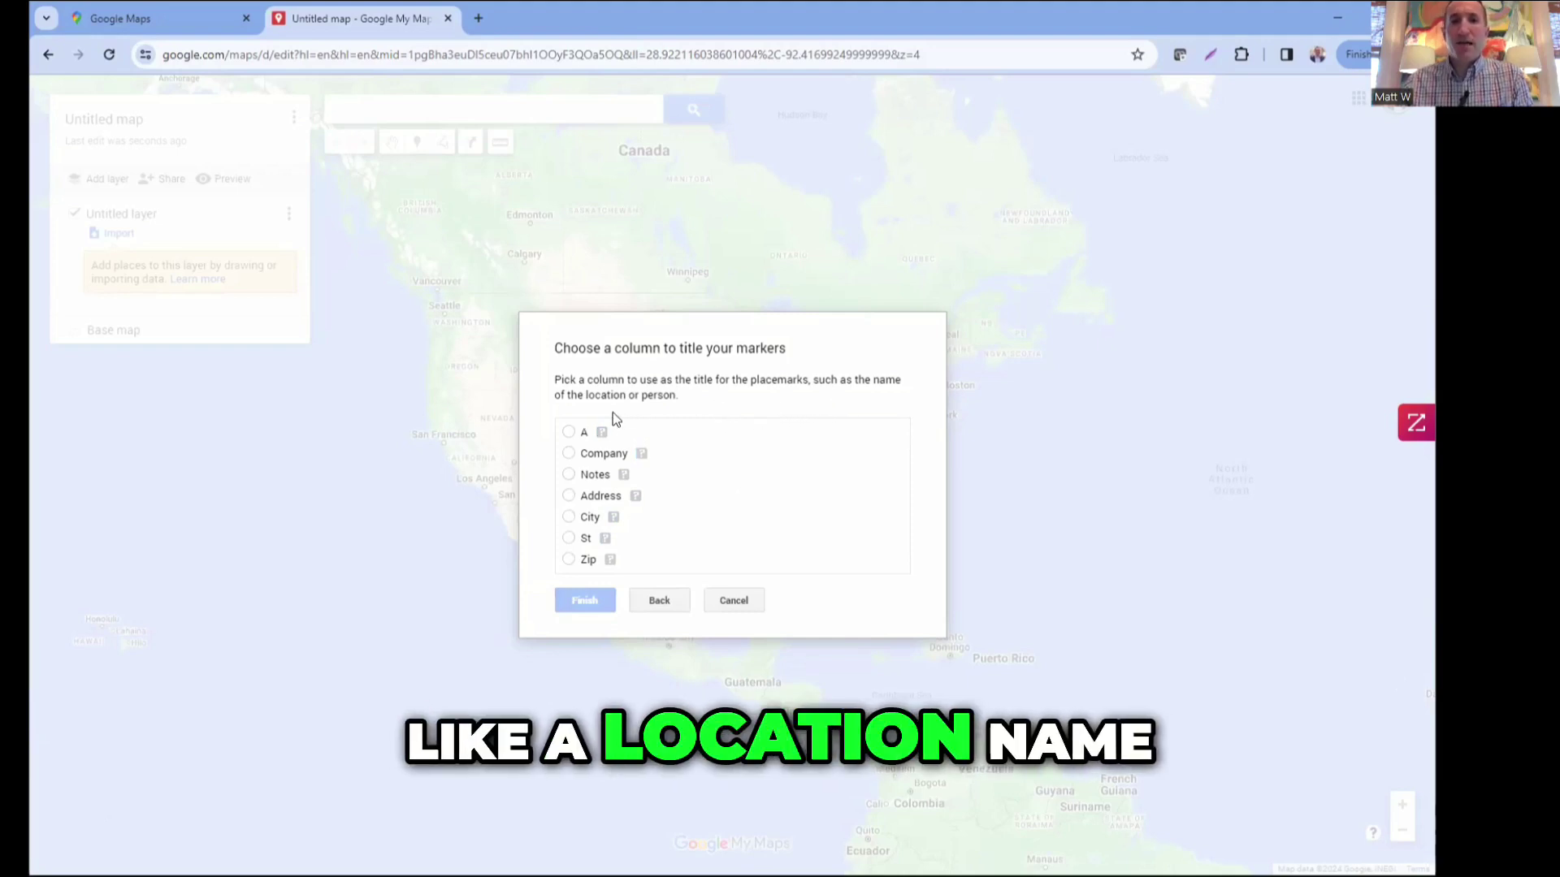
click(569, 453)
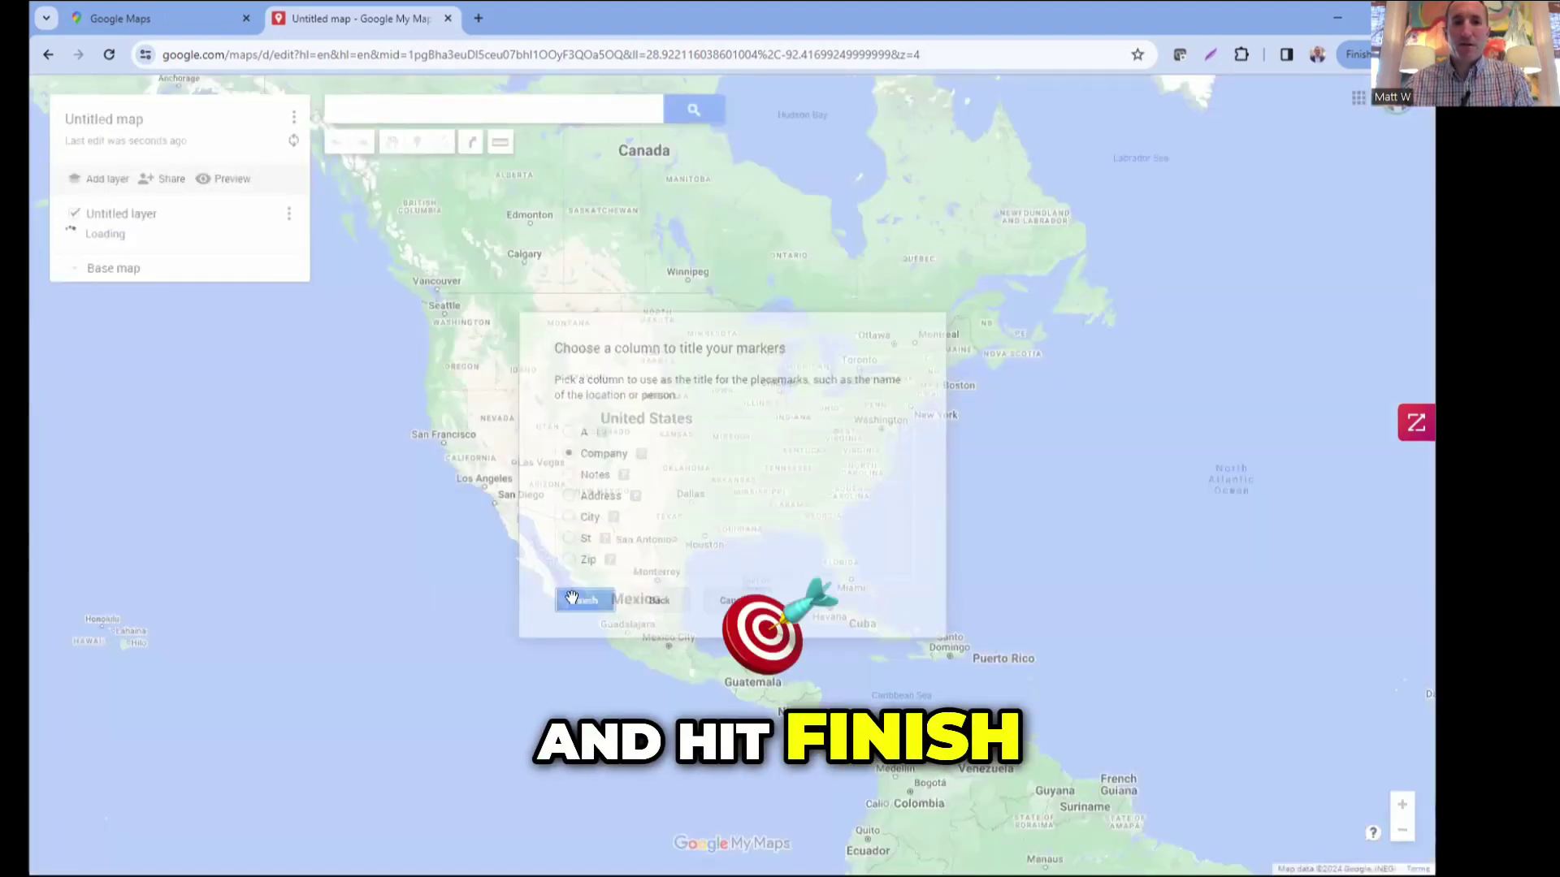
click(582, 601)
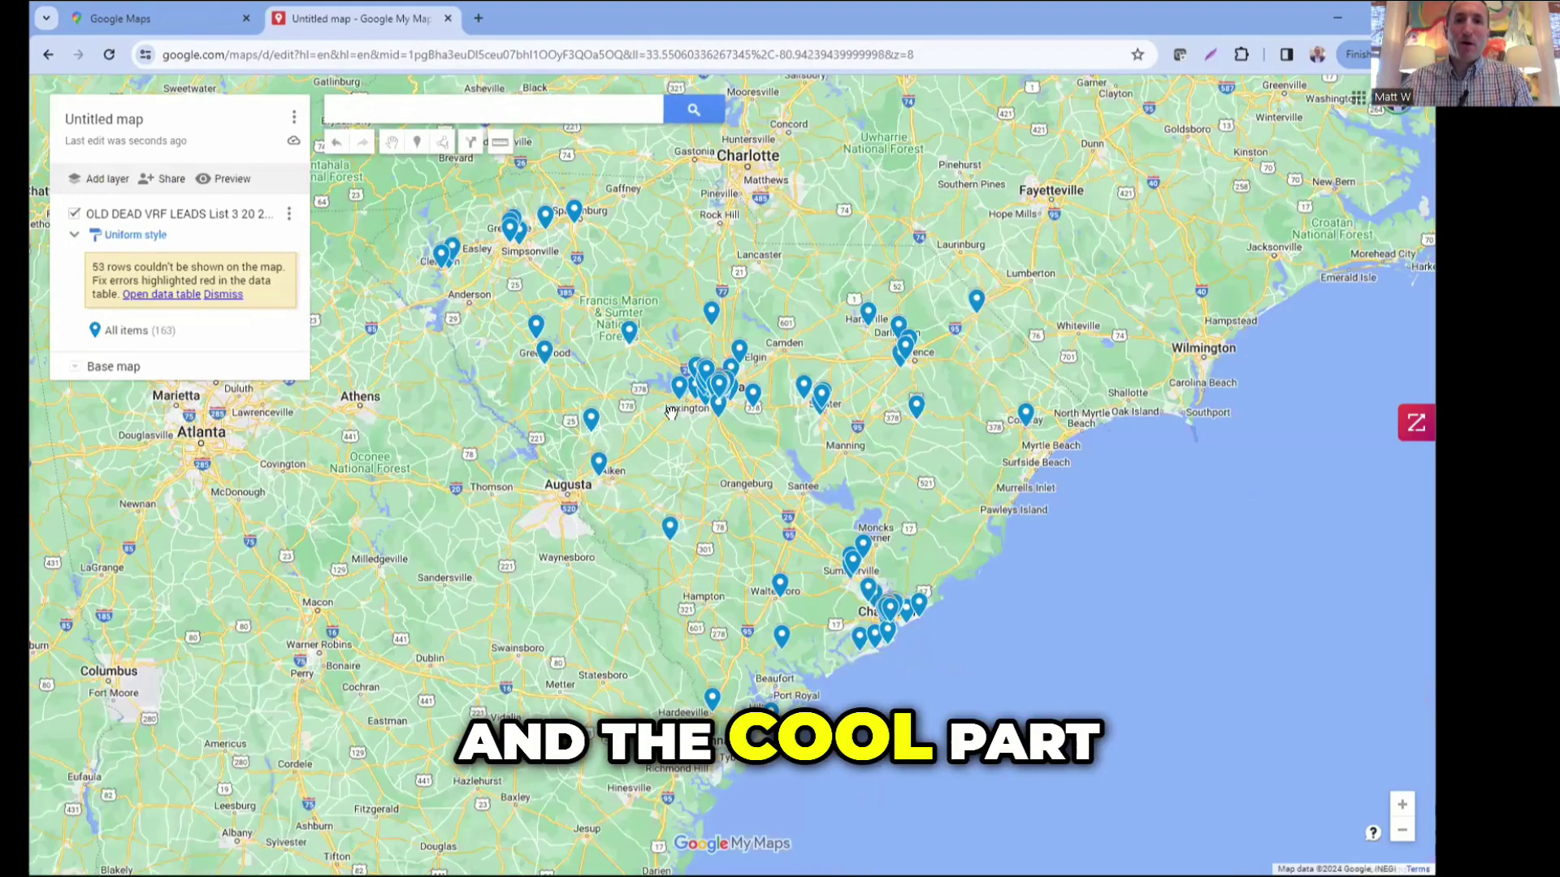
View the details of the airport fire department marker near Columbia, including its notes and address, and close them.
click(706, 405)
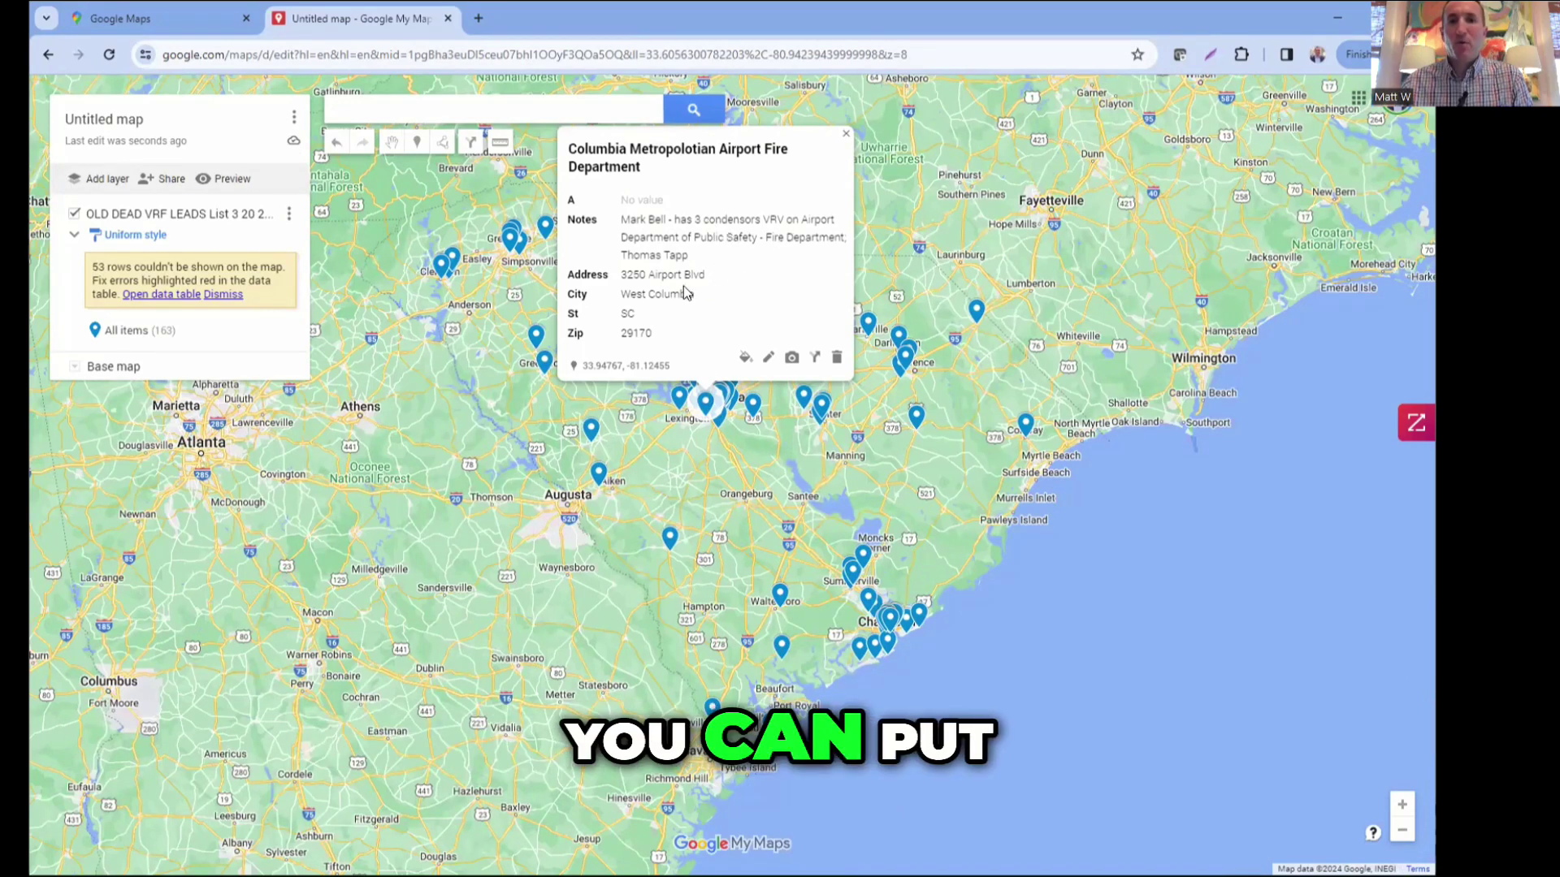
click(730, 442)
scroll(708, 443, down, 1)
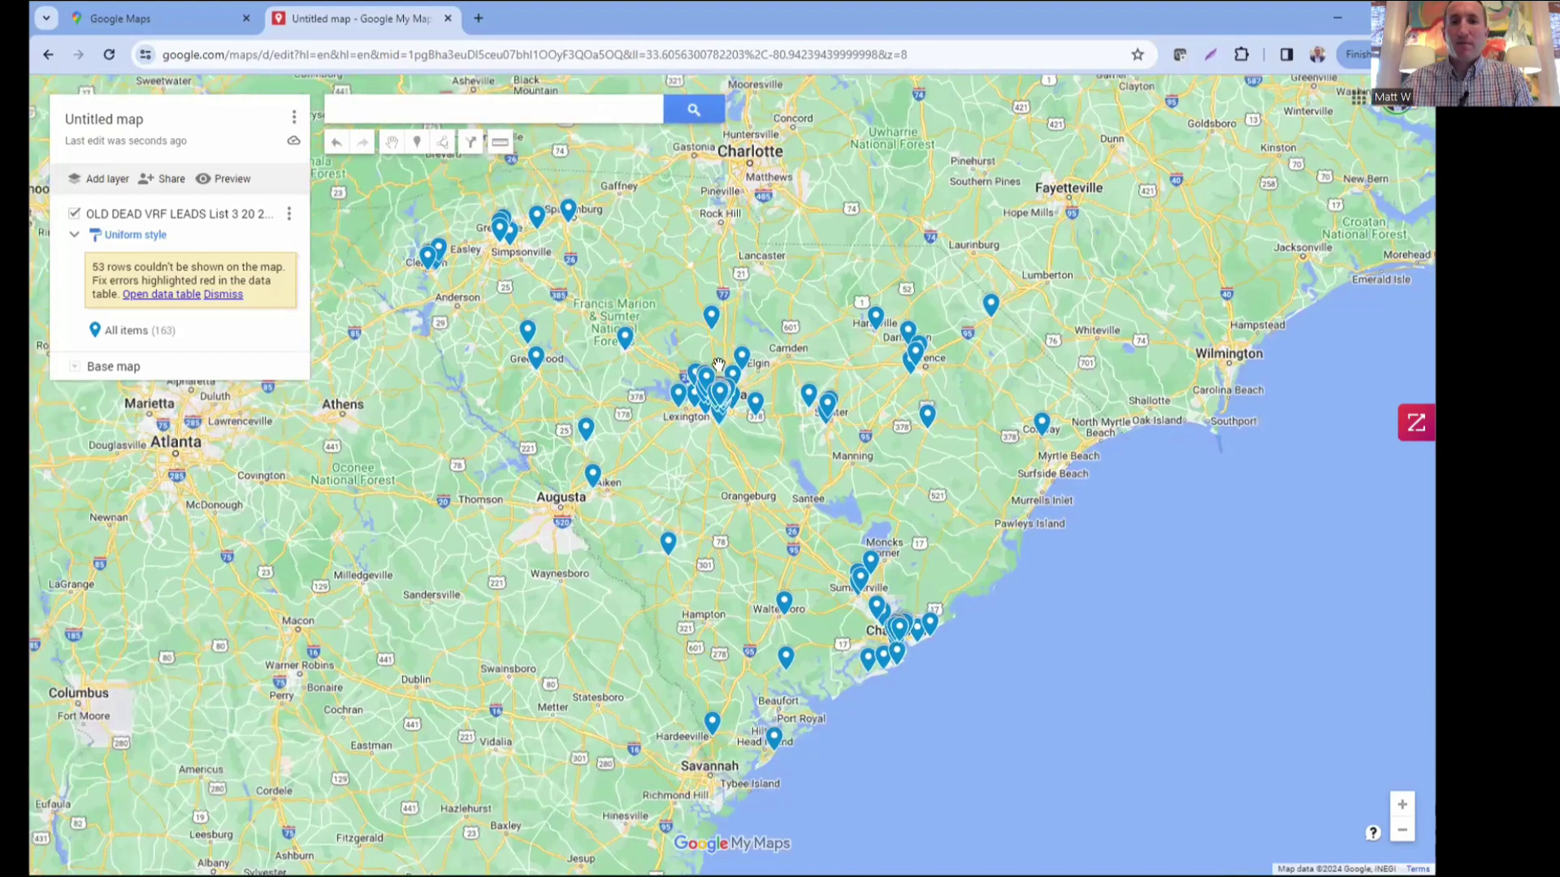
Locate The Peterbilt Store - Columbia marker south of Columbia, read its notes and address, and return to the wider map.
scroll(718, 364, up, 2)
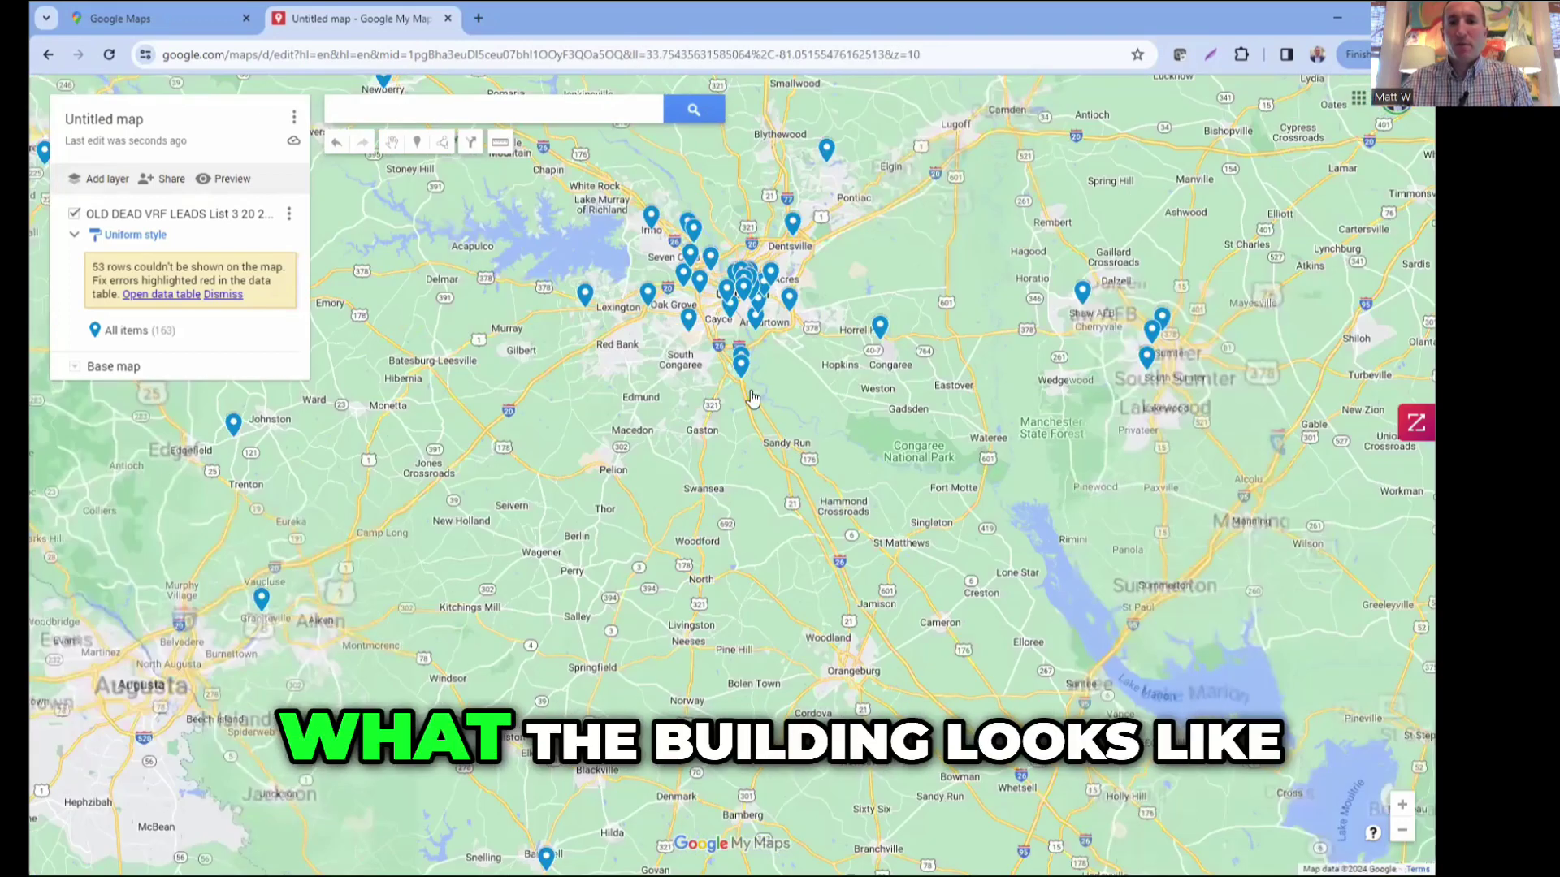
scroll(677, 399, up, 7)
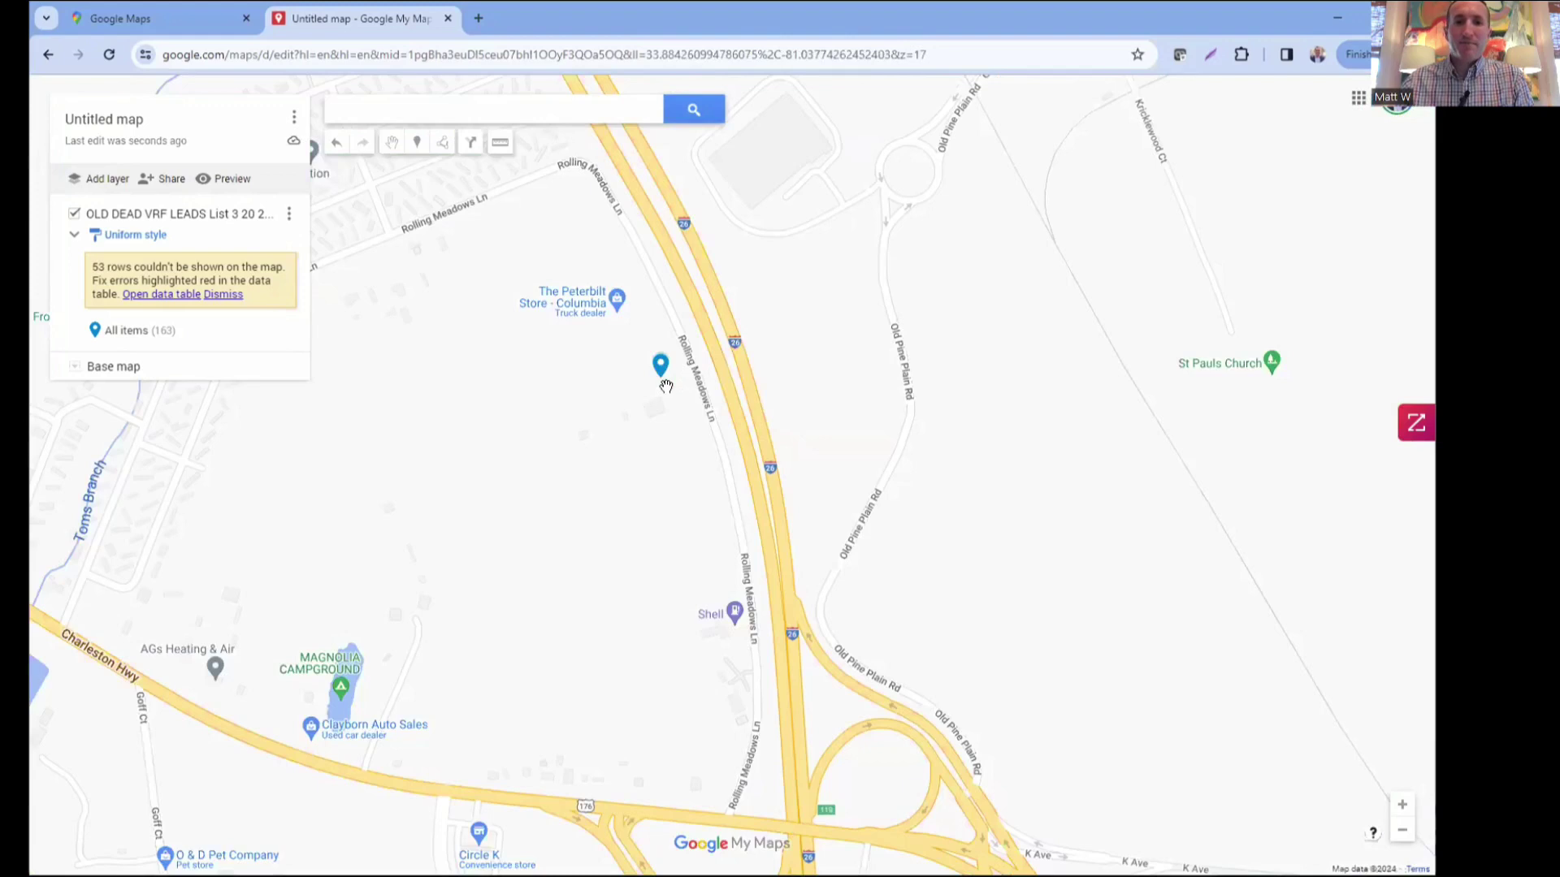
click(662, 369)
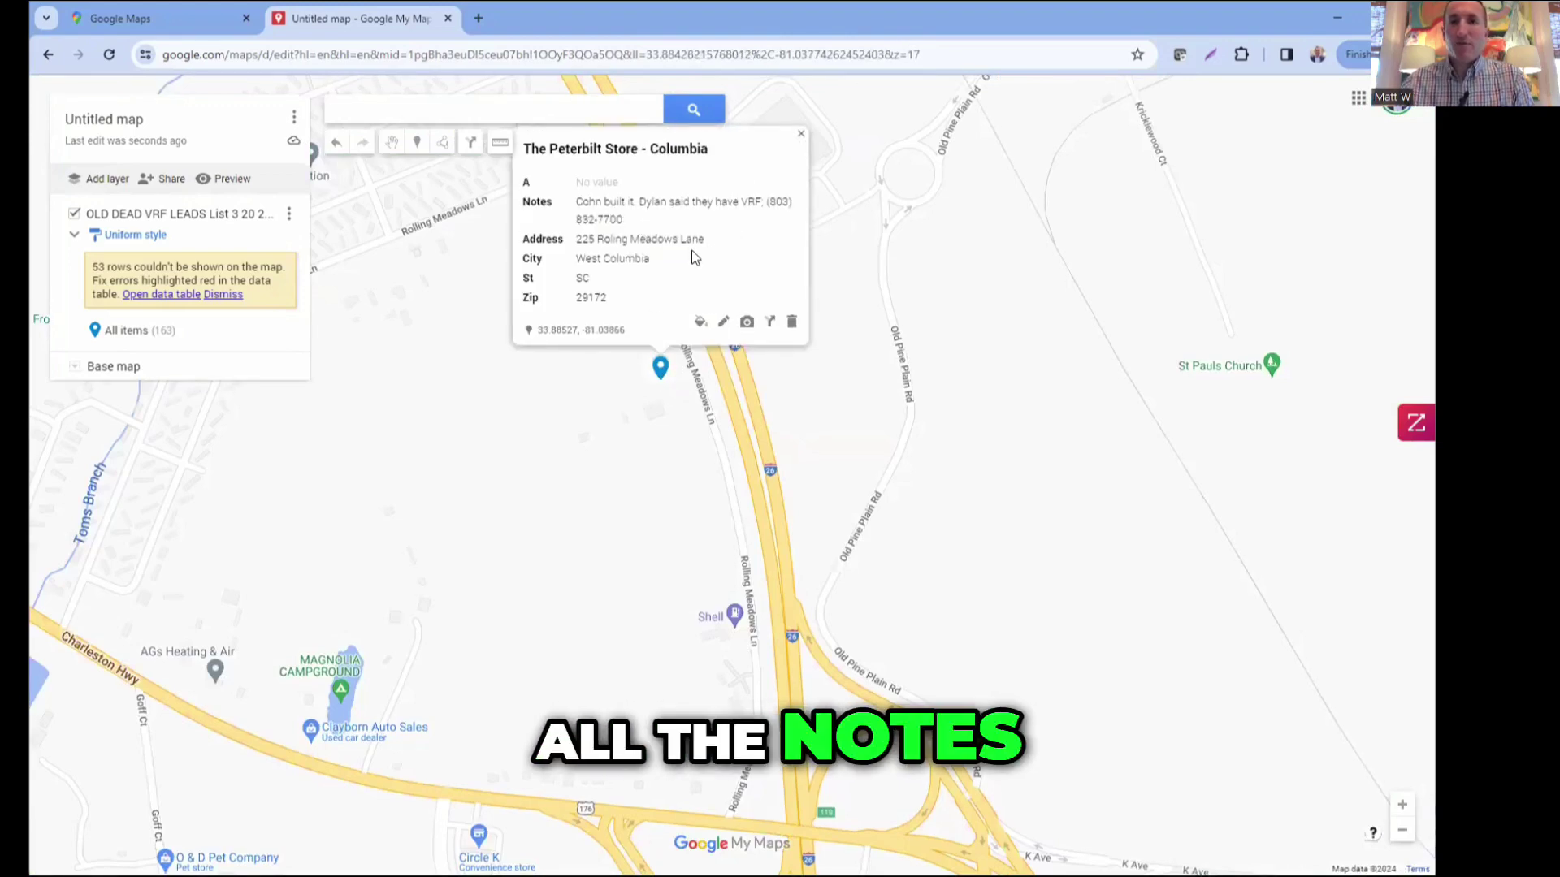
scroll(834, 390, down, 1)
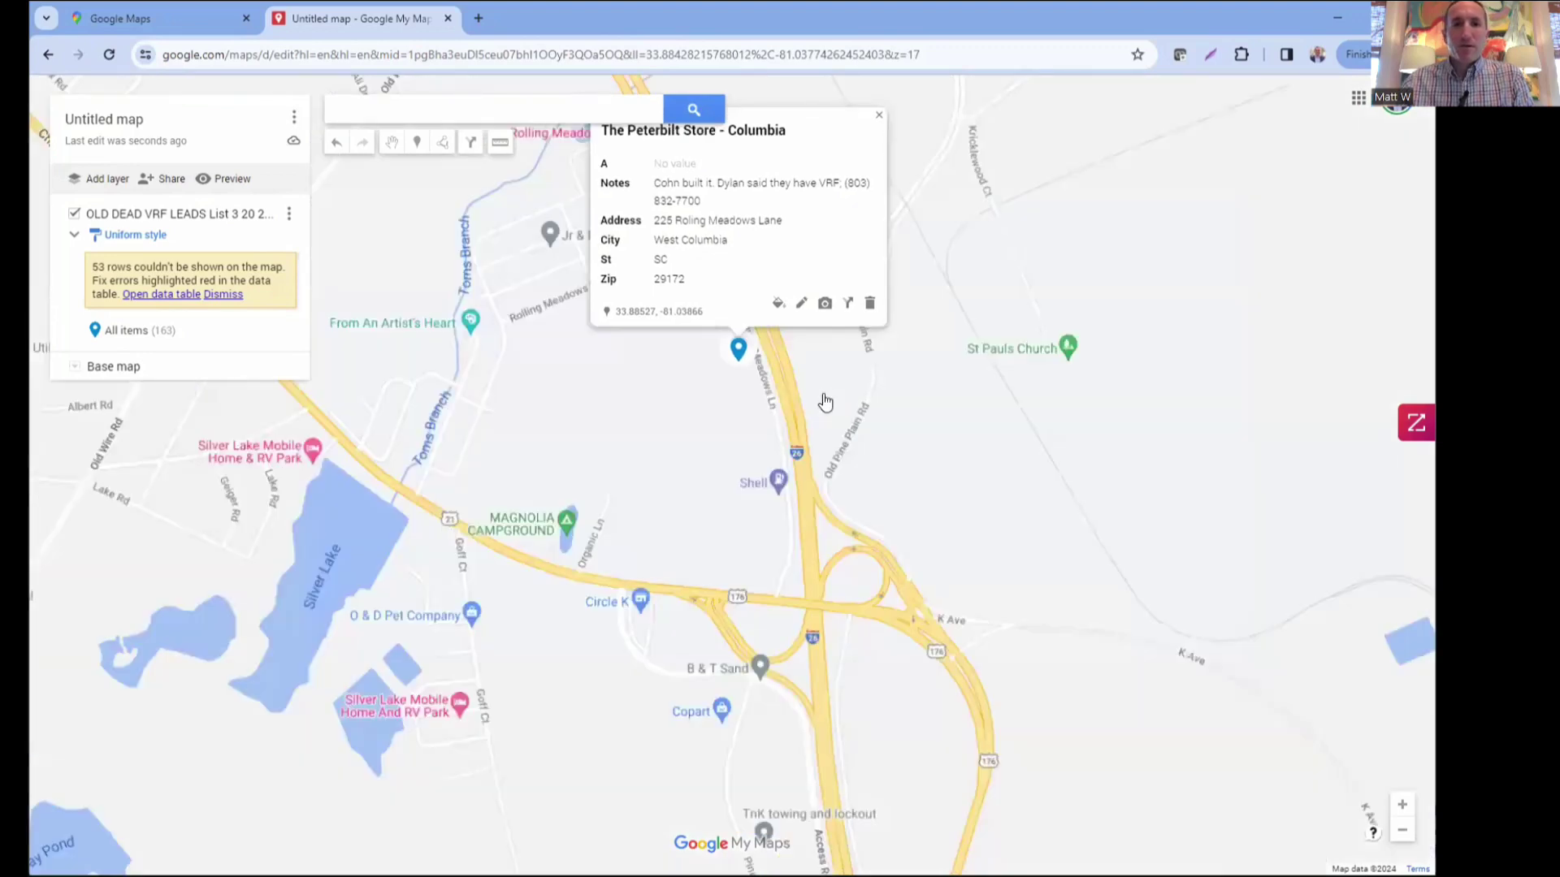
scroll(825, 401, down, 3)
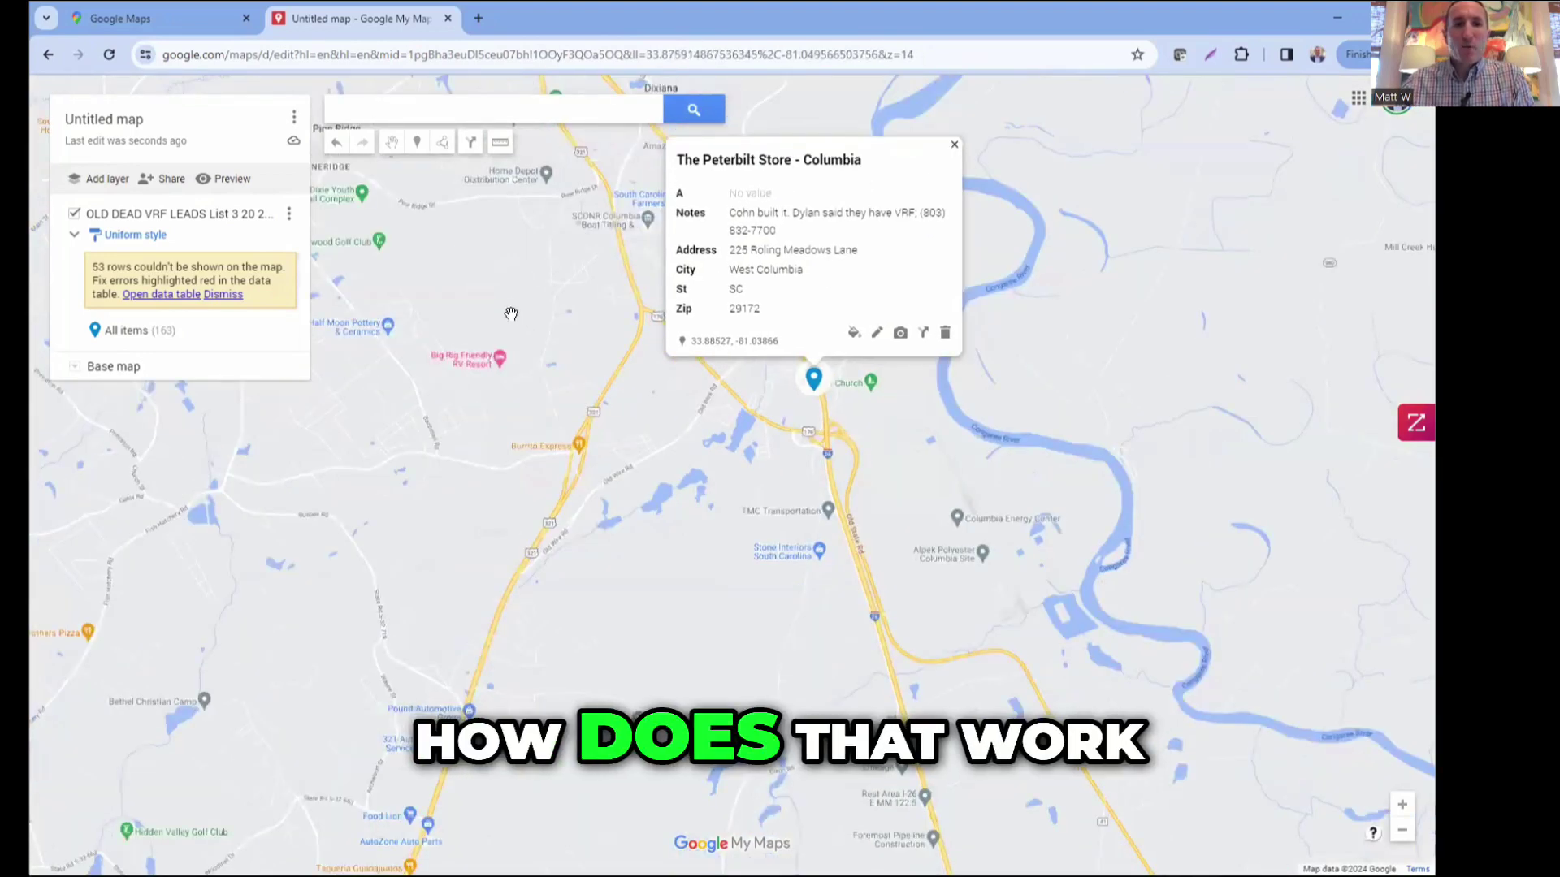
click(519, 317)
scroll(583, 402, down, 1)
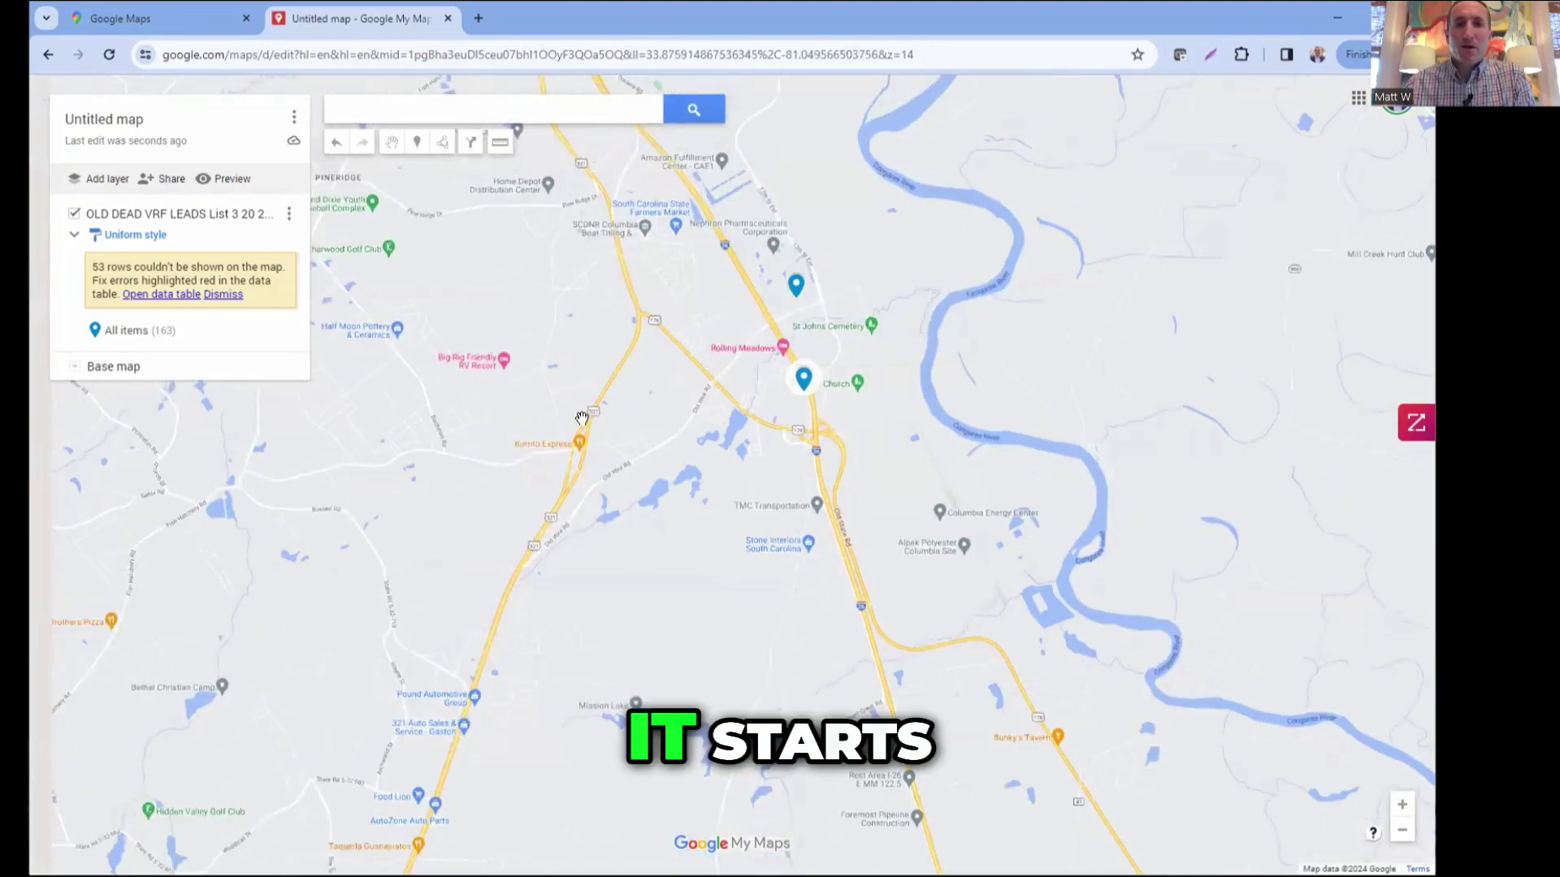
scroll(582, 418, down, 2)
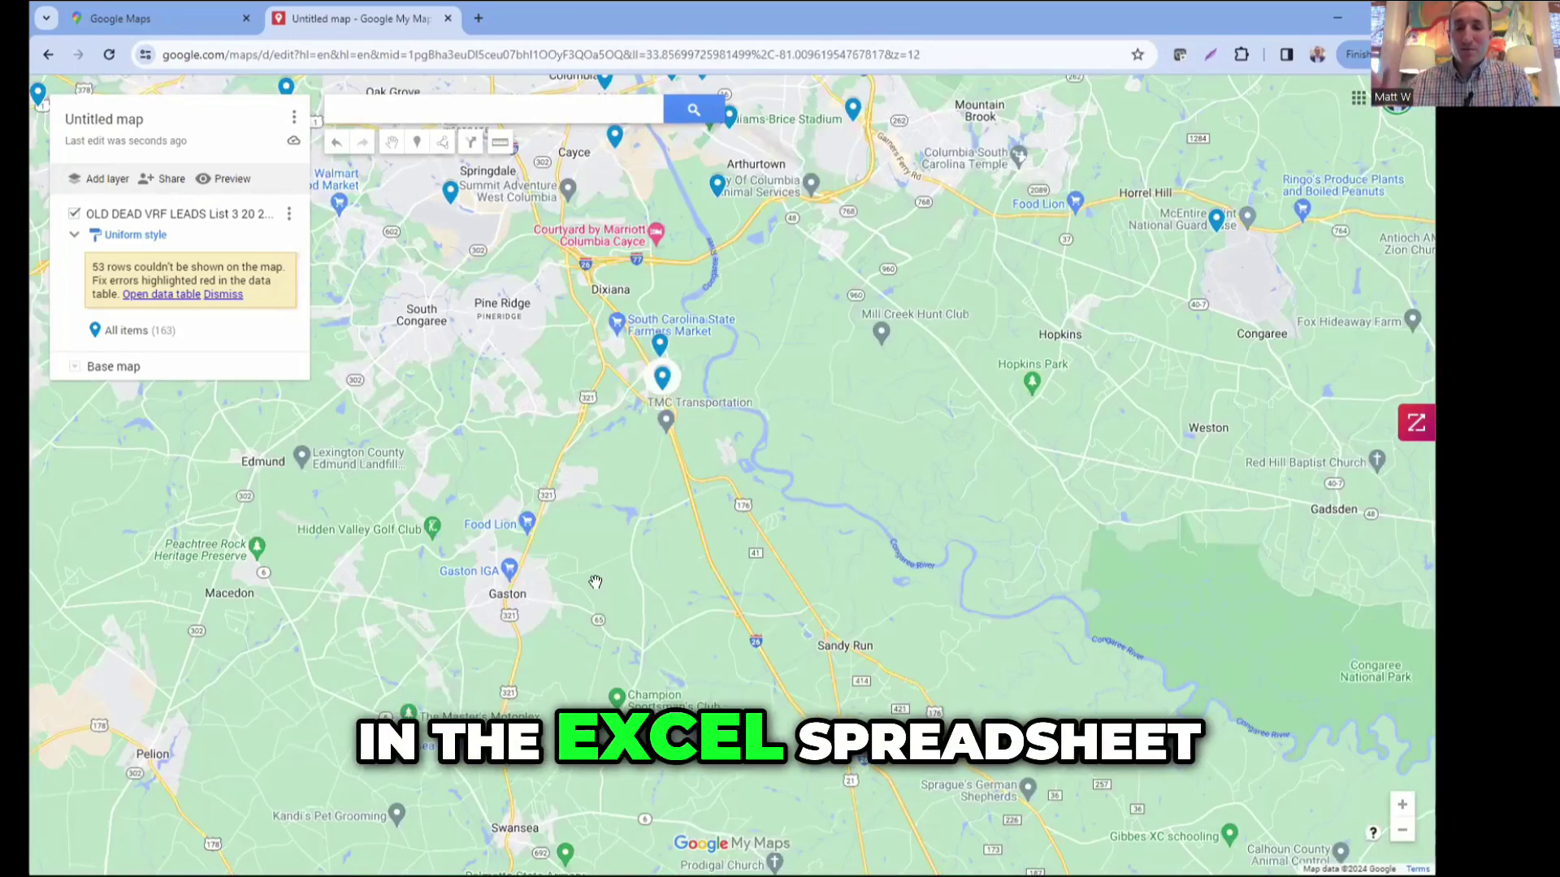
Restyle all items in the OLD DEAD VRF LEADS layer with the parking icon, trying yellow before settling on blue.
scroll(595, 582, down, 2)
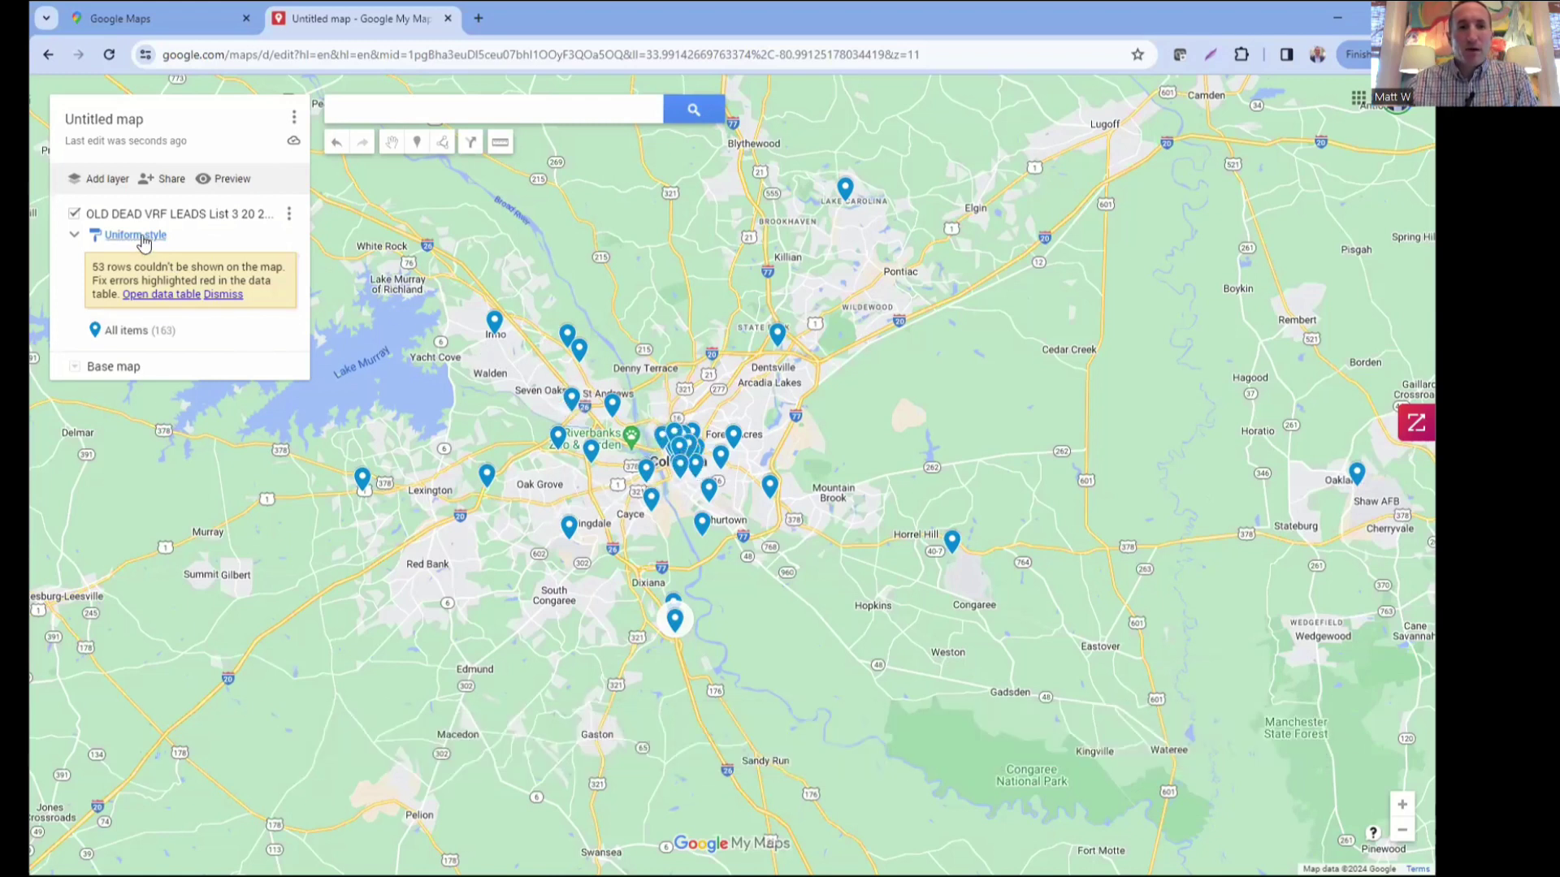
mouse_move(136, 340)
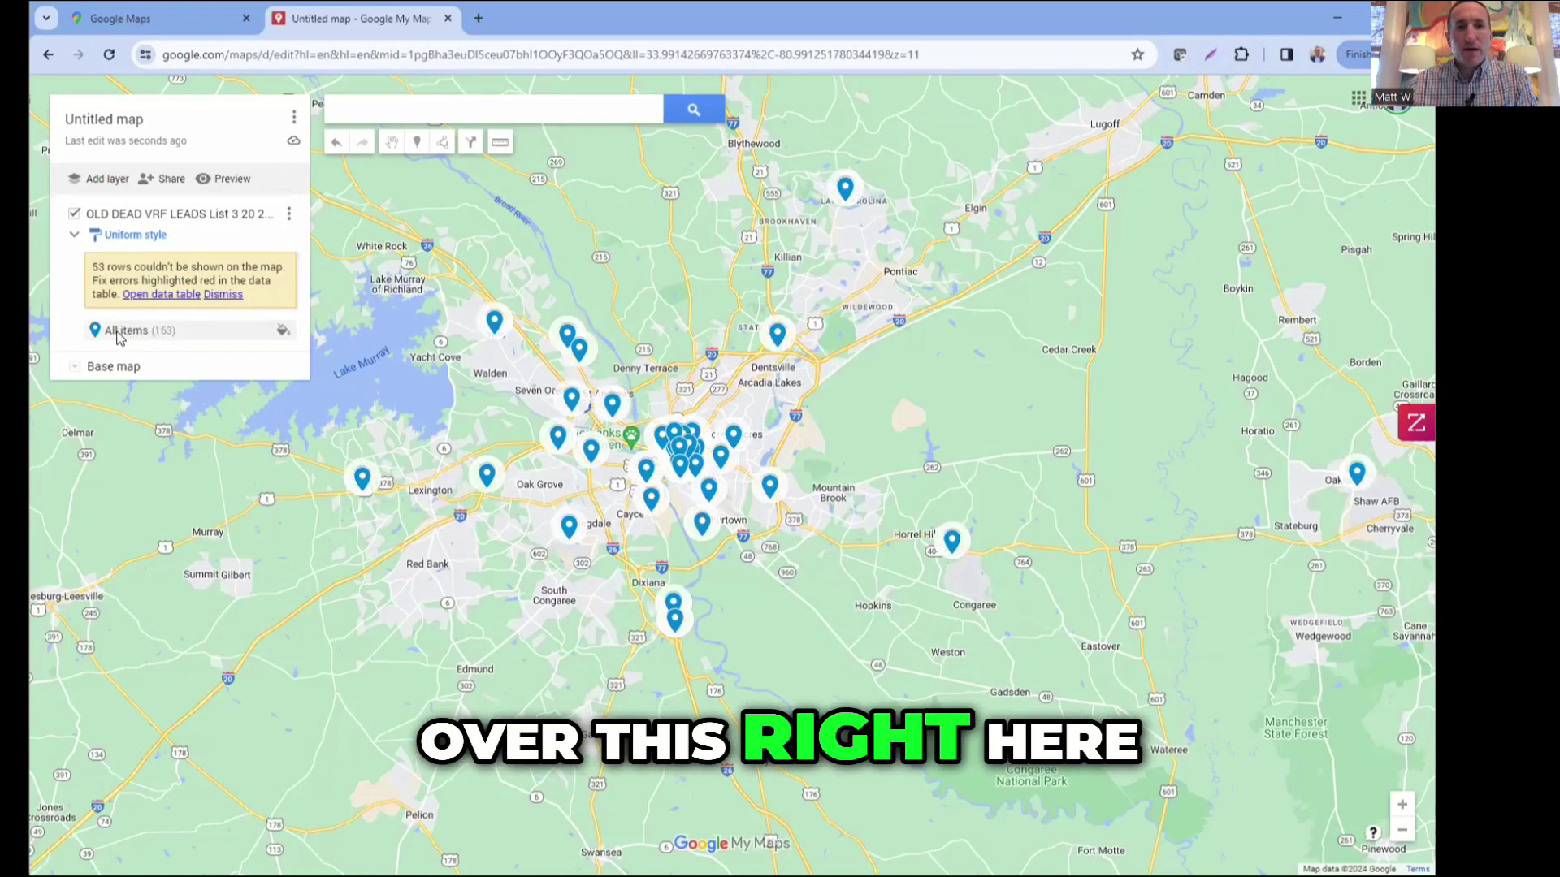
click(278, 331)
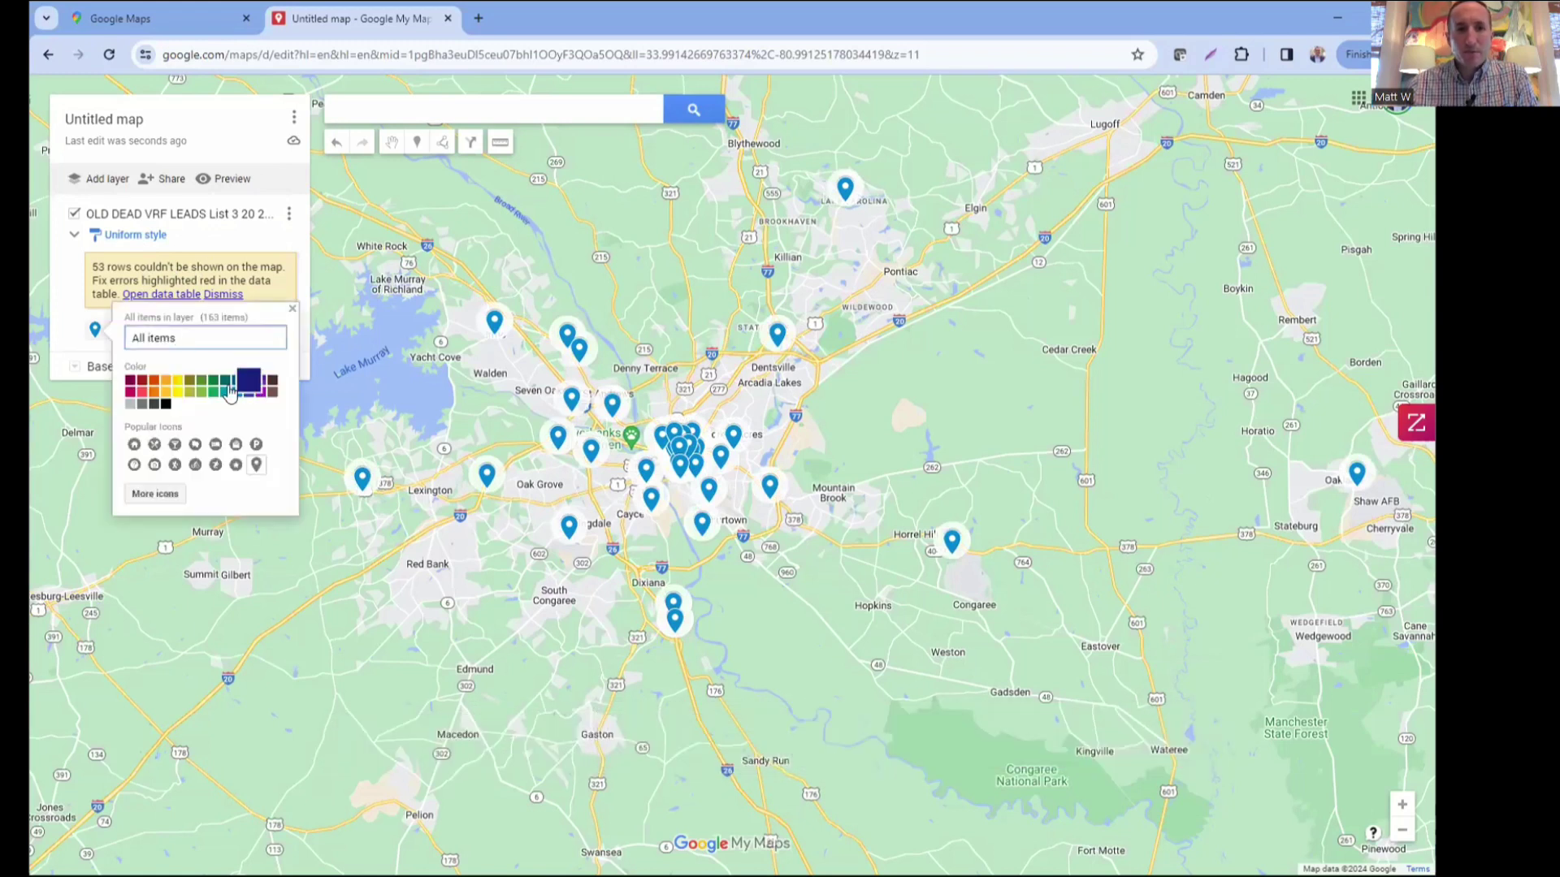
click(177, 381)
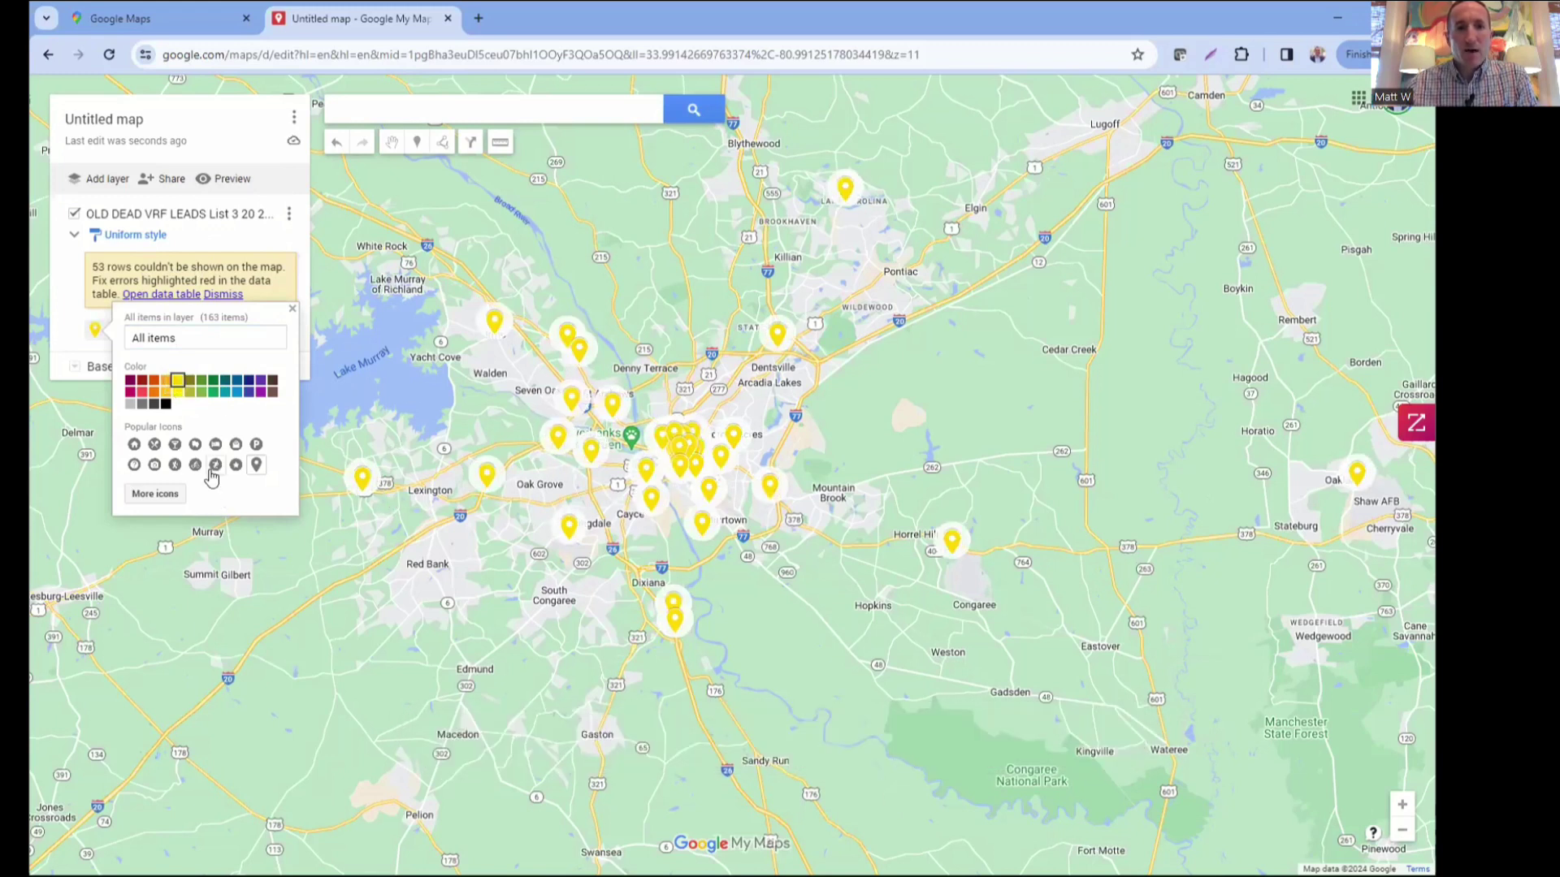
click(175, 465)
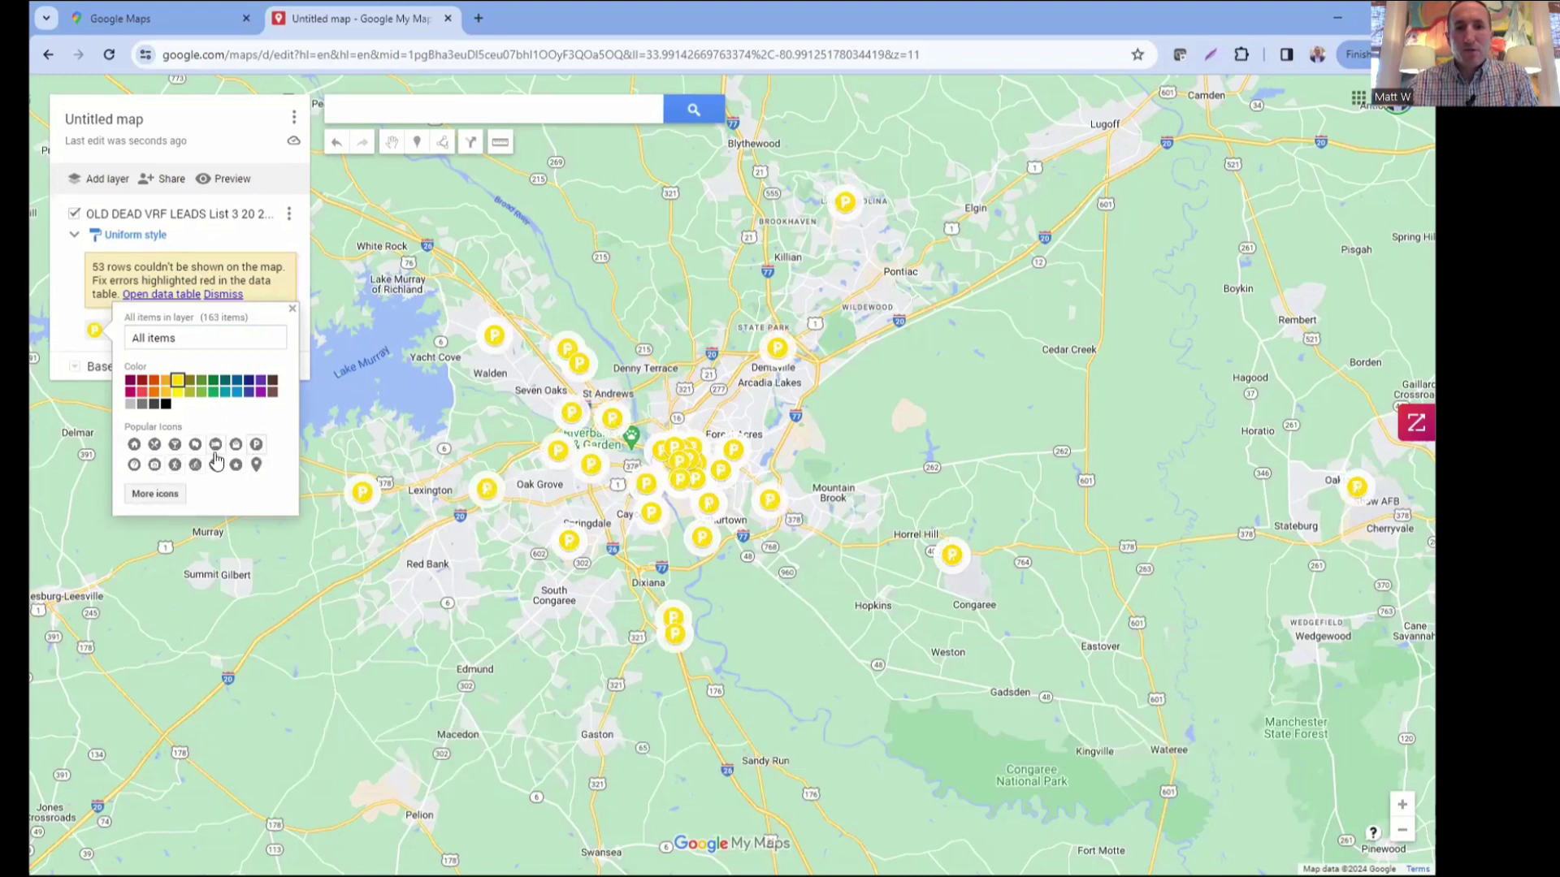
click(234, 393)
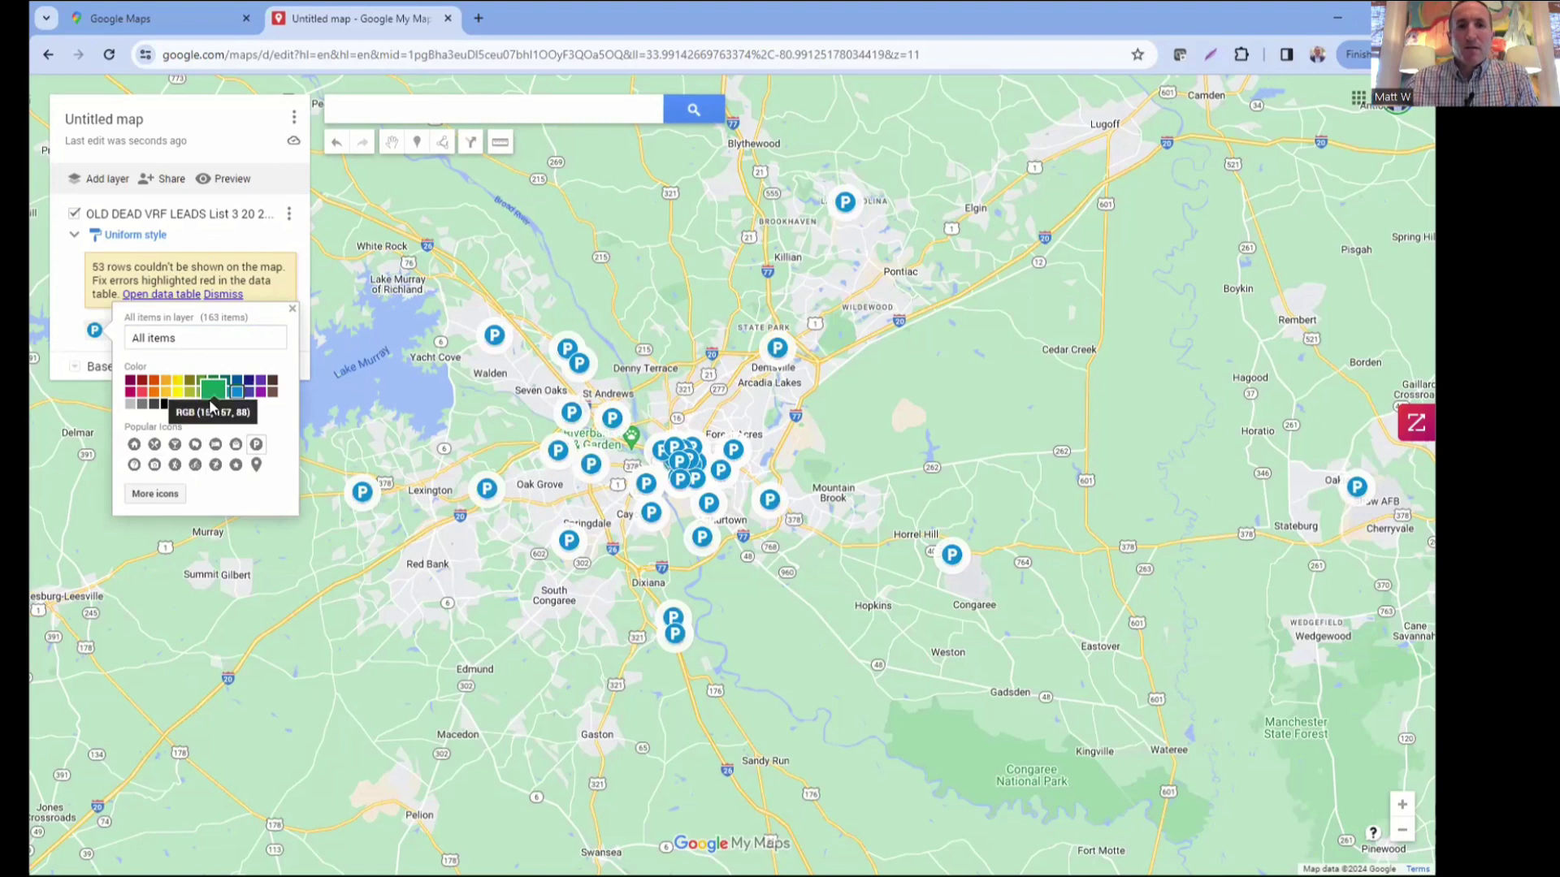
click(292, 311)
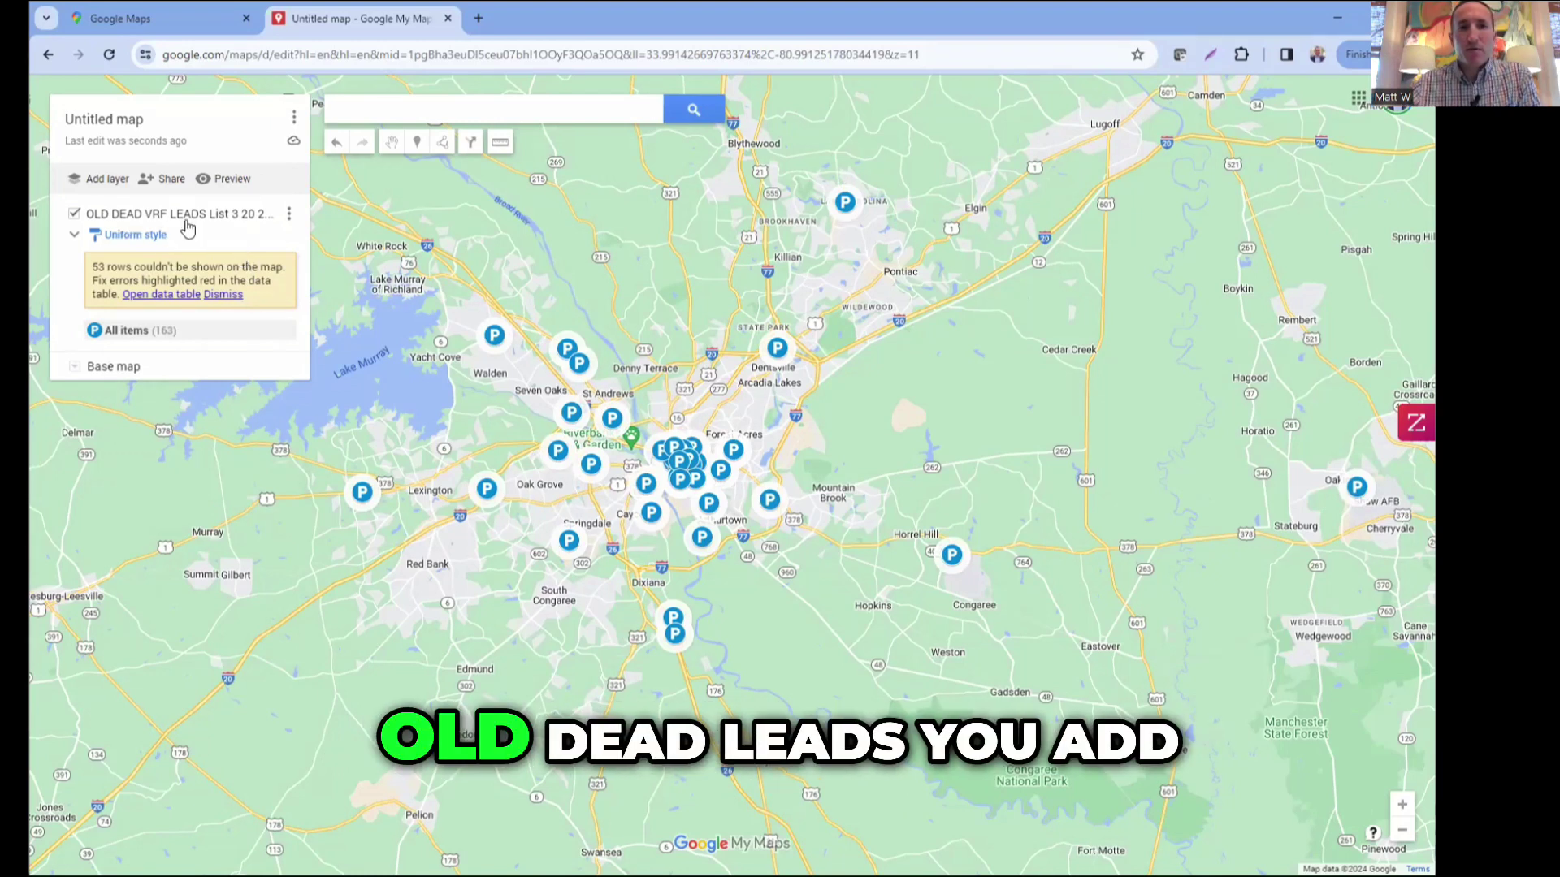
Add a second layer and try importing the Master Prospect List 4 18 23 spreadsheet into it, cancelling at the placemark columns.
click(109, 188)
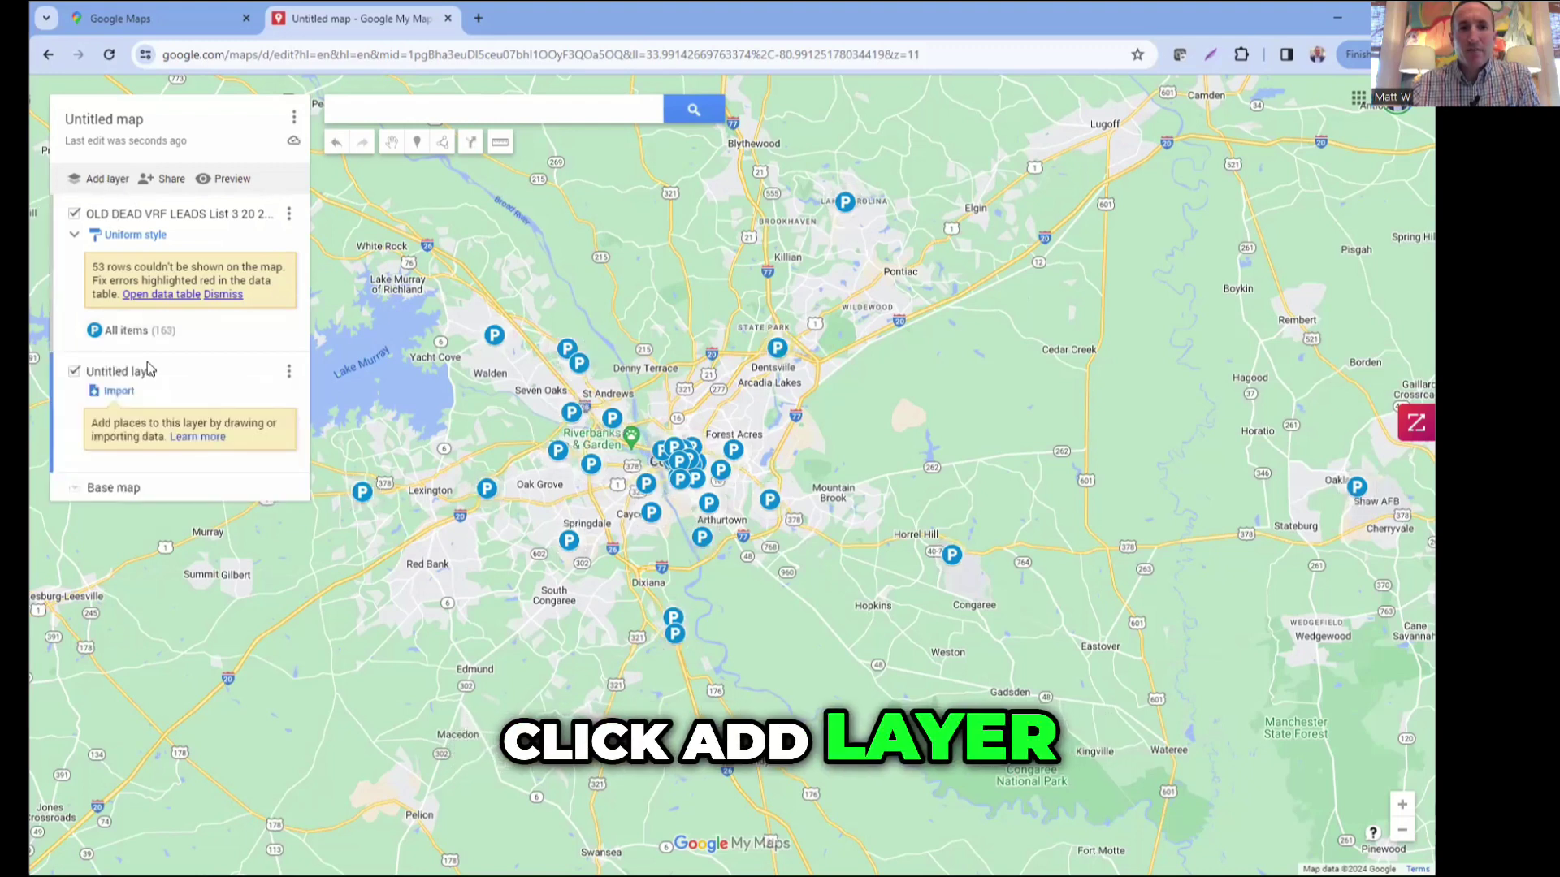
click(115, 398)
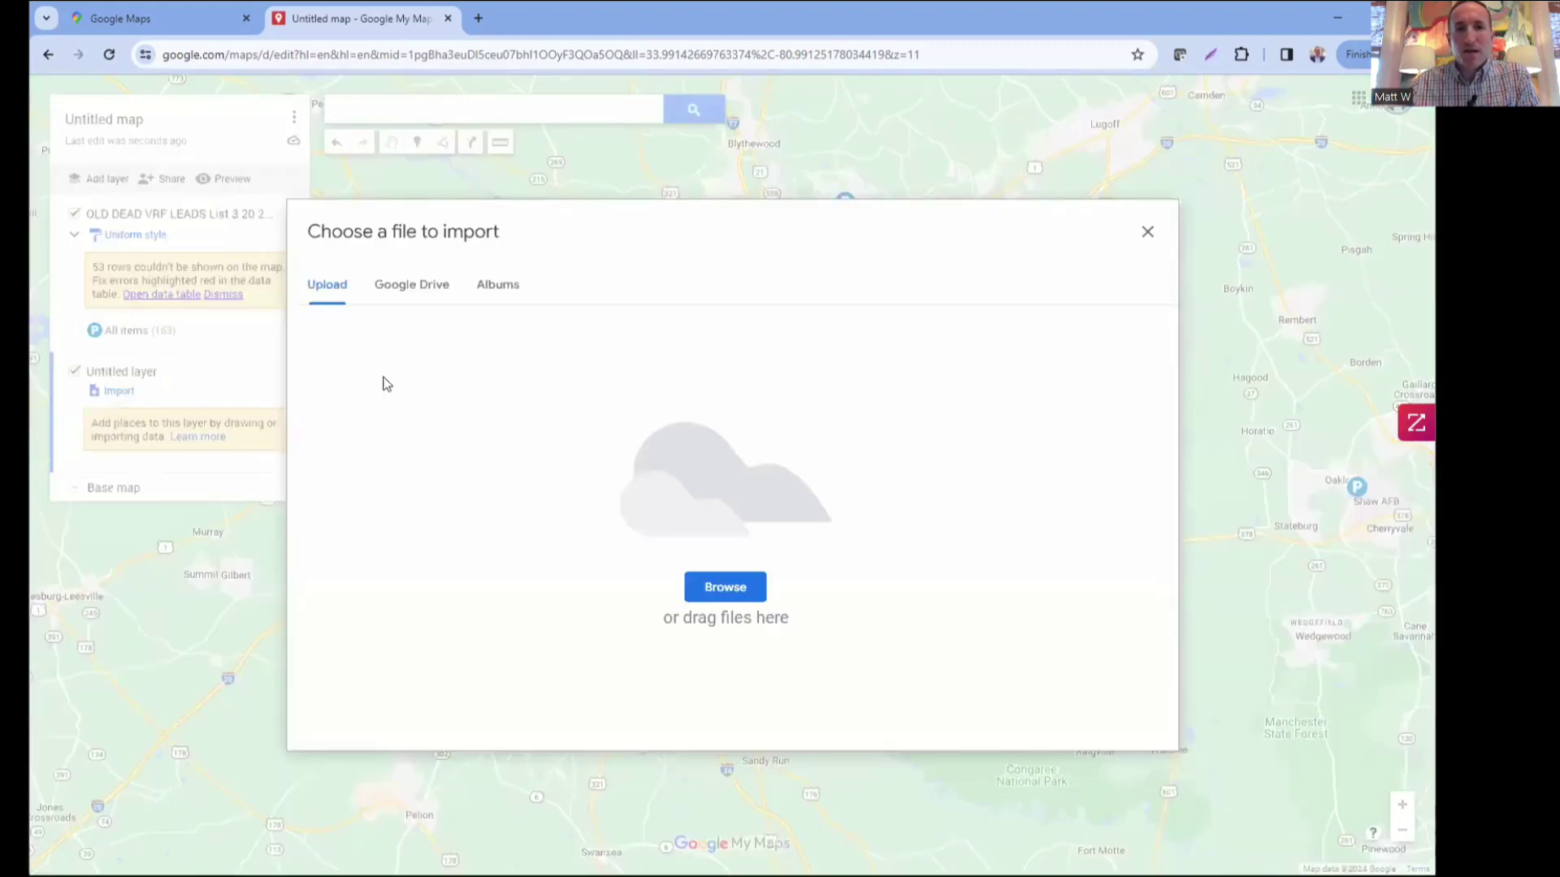
click(712, 582)
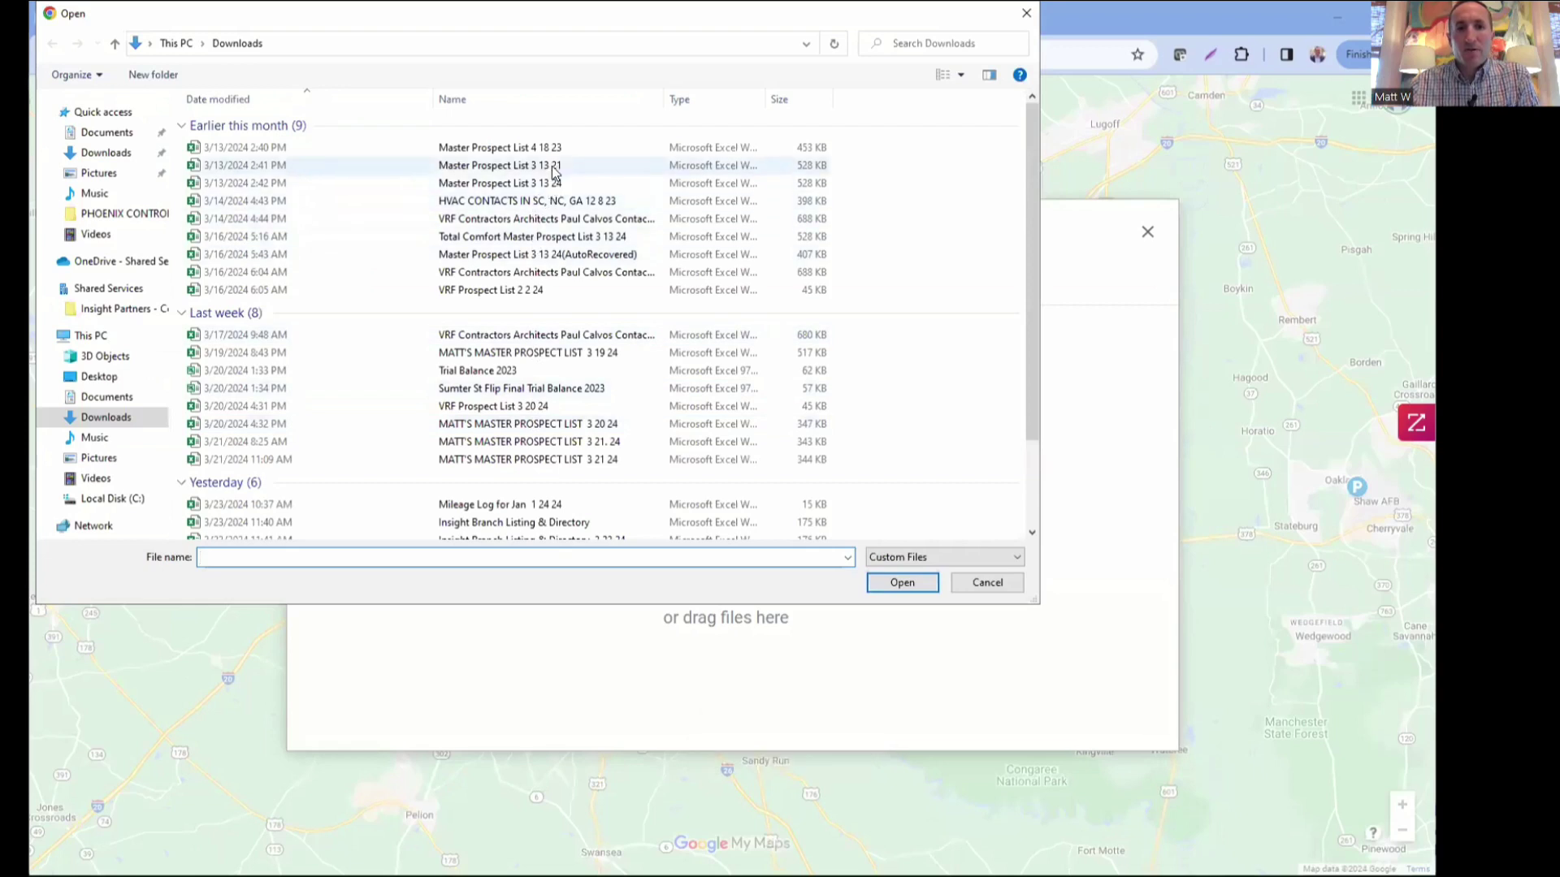
click(557, 153)
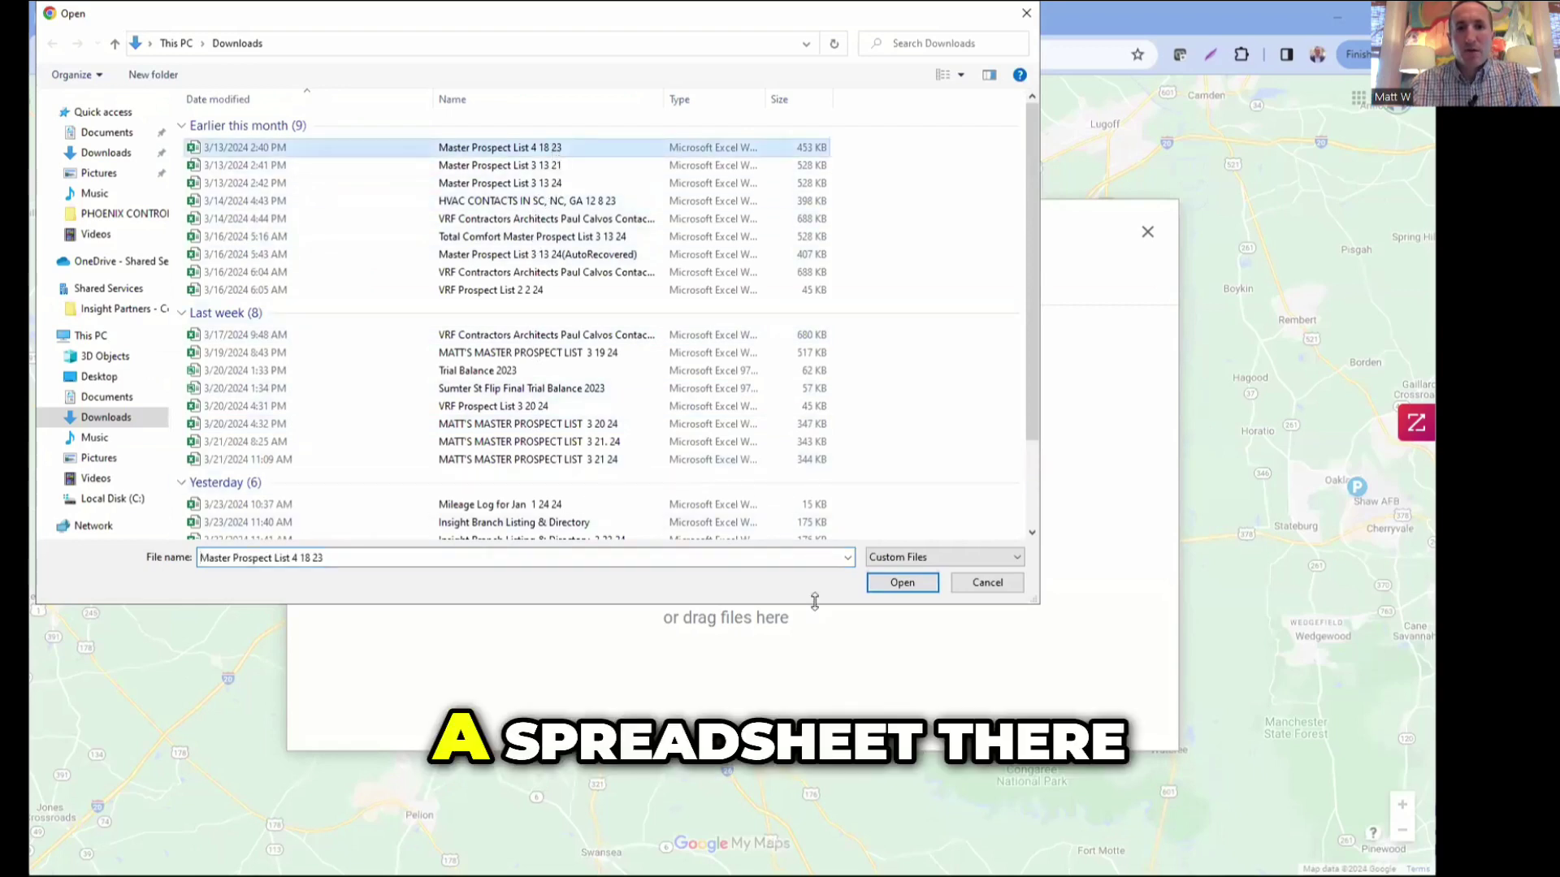
key(Return)
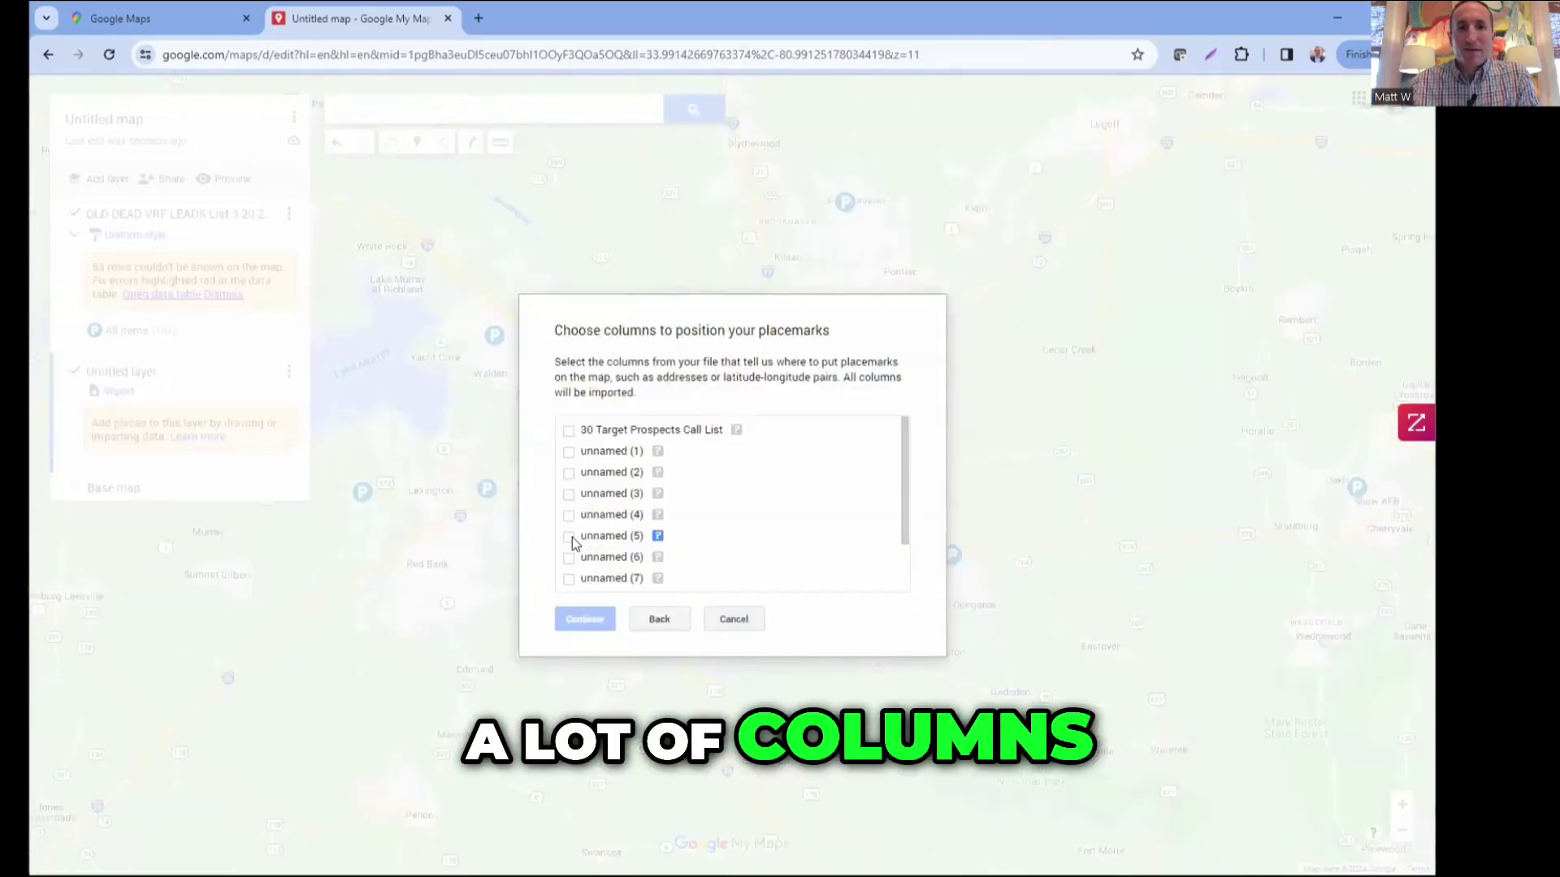
click(710, 619)
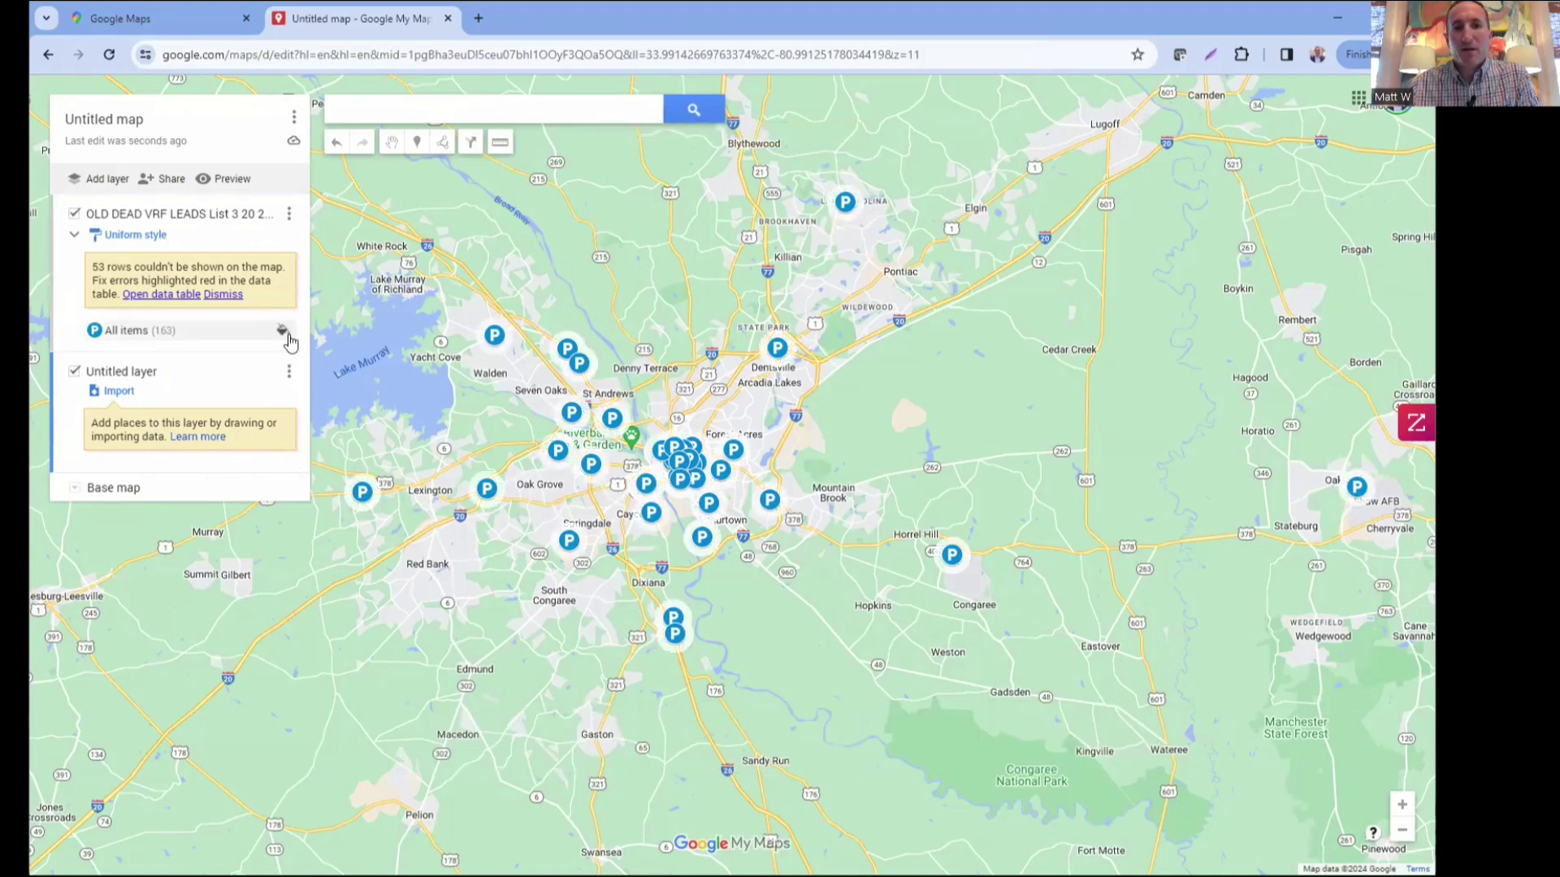
View the map title and description form required for sharing the map, and close it without filling it in.
click(171, 182)
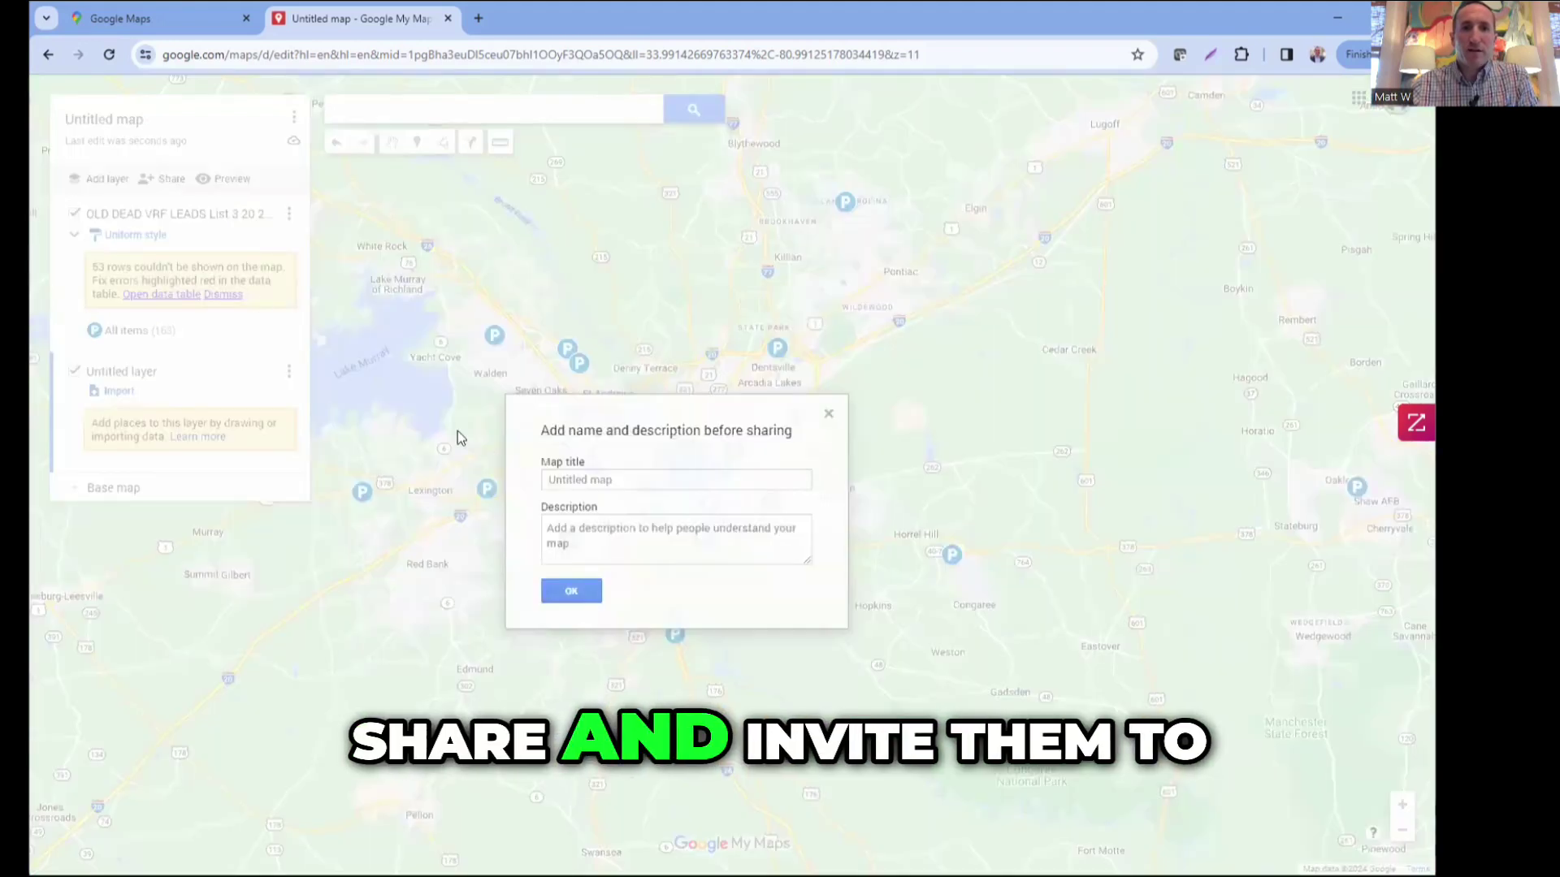
click(827, 416)
click(918, 347)
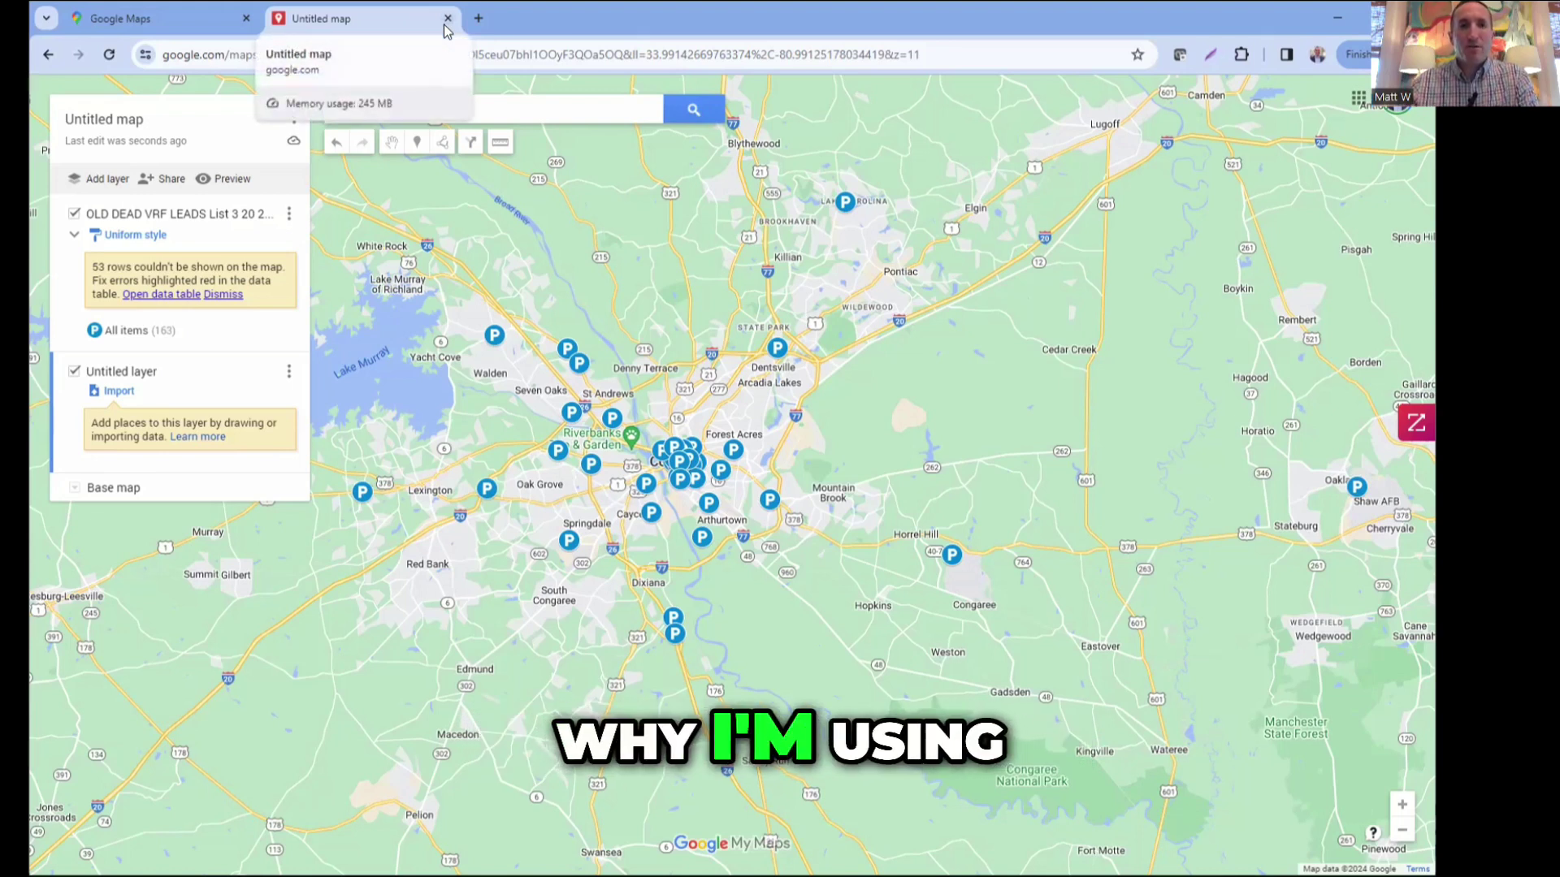
In the saved maps list of Google Maps, view the SC Phoenix, Columbia Marley + Aaon Targets 3 14 24 map and return to the list.
key(ctrl+shift+Tab)
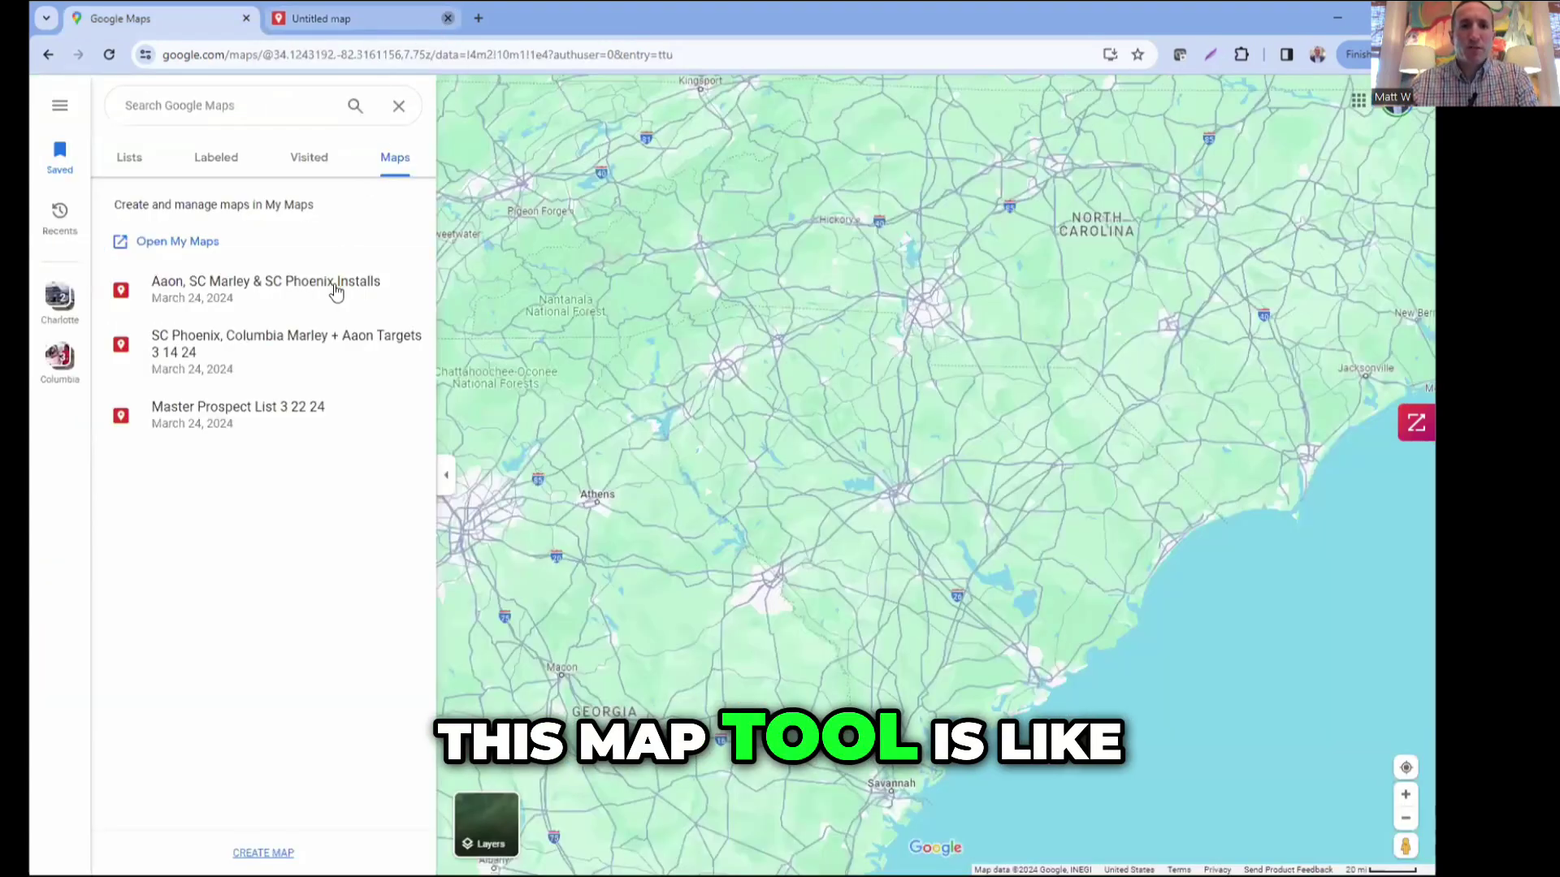
click(292, 364)
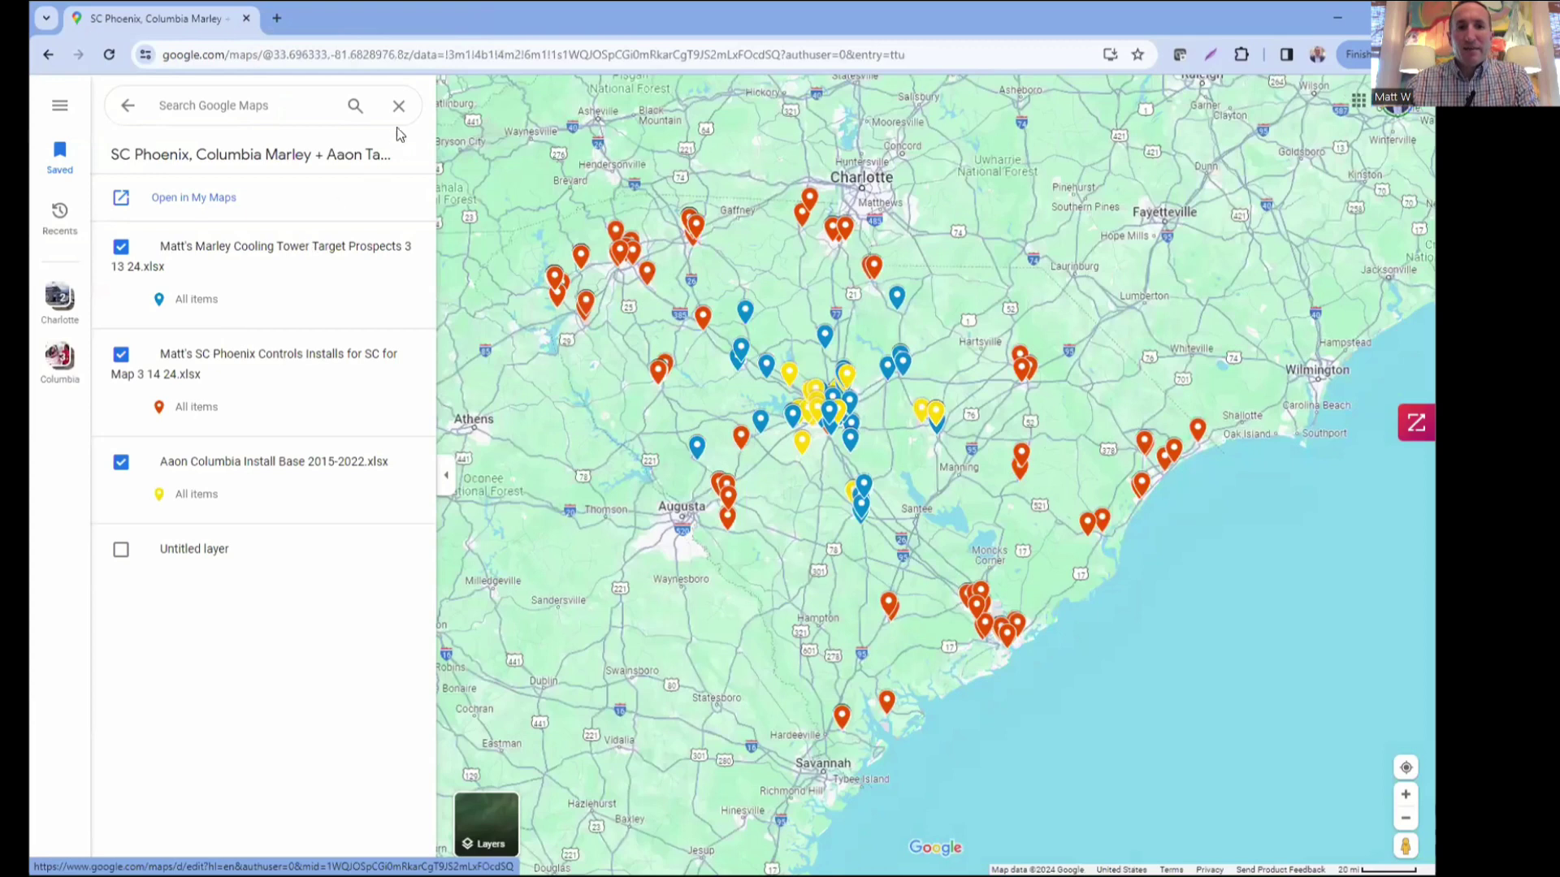
click(132, 109)
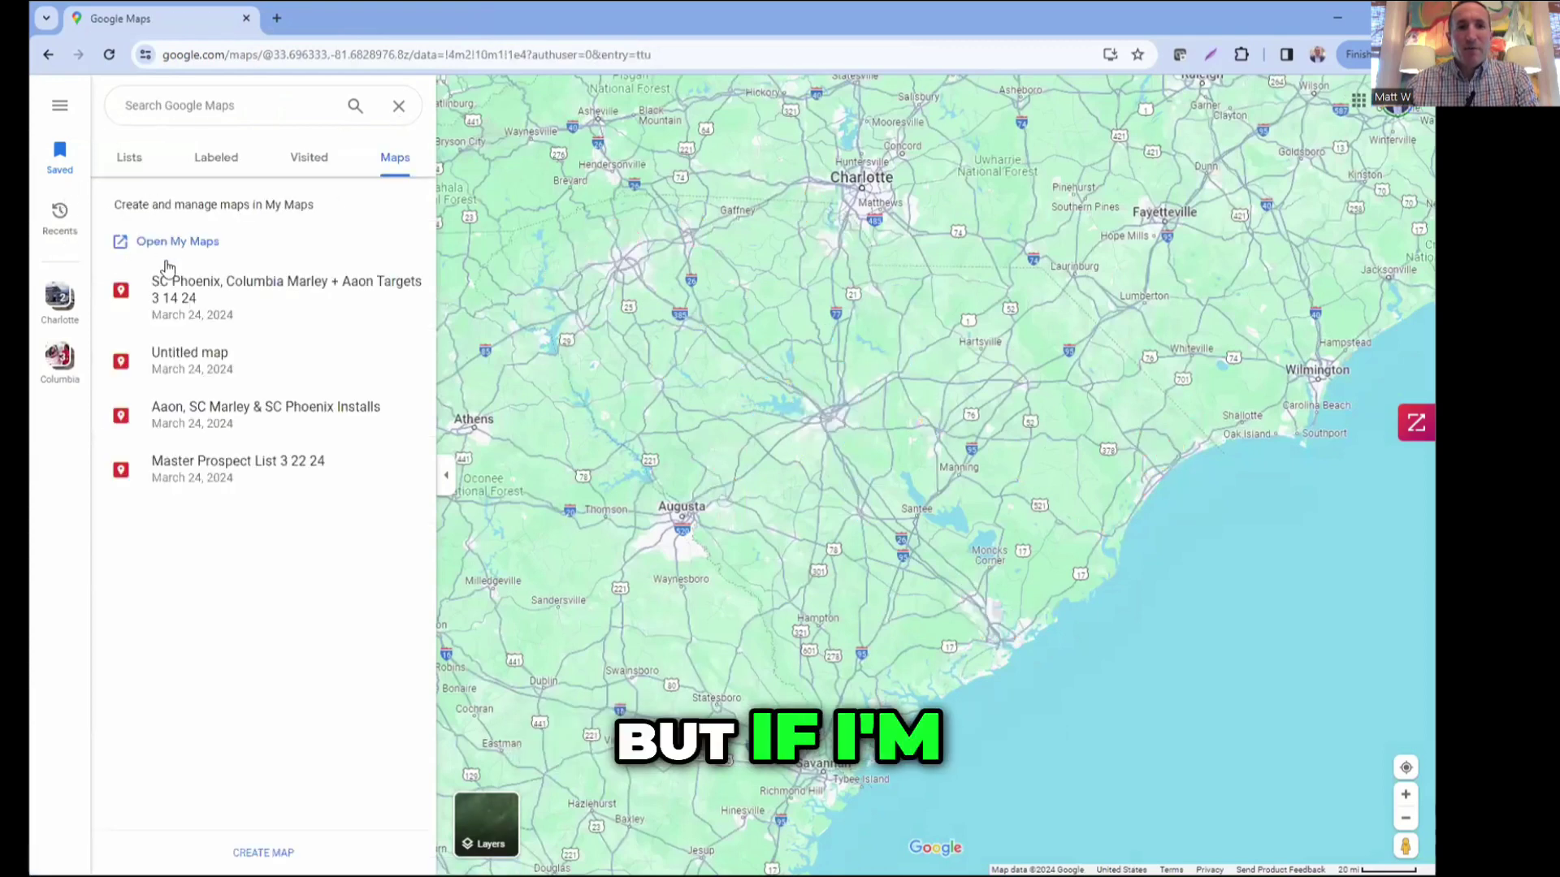
Open the Aaon, SC Marley & SC Phoenix Installs map and examine the install markers from east of the Cooper River into downtown Charleston.
click(191, 425)
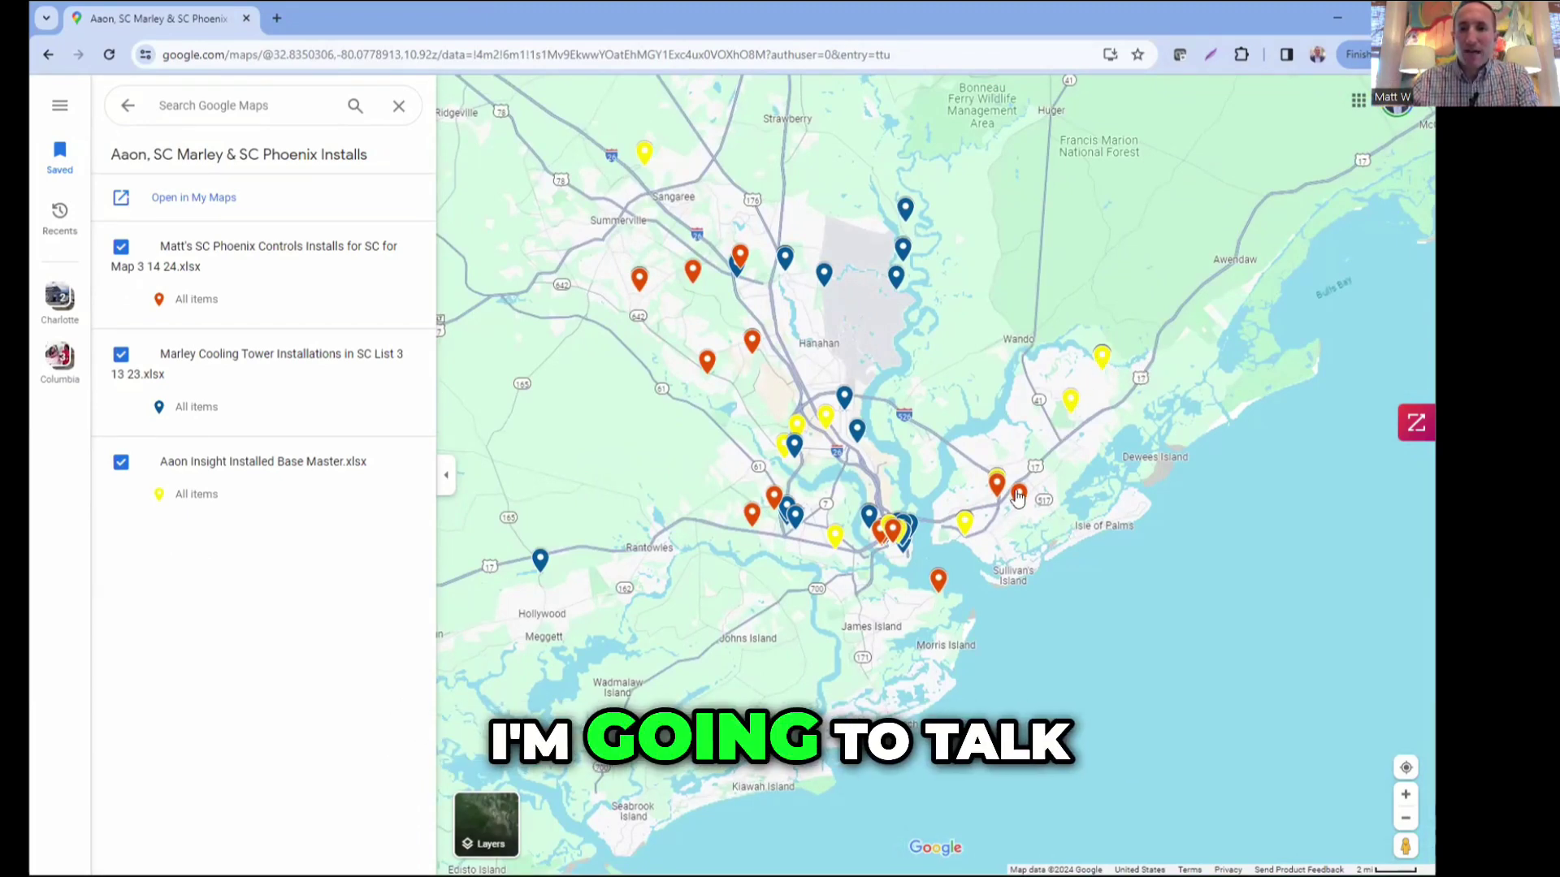
scroll(1019, 491, up, 3)
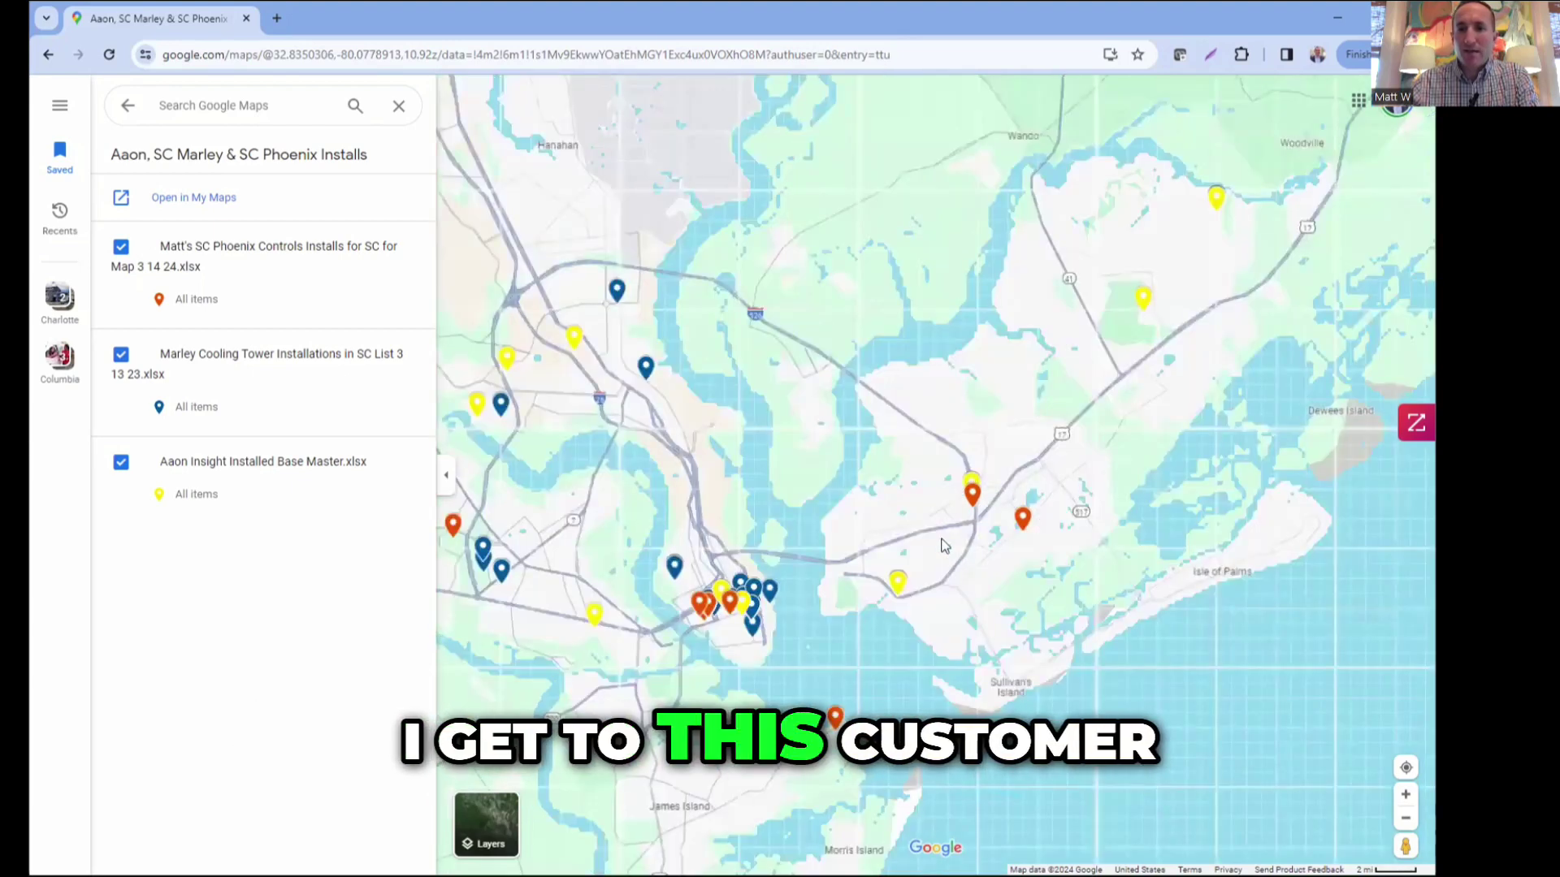
scroll(1012, 494, up, 5)
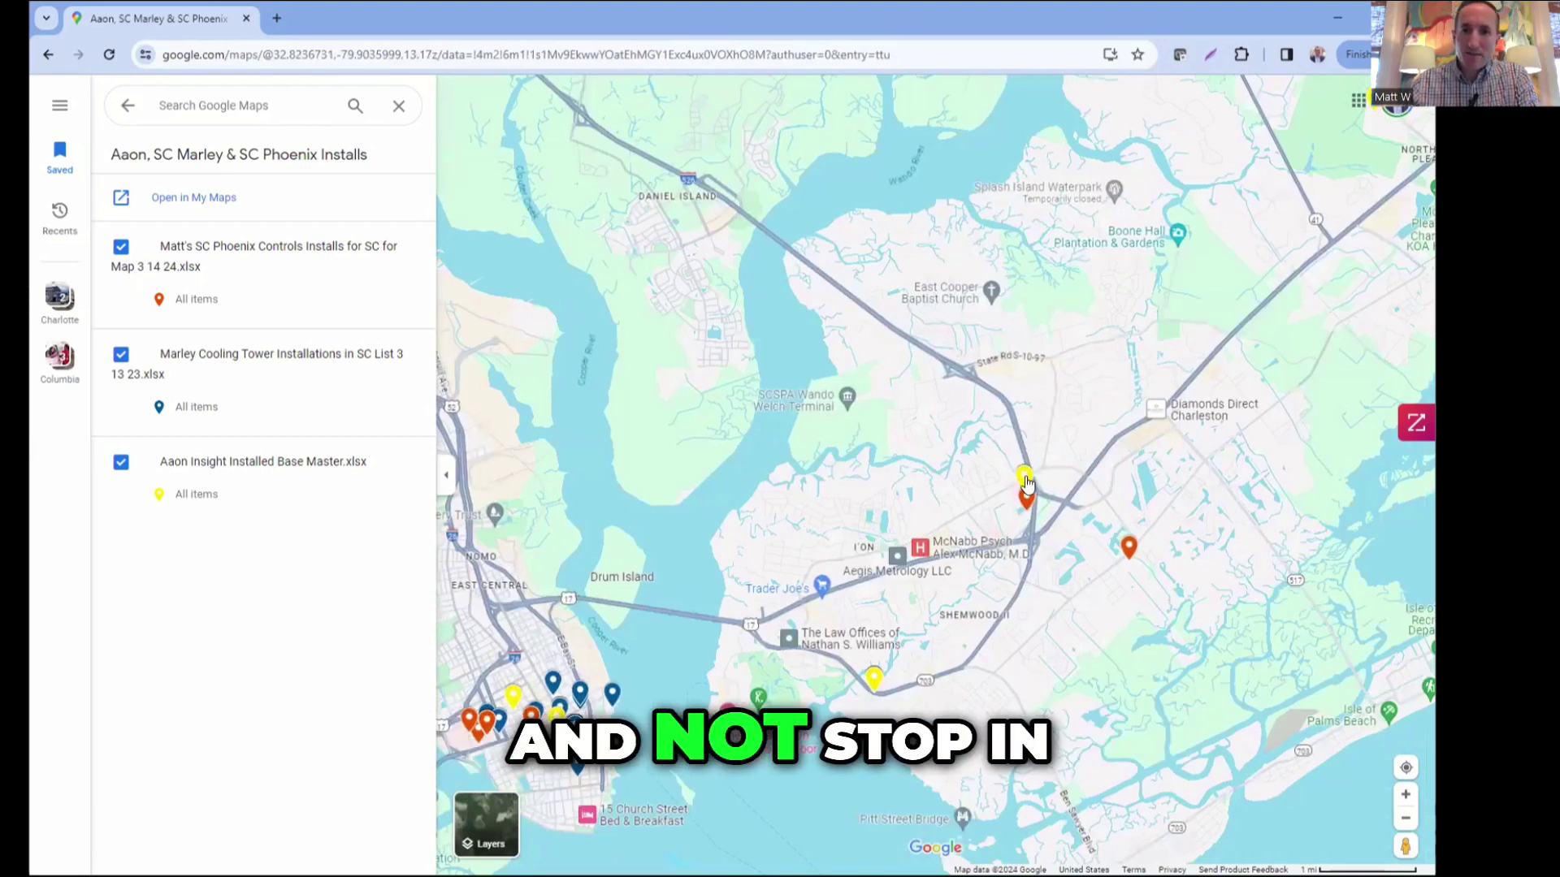
drag(1082, 493, 1139, 471)
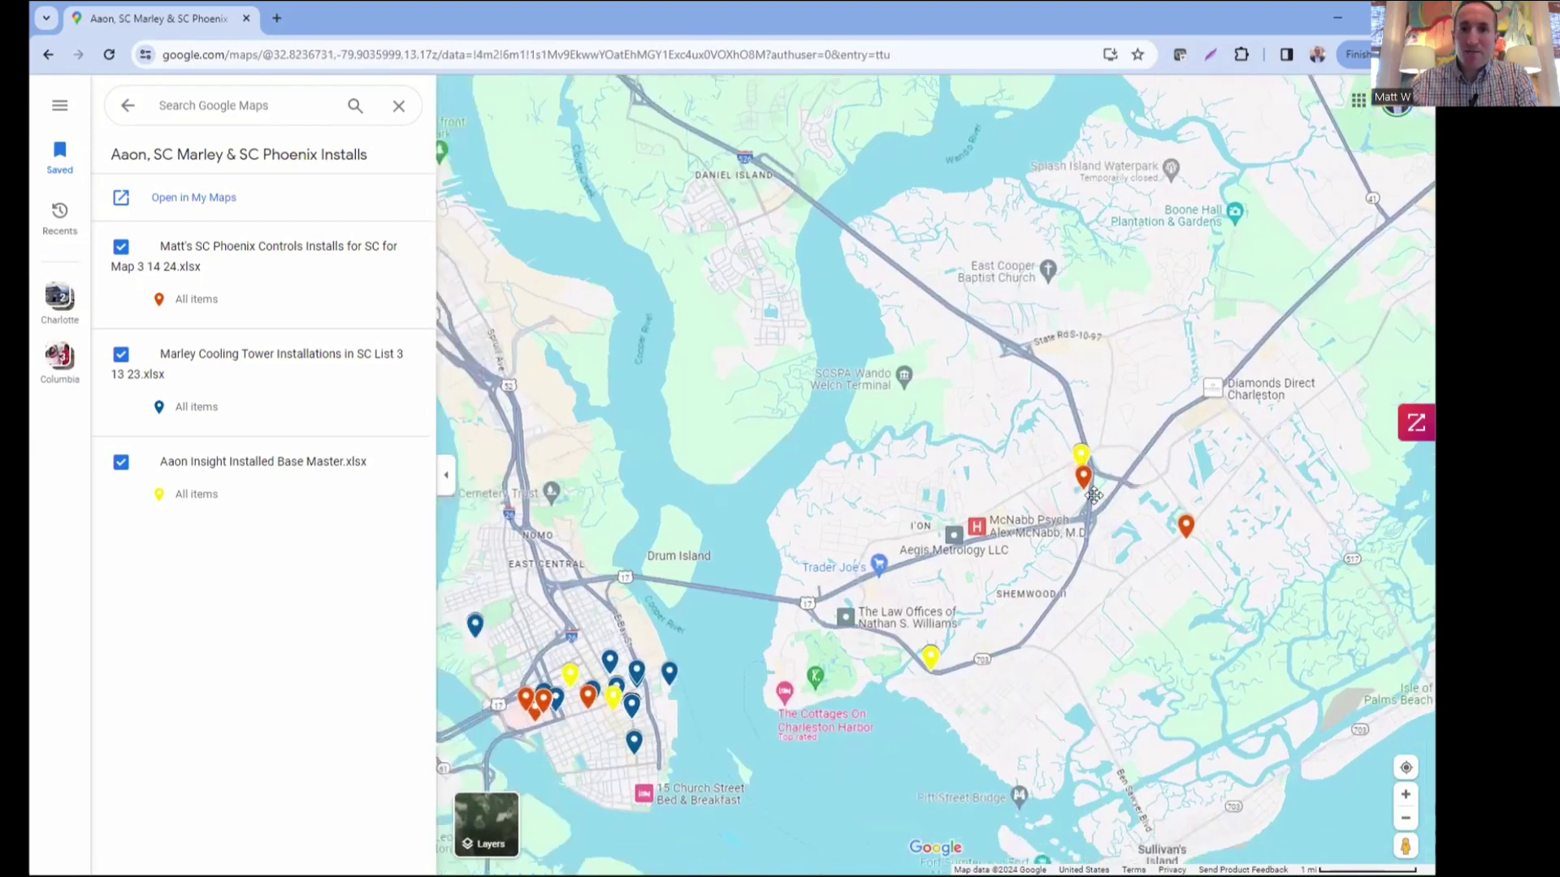
drag(980, 575, 1102, 529)
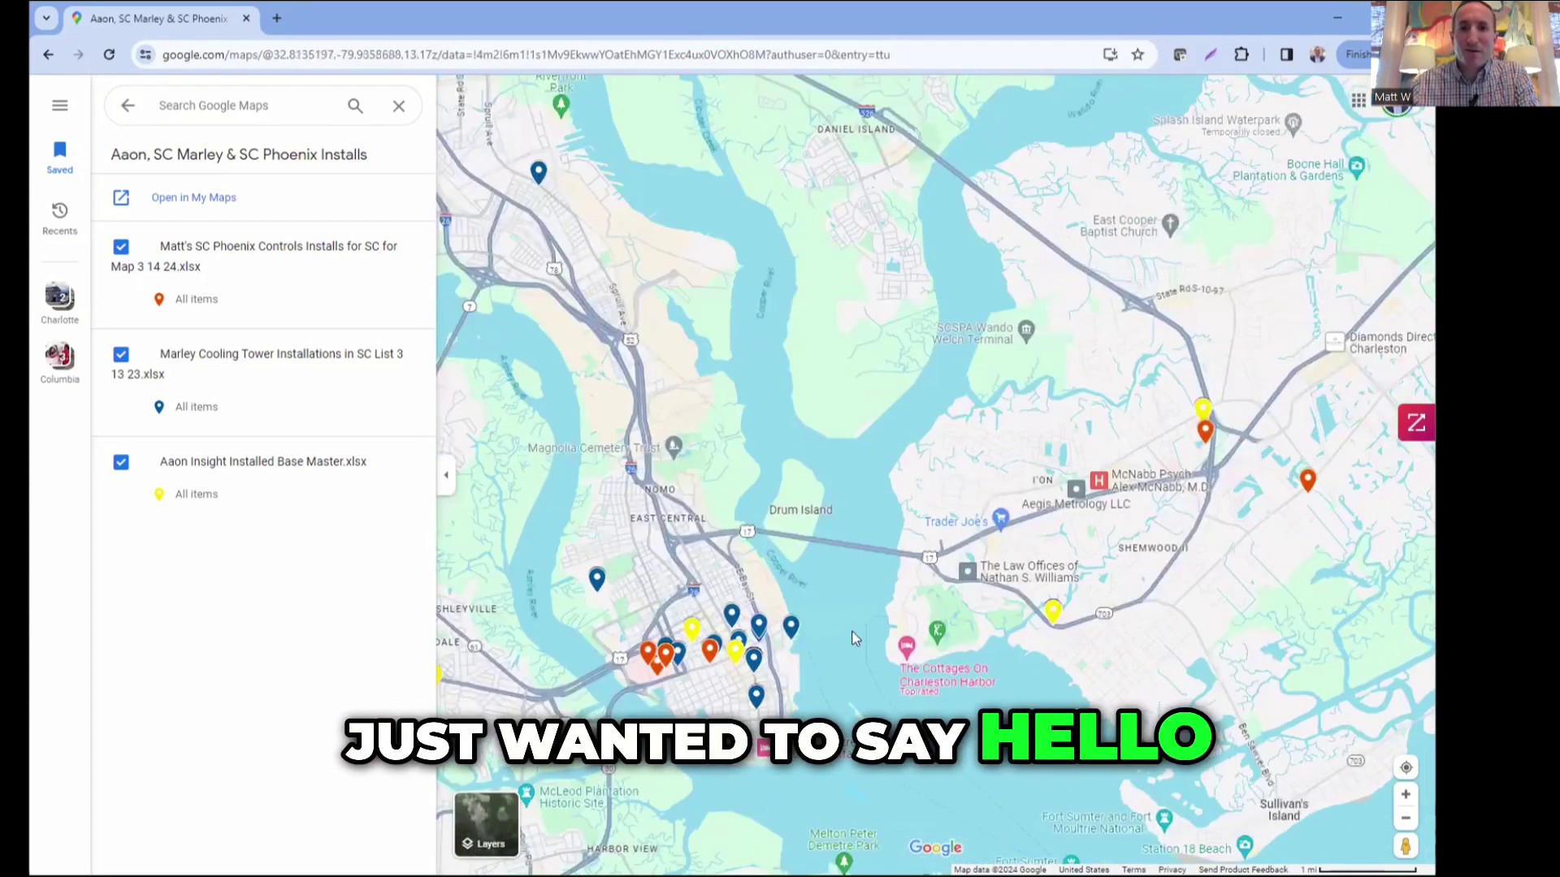
scroll(846, 636, up, 1)
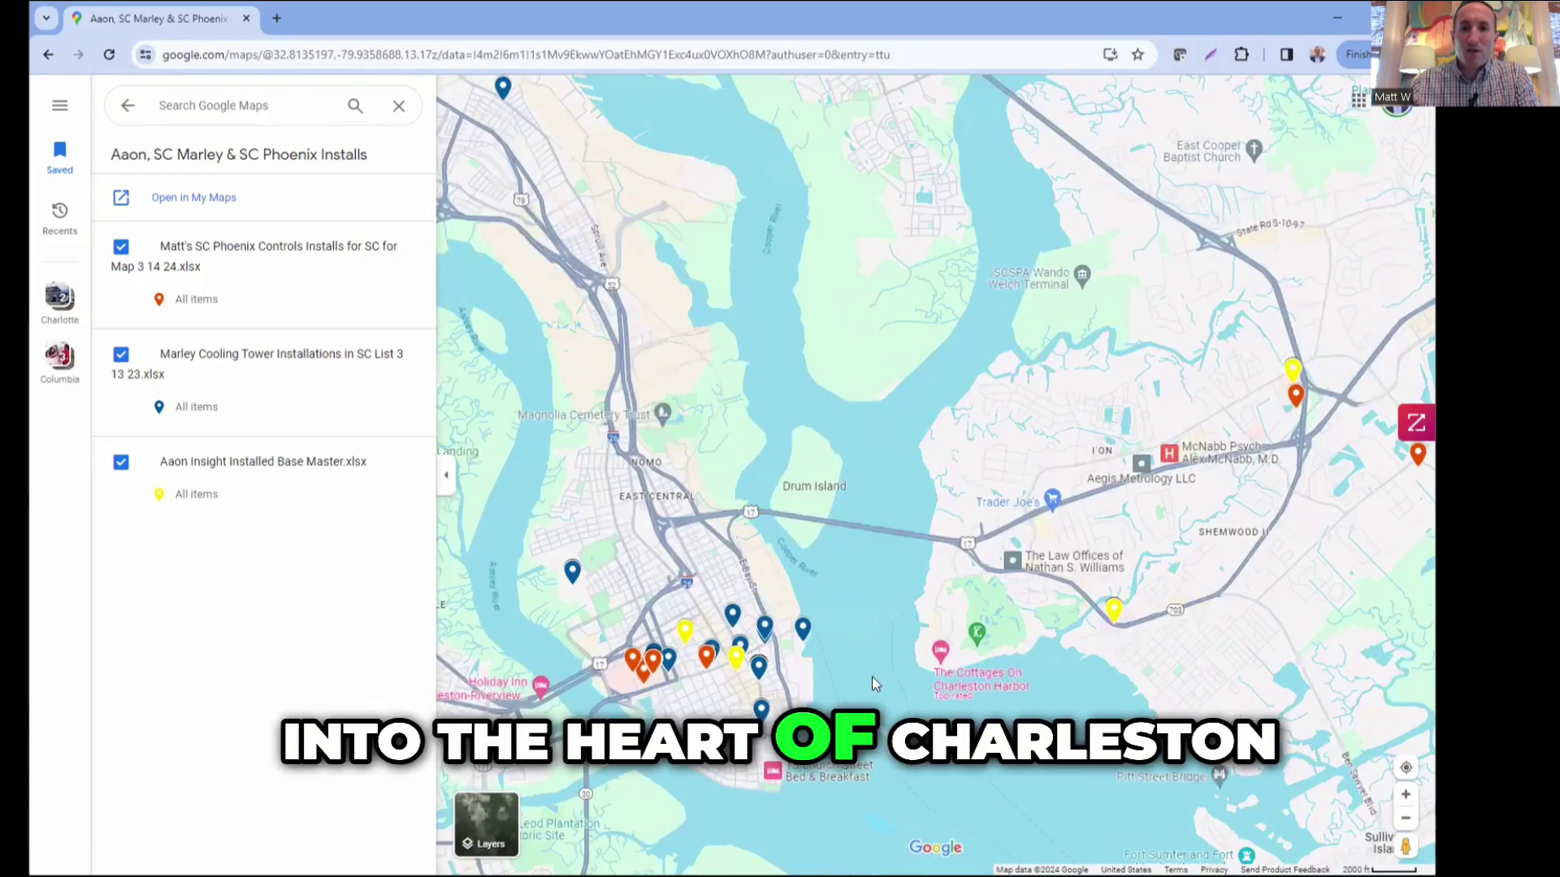
scroll(940, 669, up, 2)
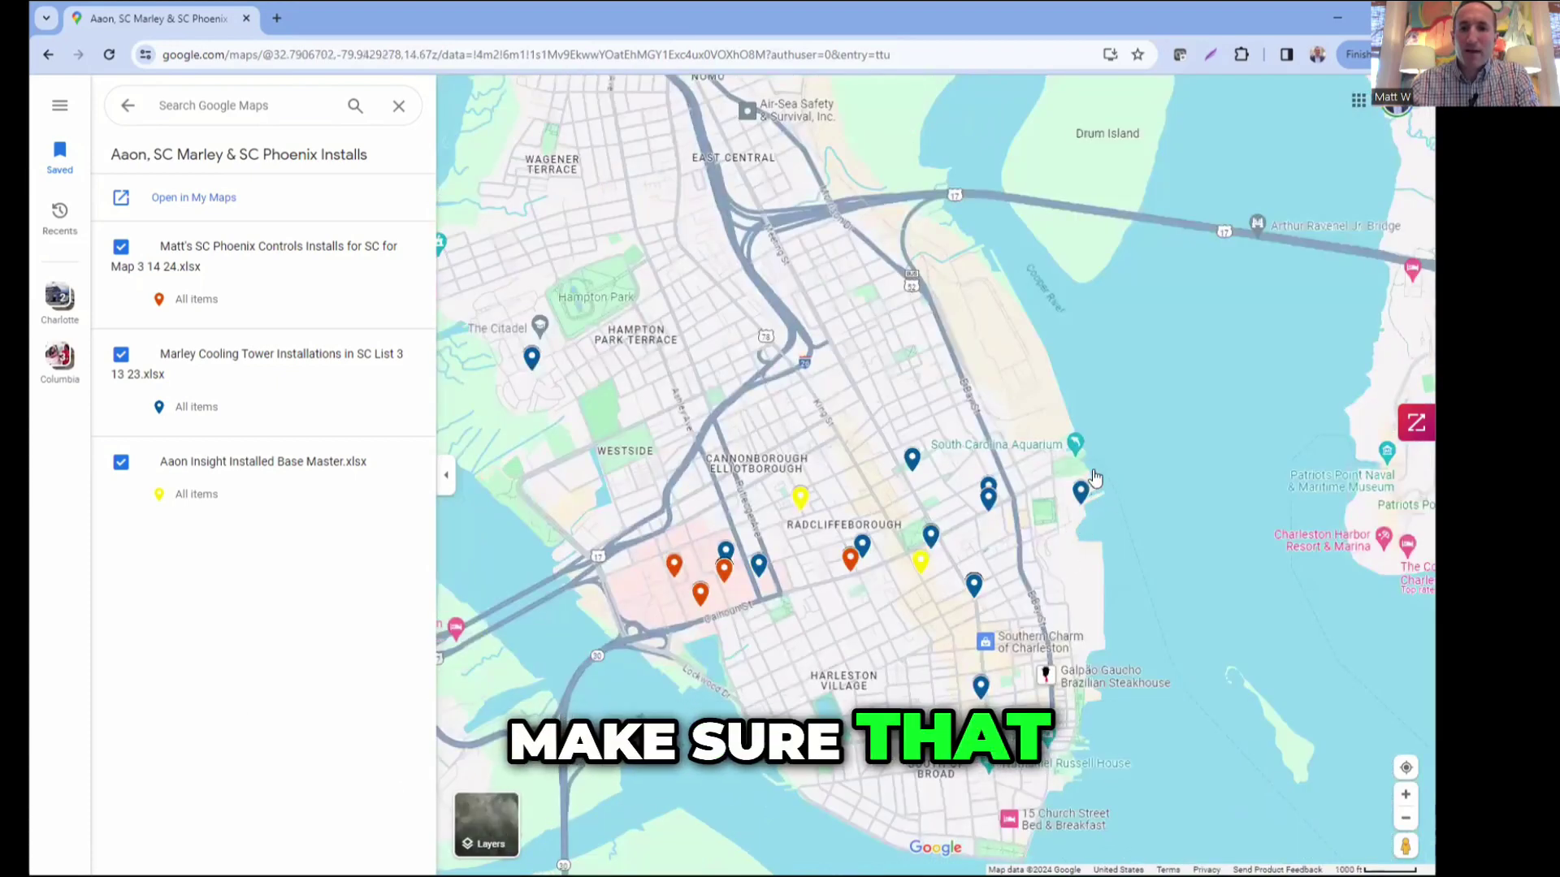
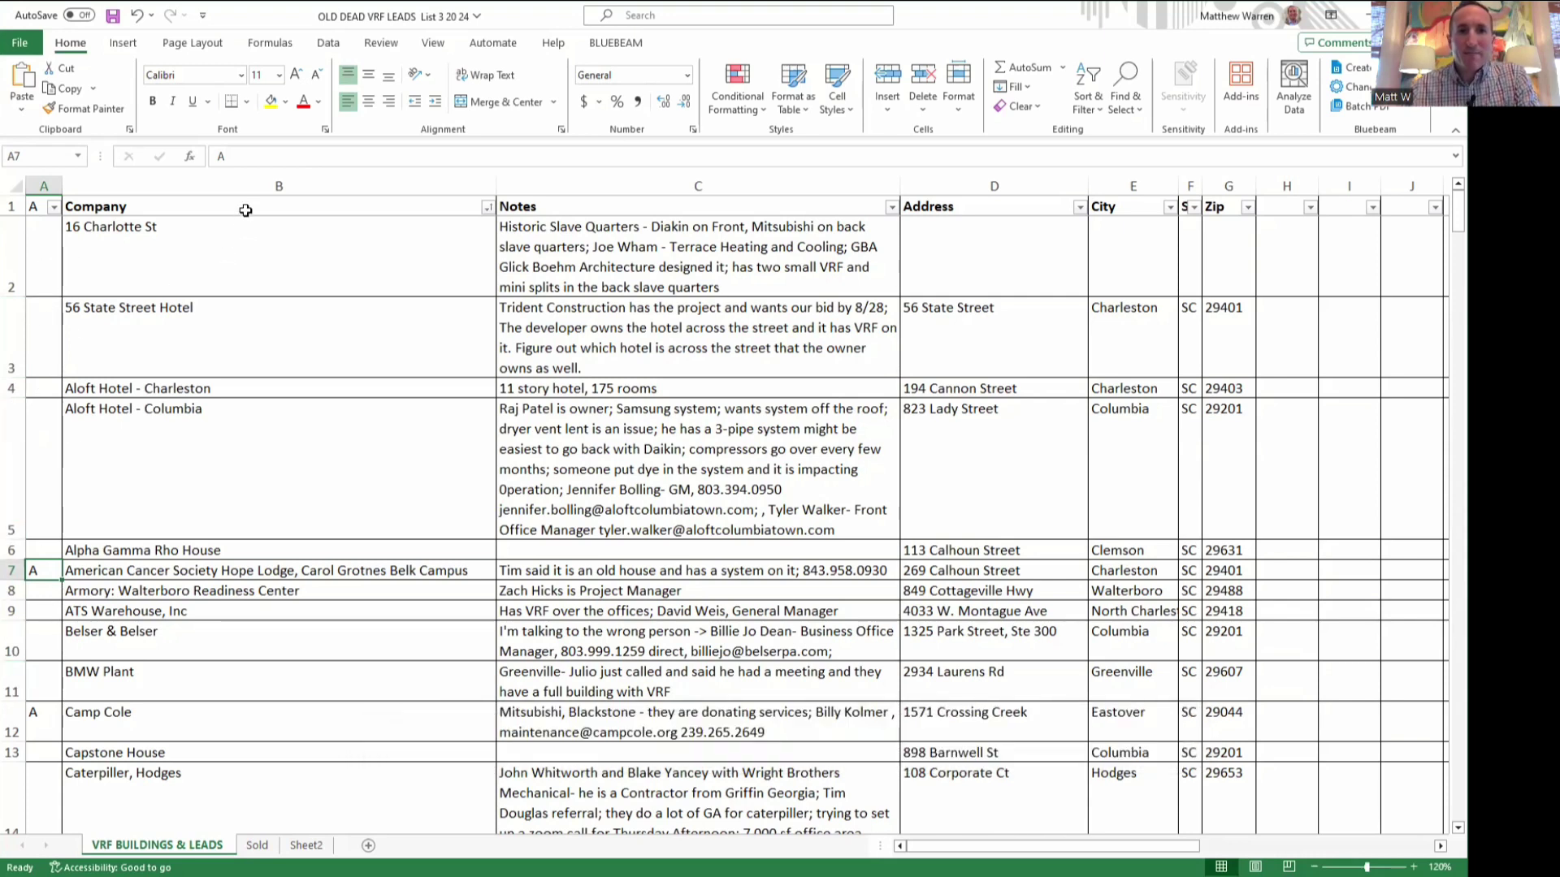
In the Excel workbook OLD DEAD VRF LEADS List 3 20 24, highlight the Company column, the Notes column, and the Address through Zip columns in turn.
click(279, 186)
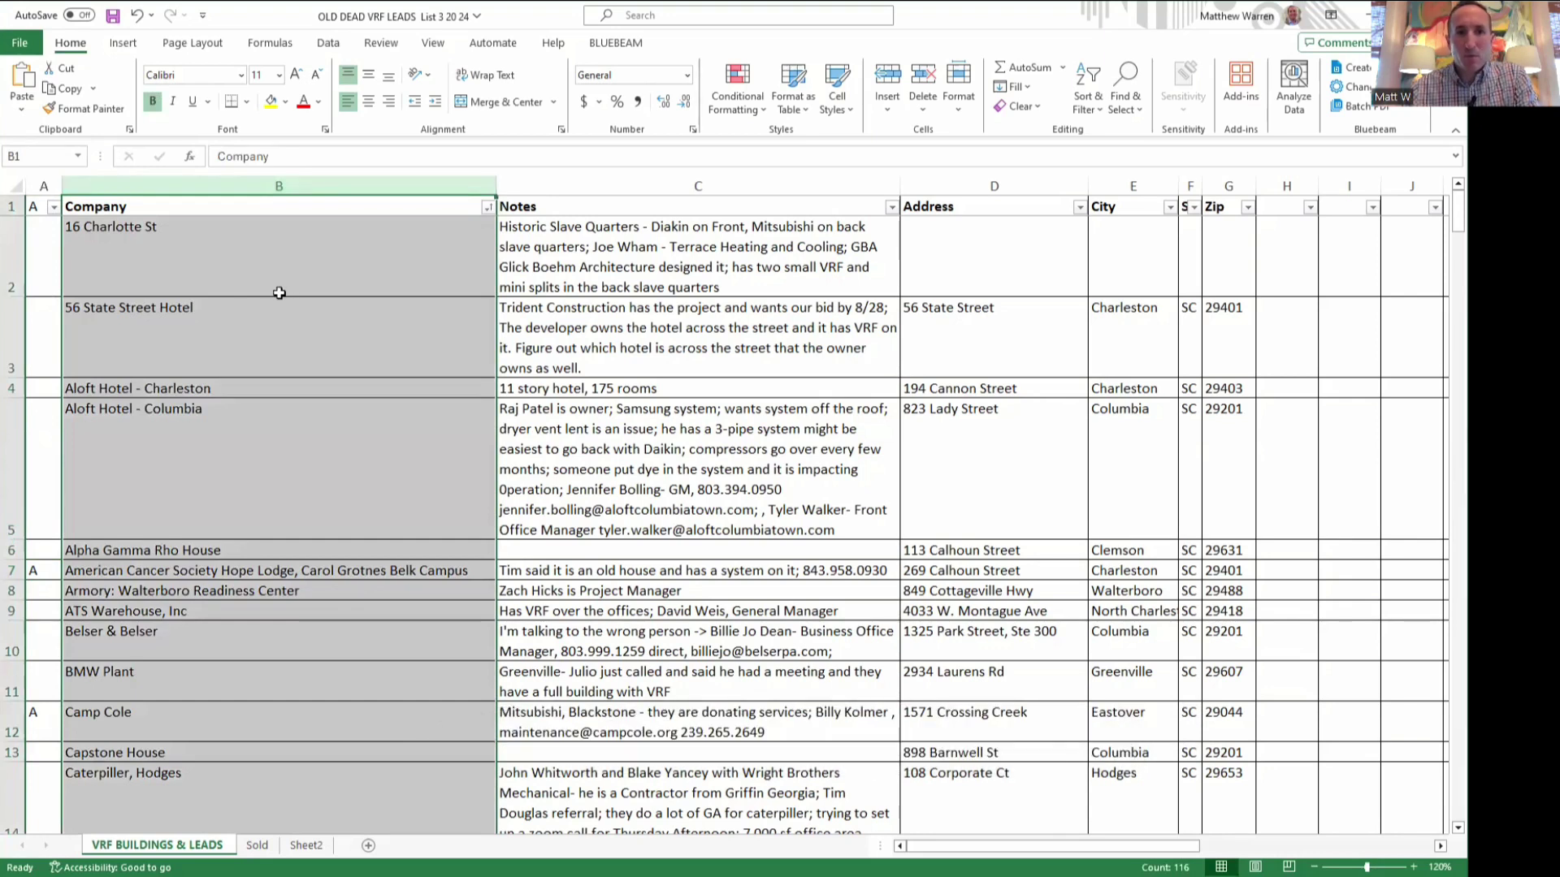
click(617, 174)
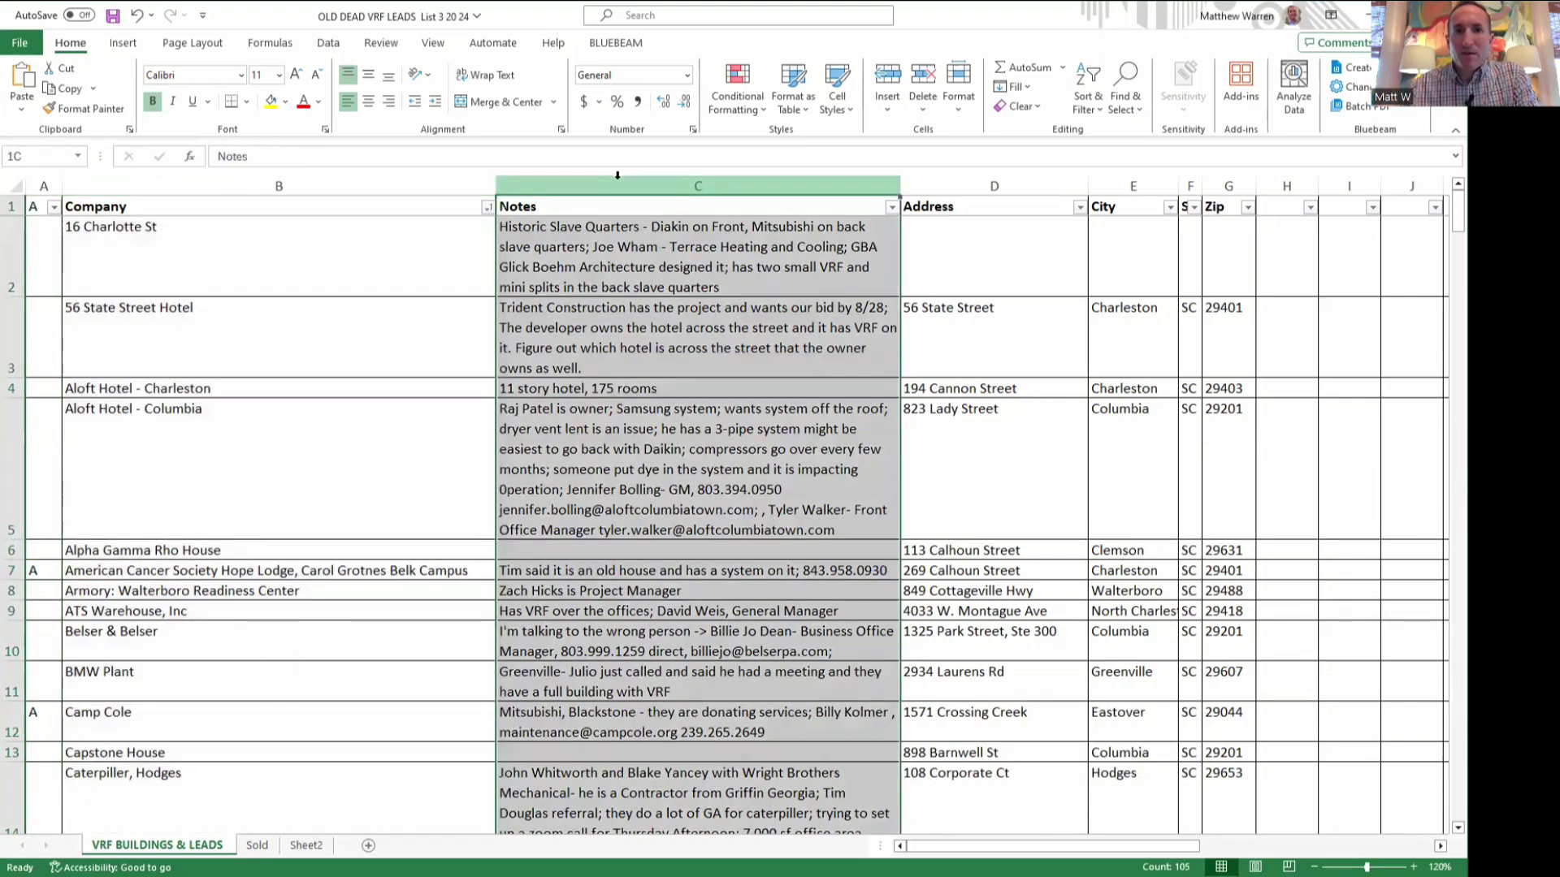
click(922, 175)
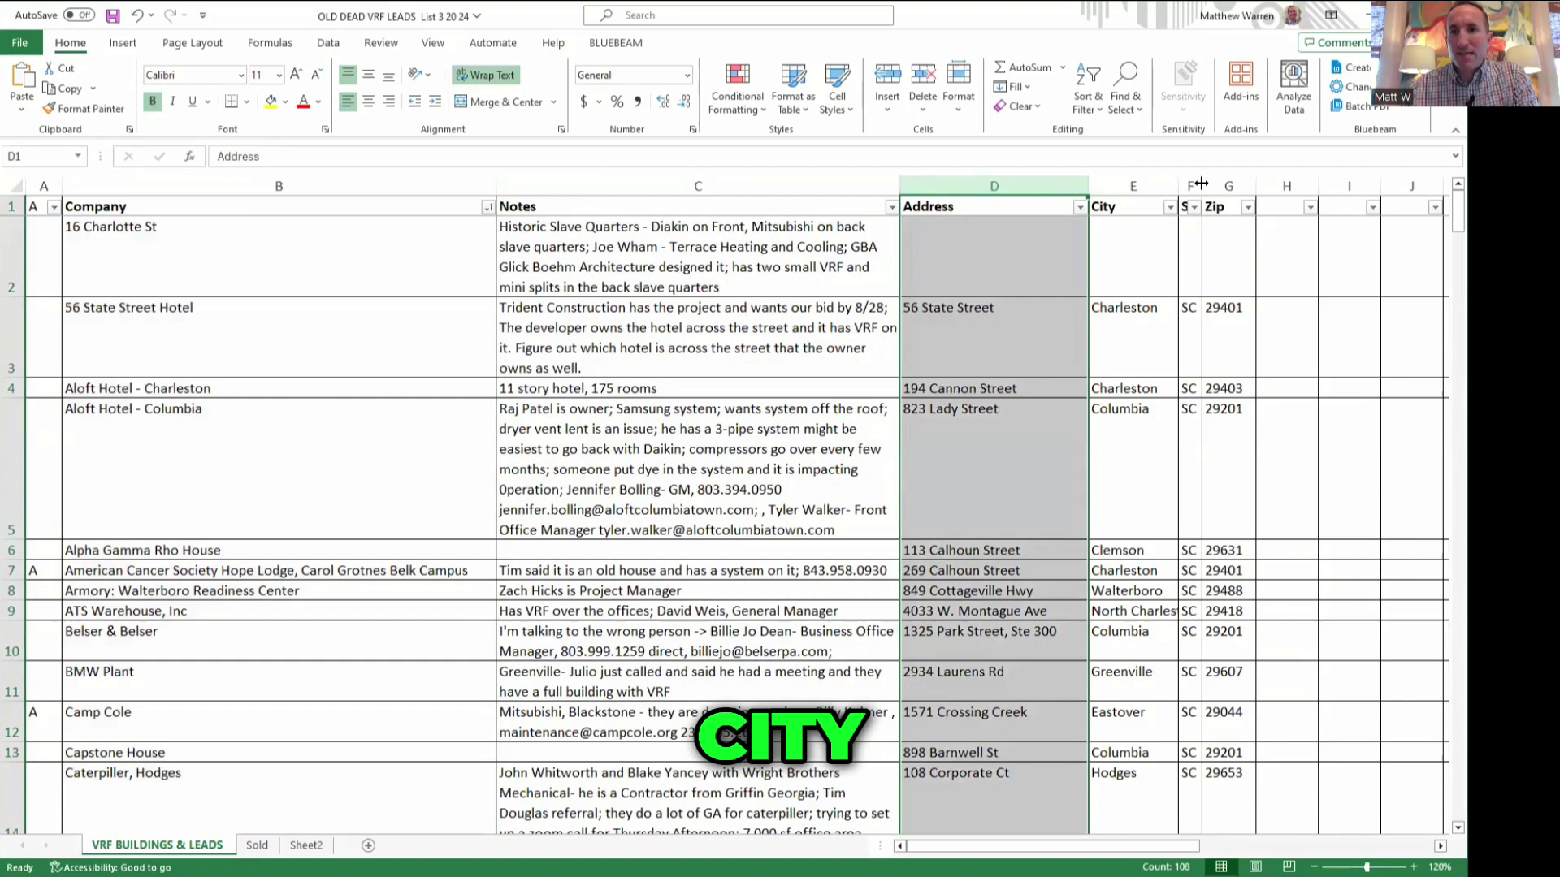
click(1027, 189)
drag(1050, 191, 1231, 190)
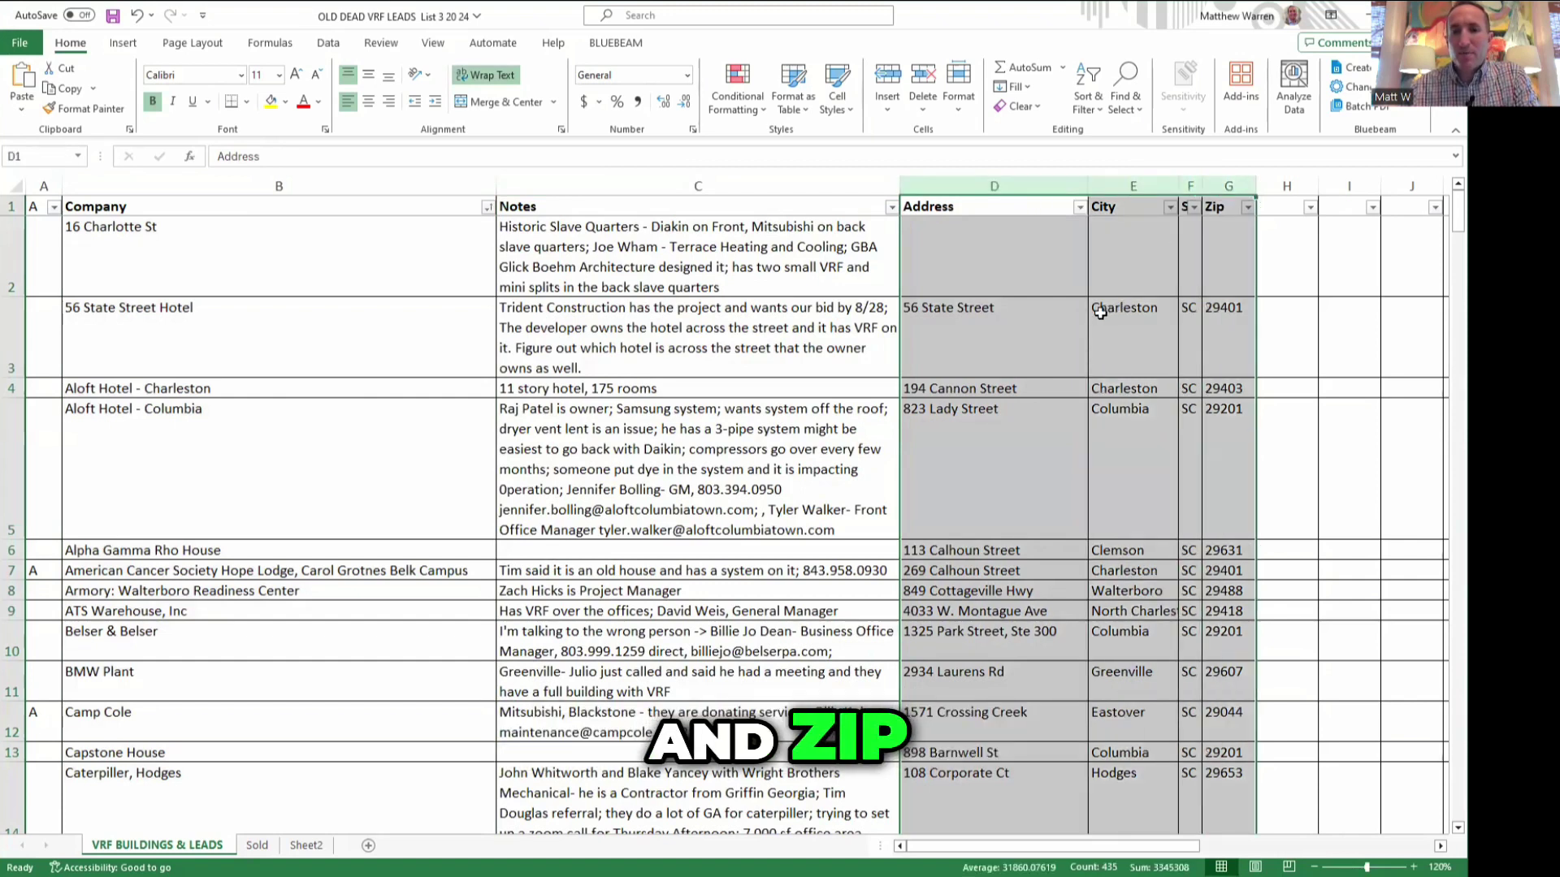
click(985, 358)
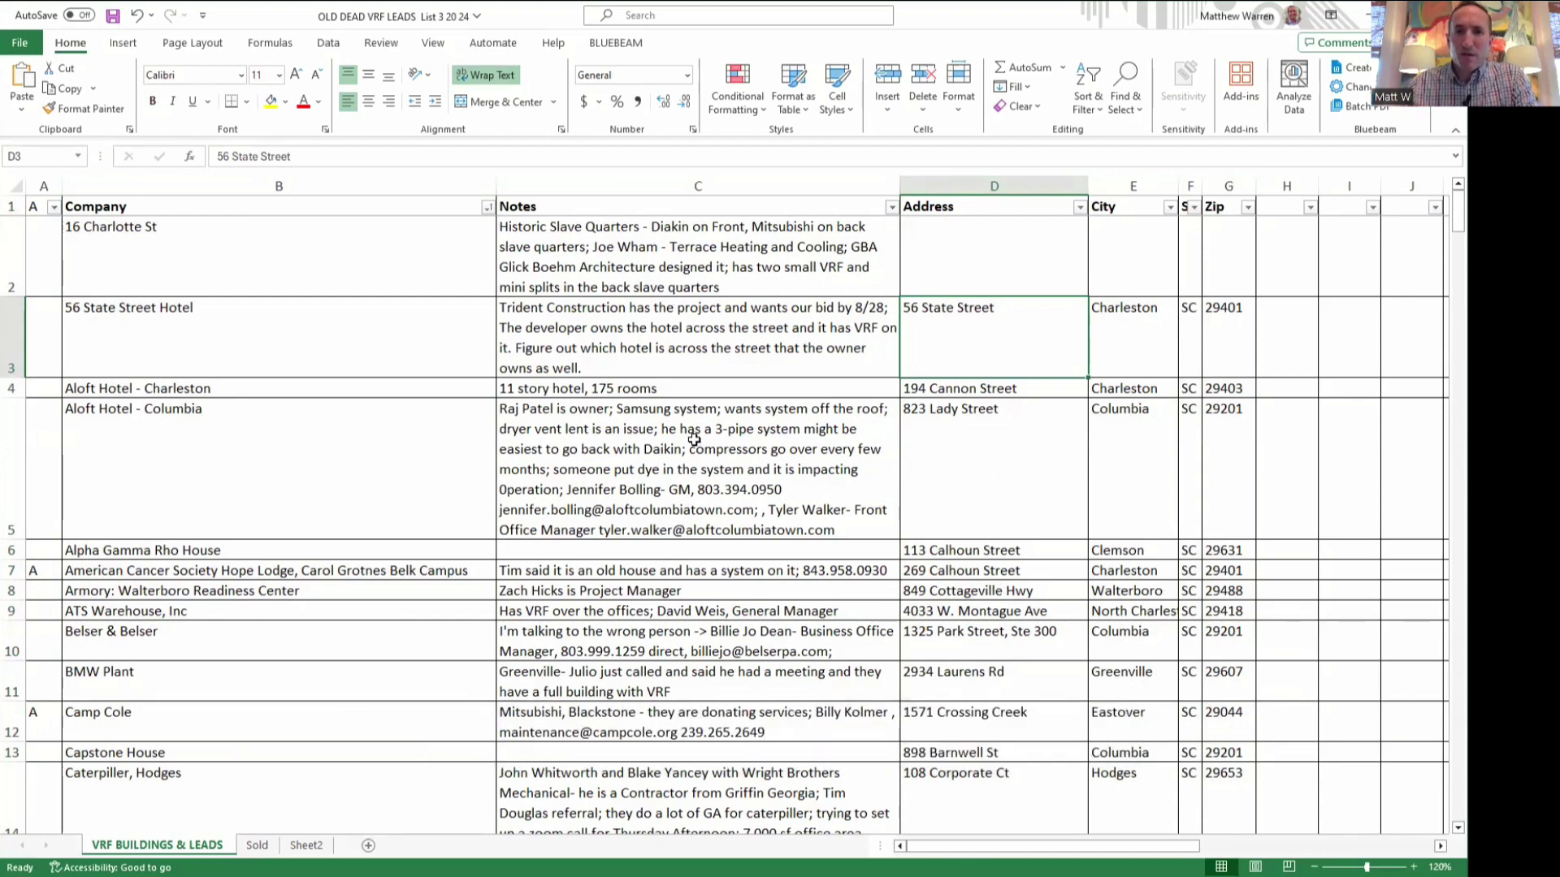
Read through the notes and addresses of the leads on the VRF BUILDINGS & LEADS sheet down to The Spring House at Kiawah River.
scroll(682, 455, down, 3)
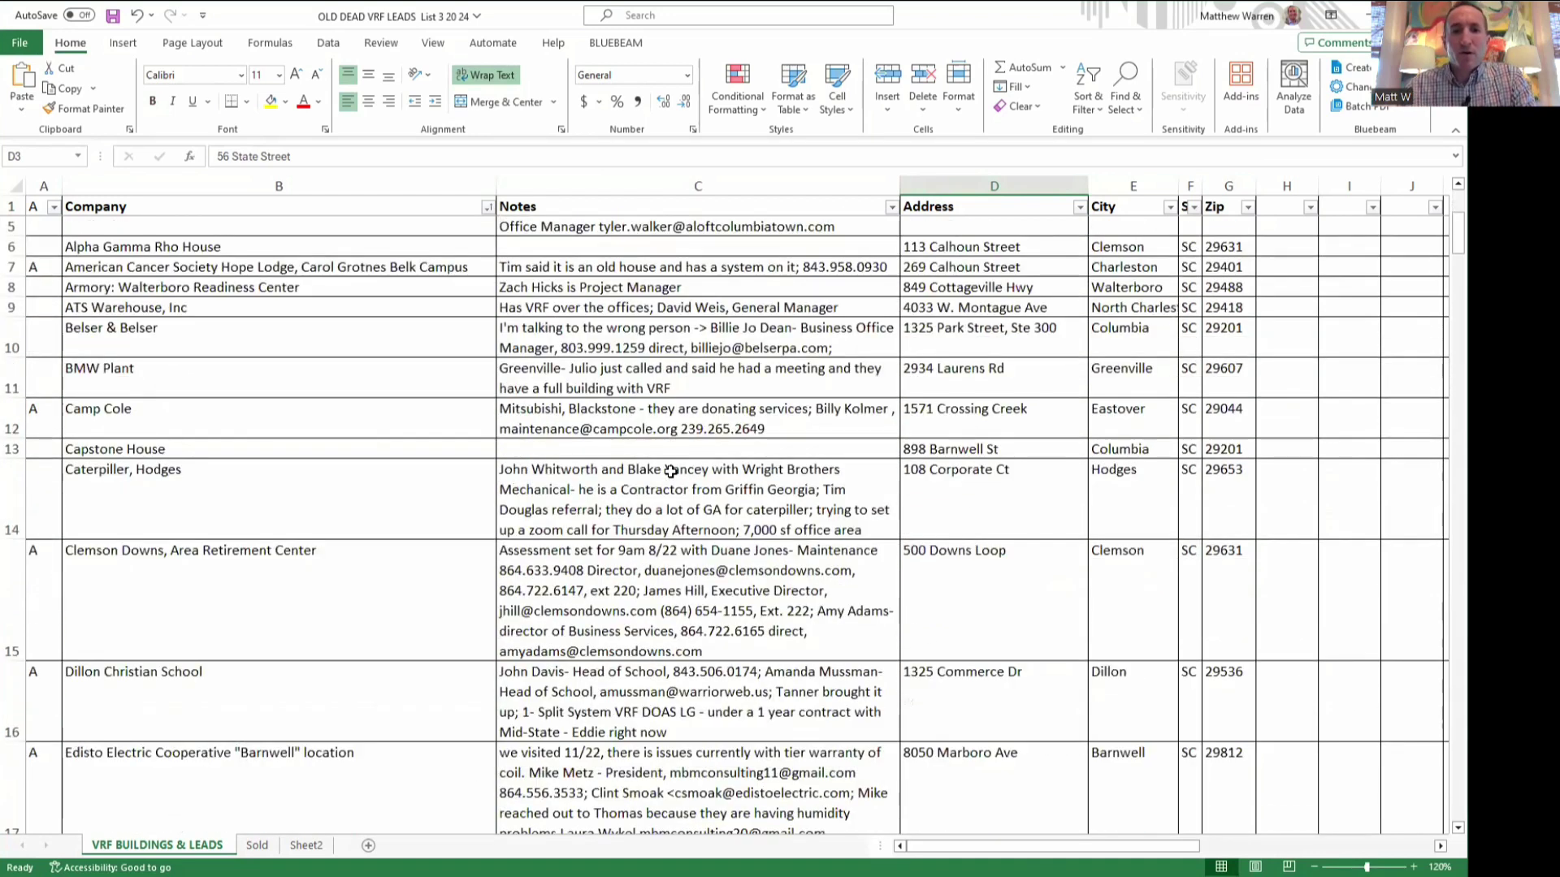
scroll(671, 471, down, 3)
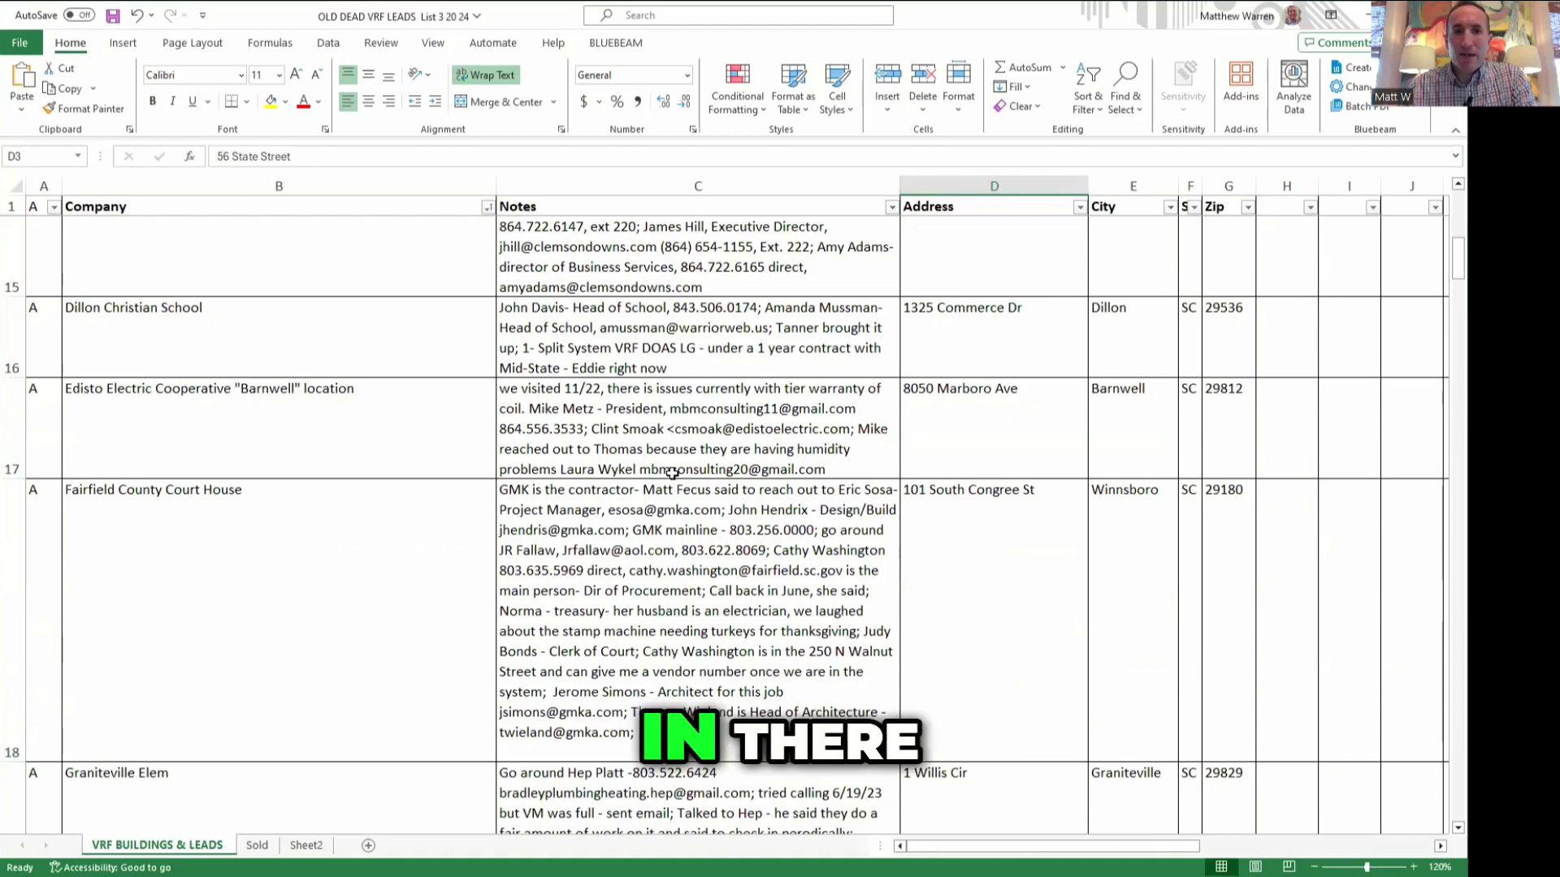
scroll(721, 597, down, 2)
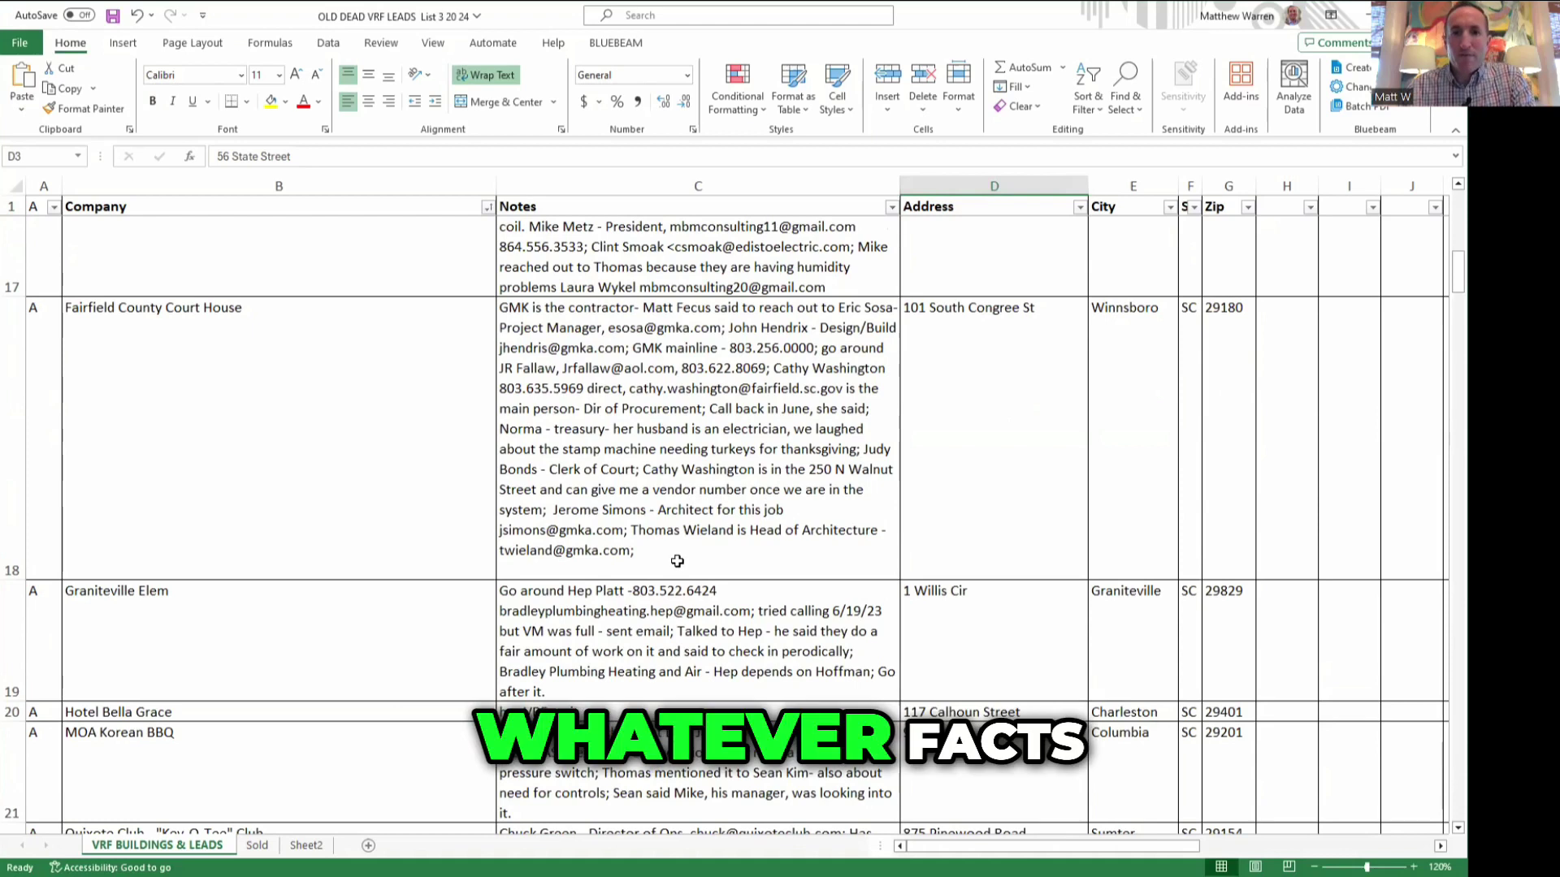
scroll(677, 560, down, 6)
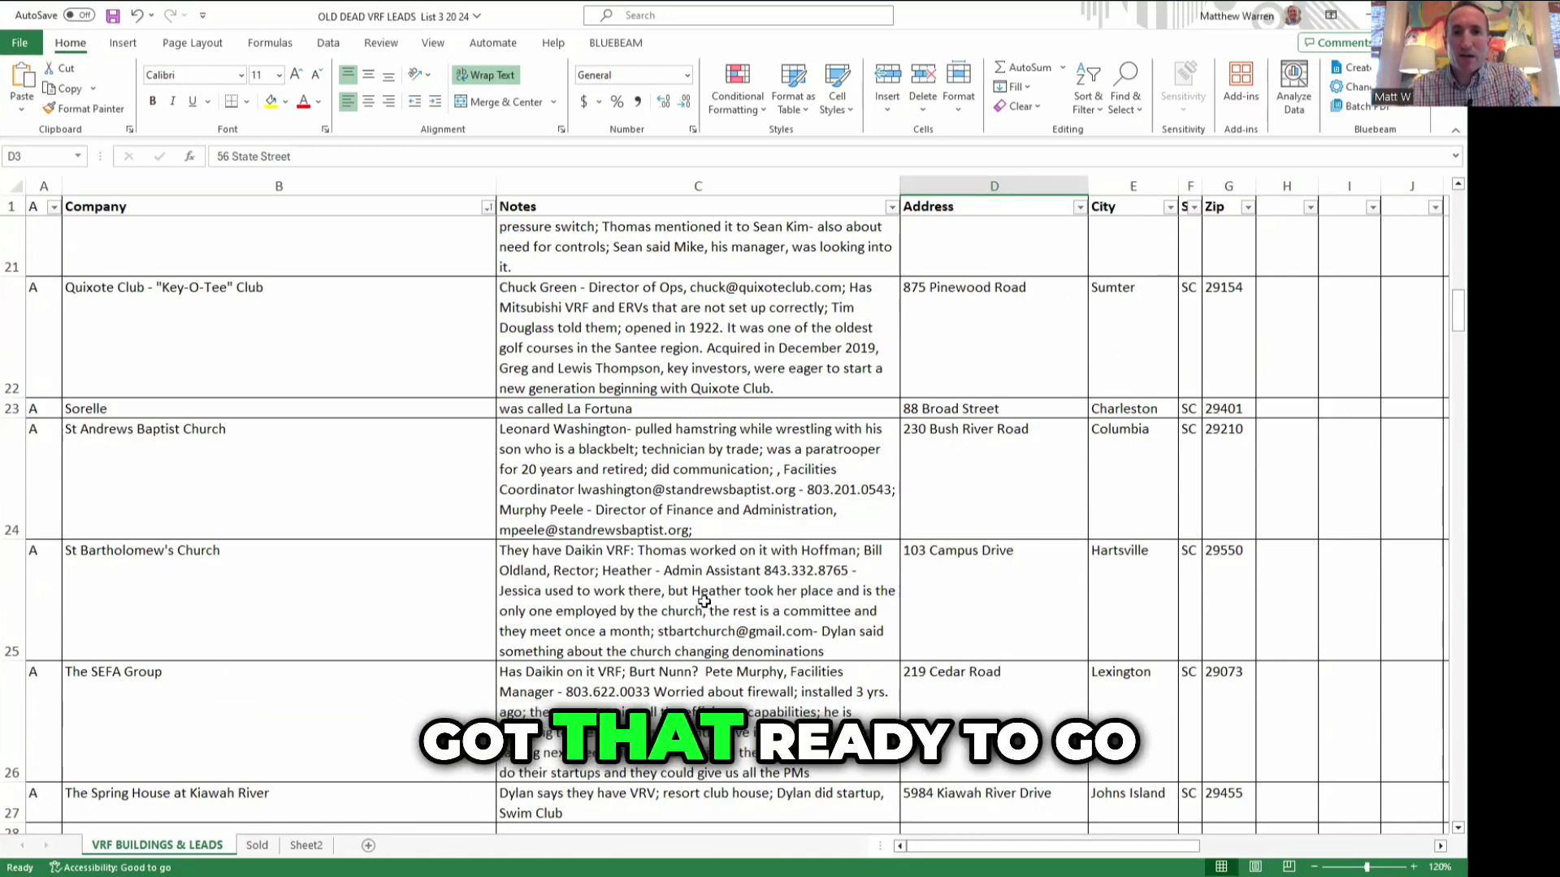
Review the leads list in its Company sort order, from the entries below The Spring House at Kiawah River back to the first row.
scroll(721, 540, down, 5)
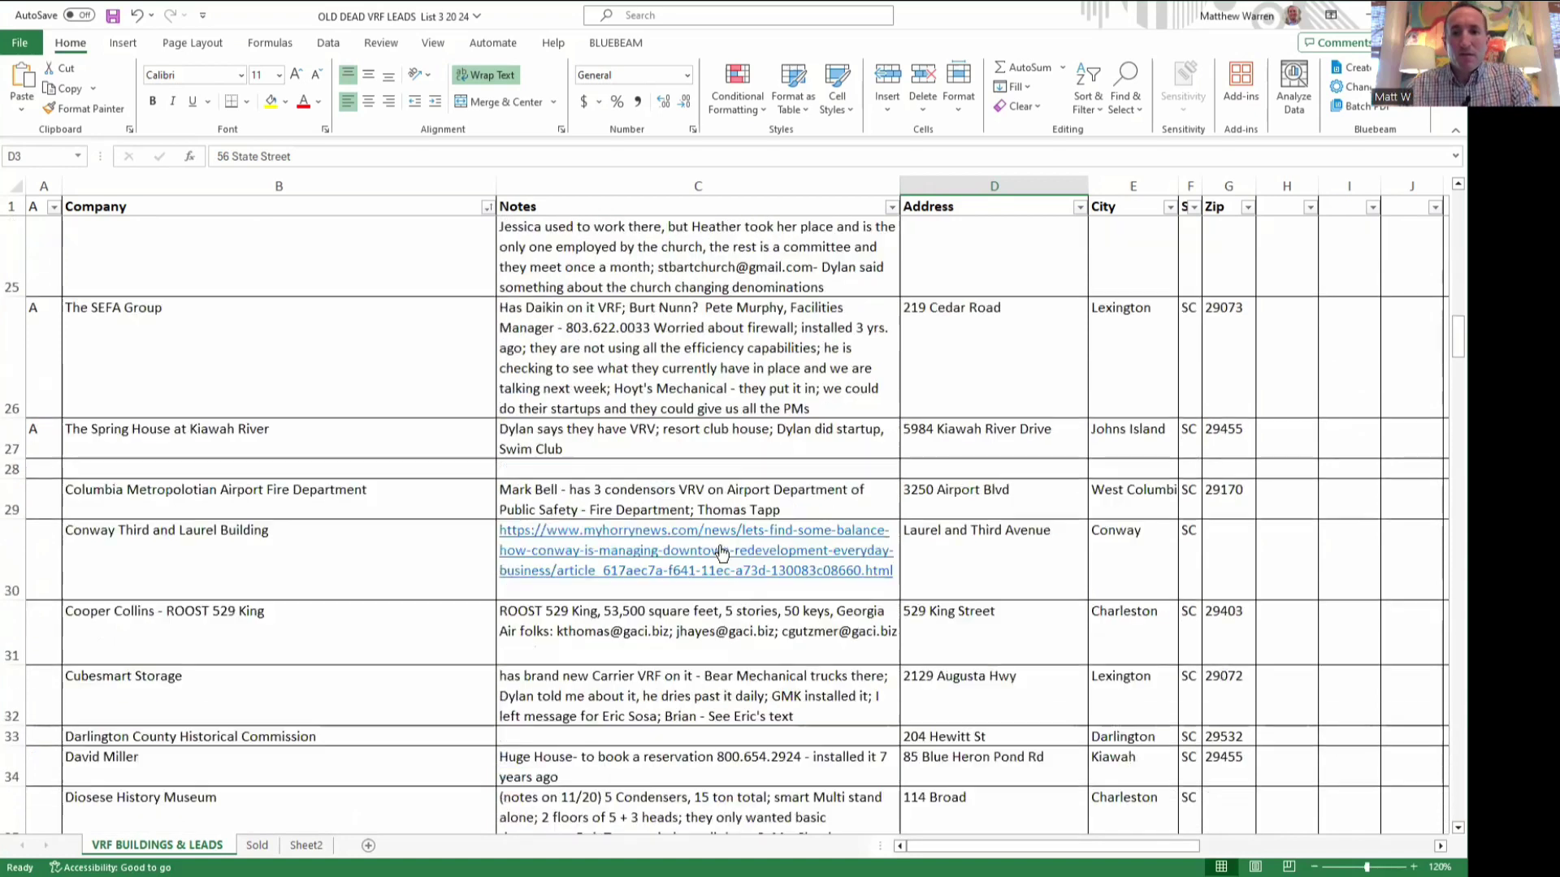
scroll(722, 553, up, 2)
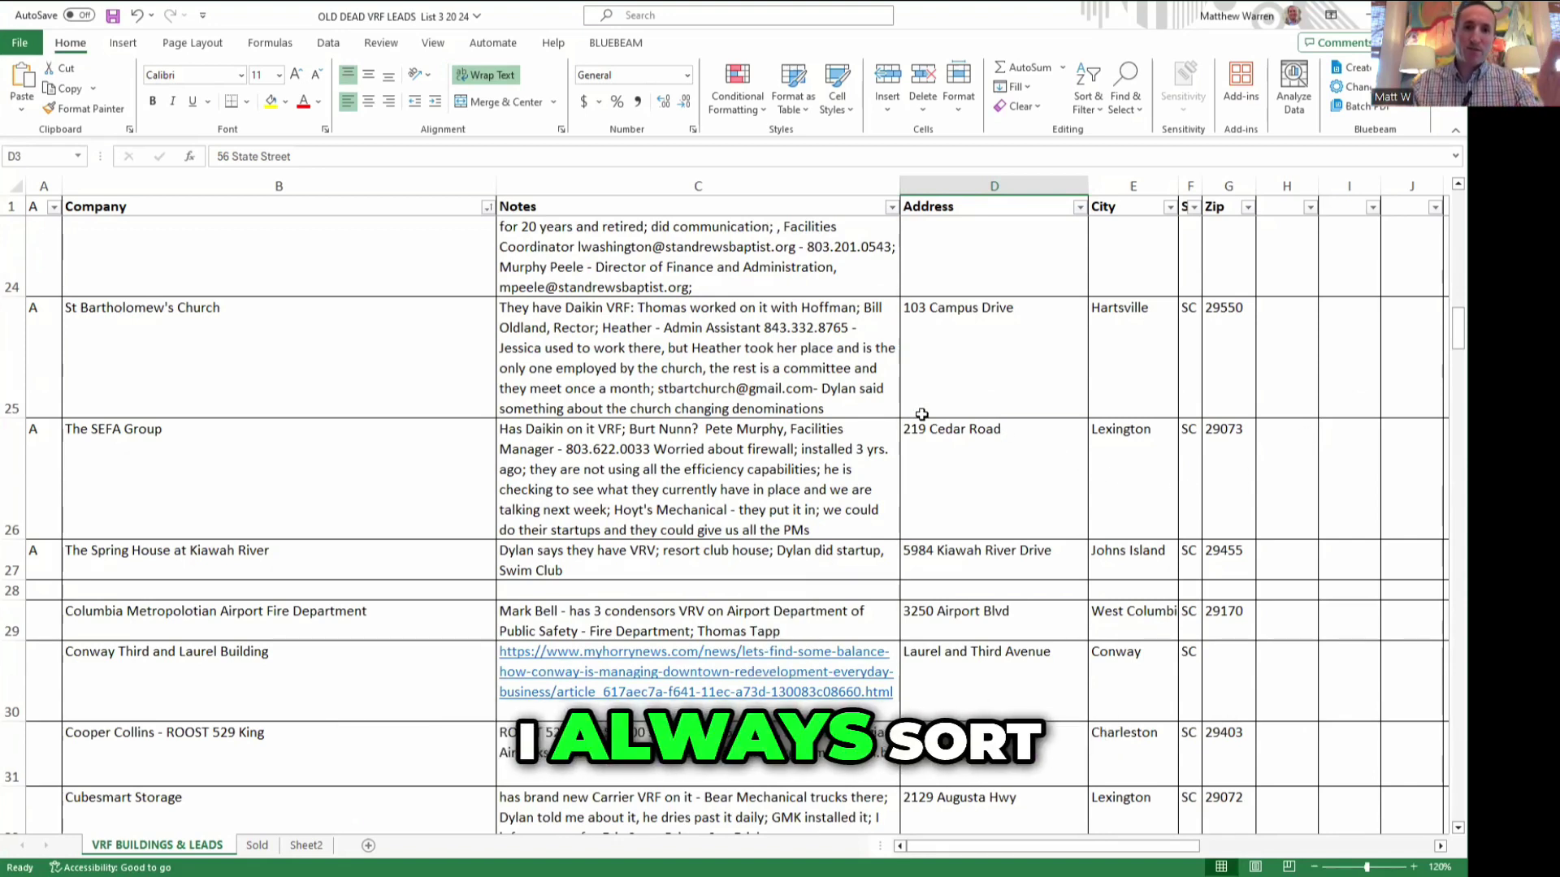
scroll(496, 401, up, 5)
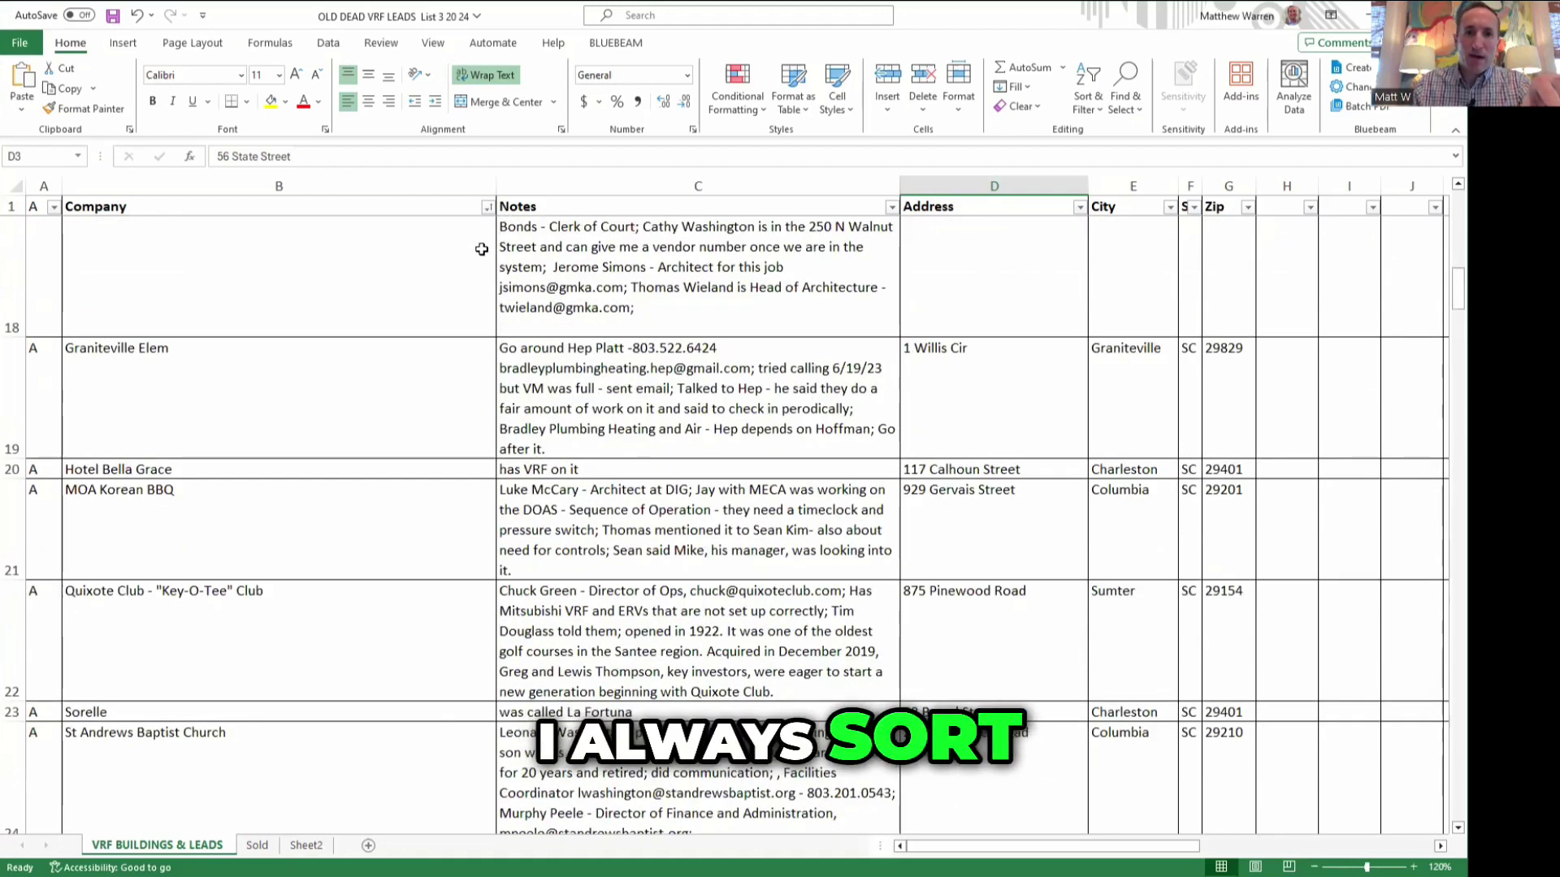
click(484, 207)
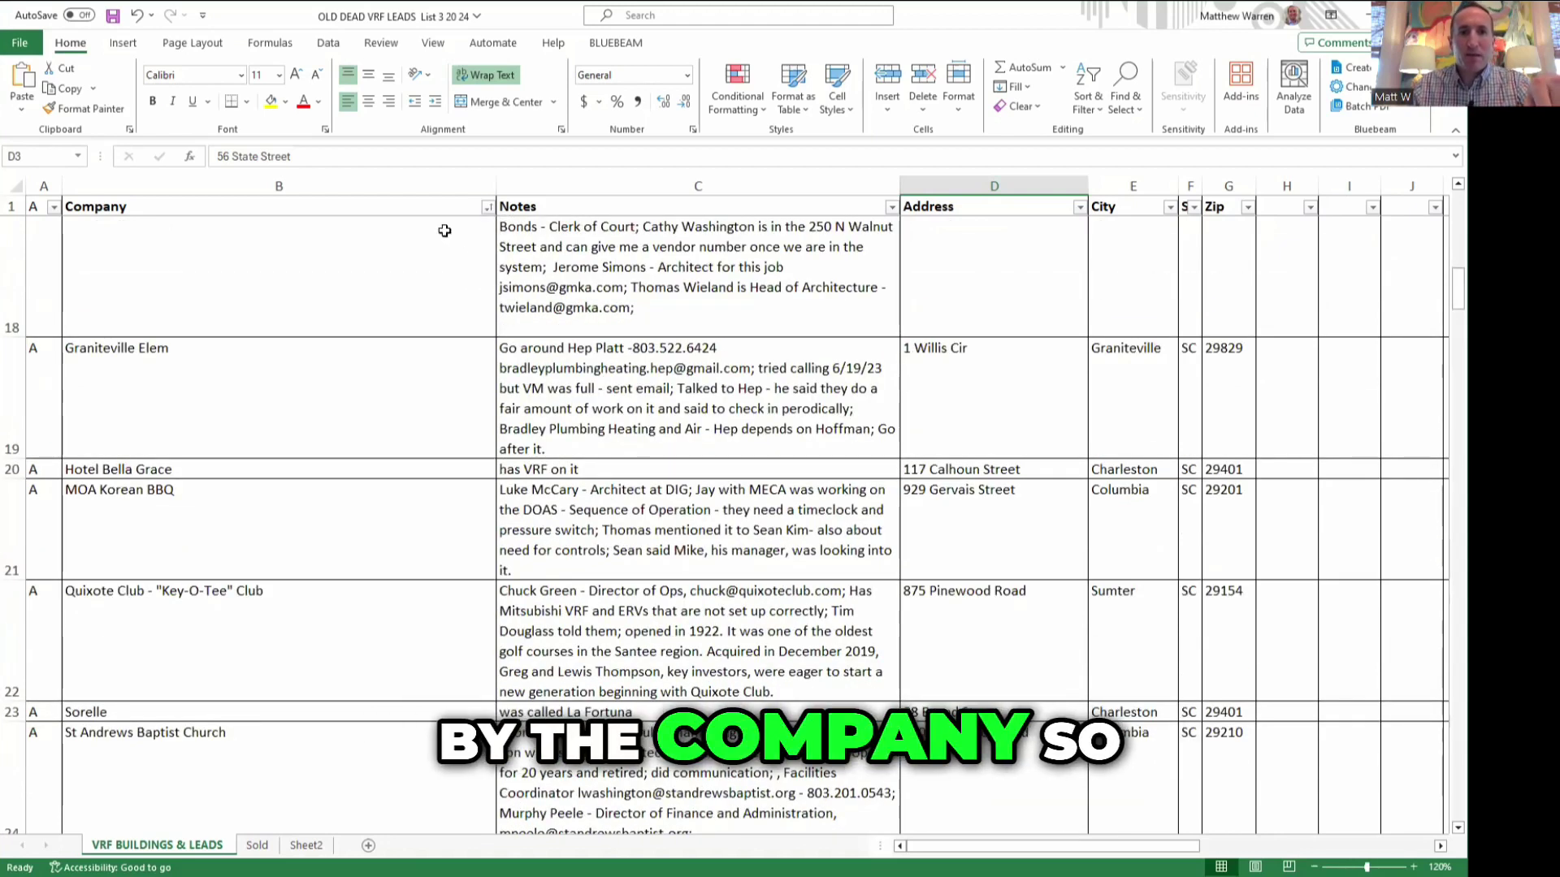
scroll(438, 230, up, 6)
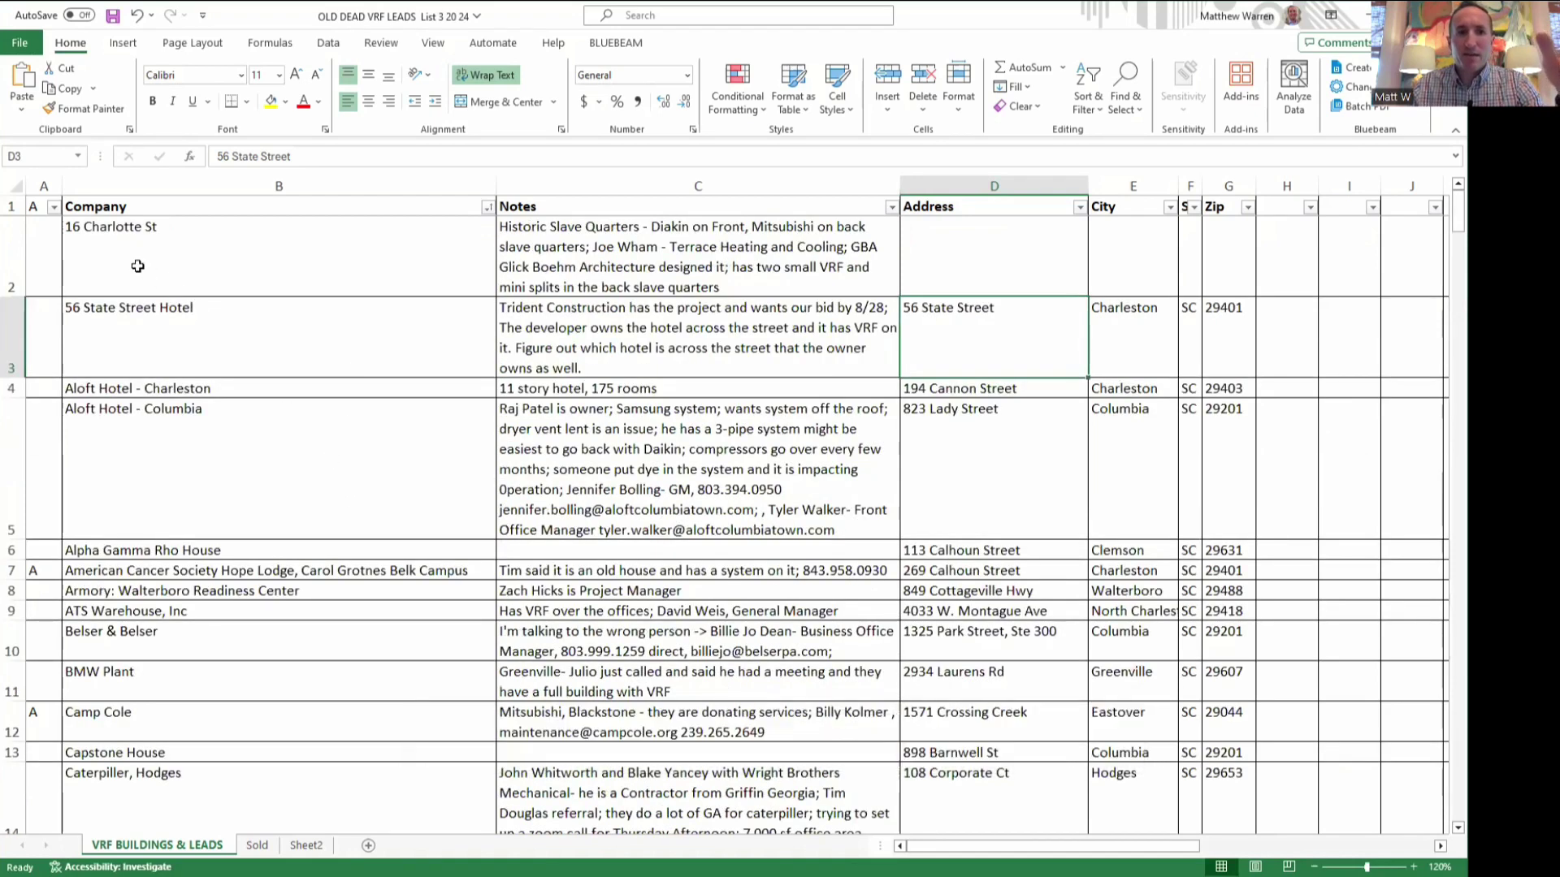
Remove and reapply the filter on the header row, and sort the leads by column A so the A leads come first.
click(10, 205)
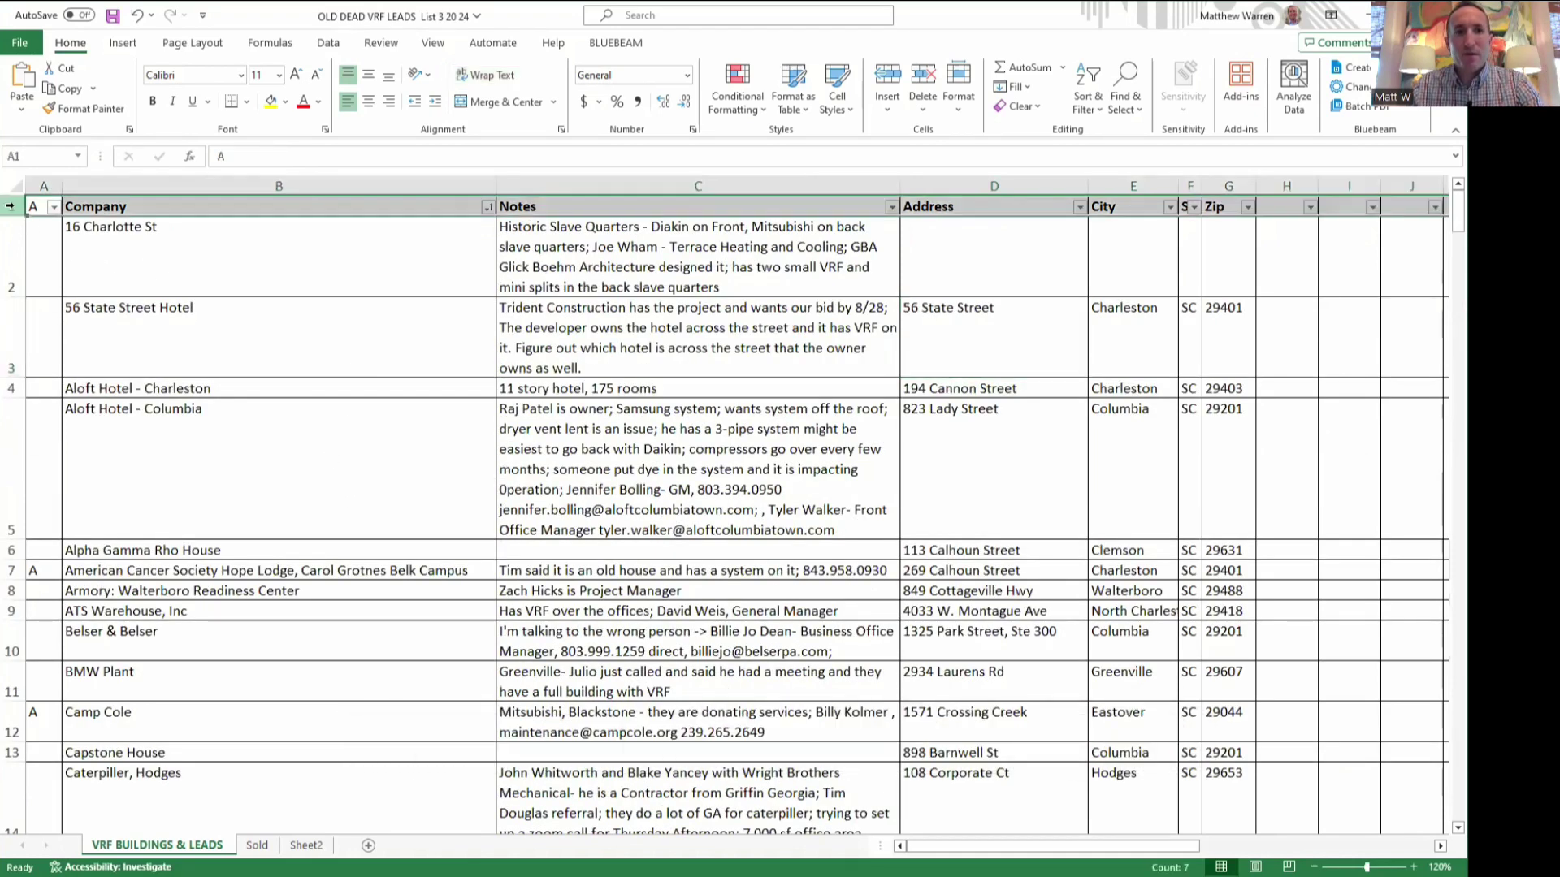
click(327, 42)
click(767, 93)
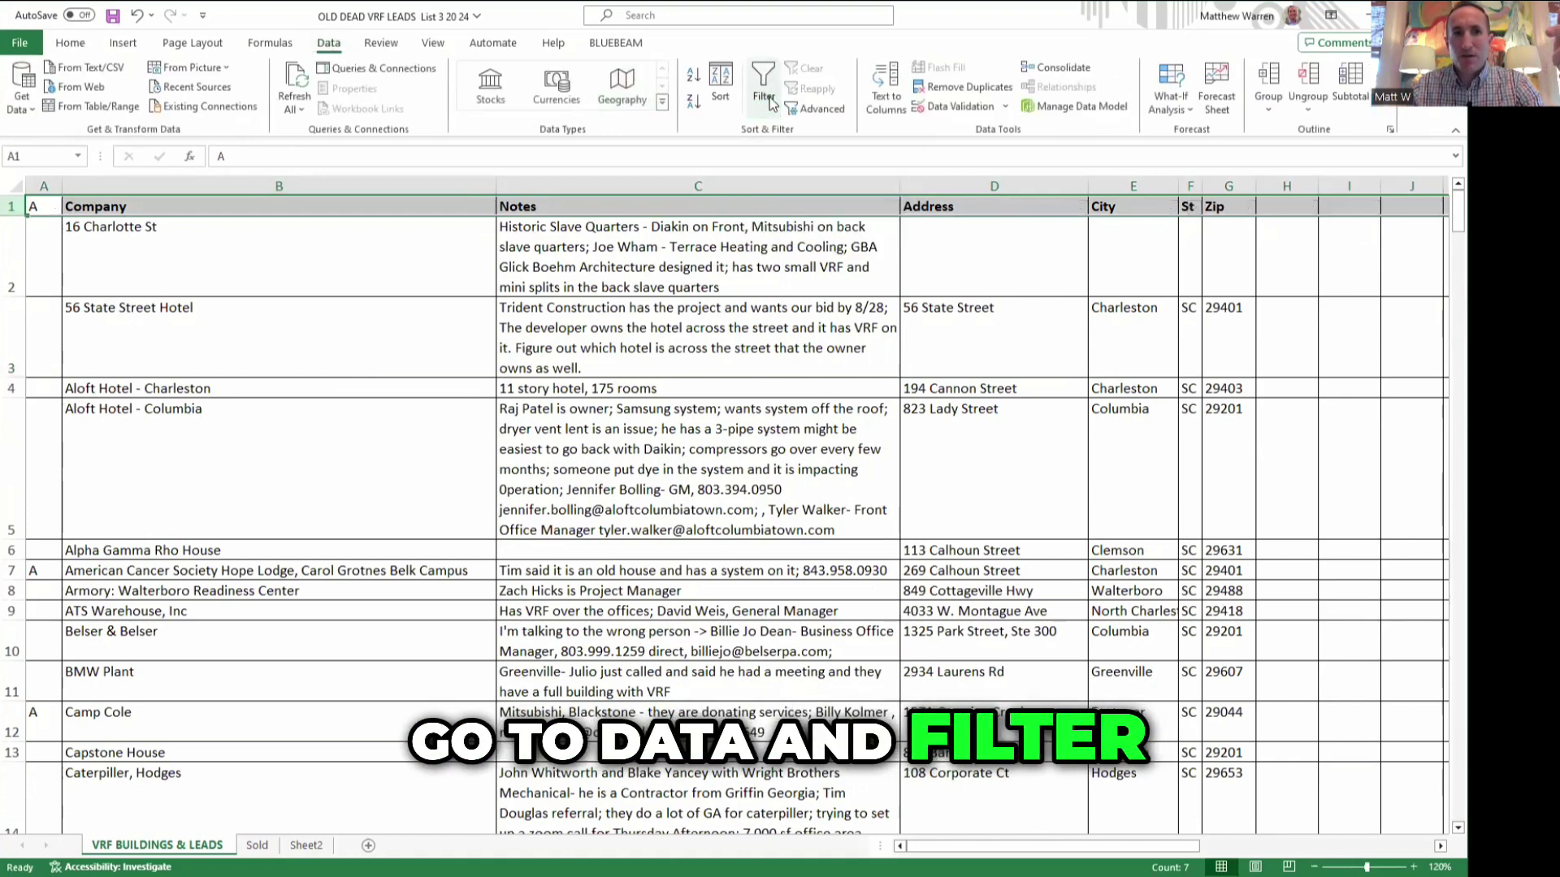
click(768, 96)
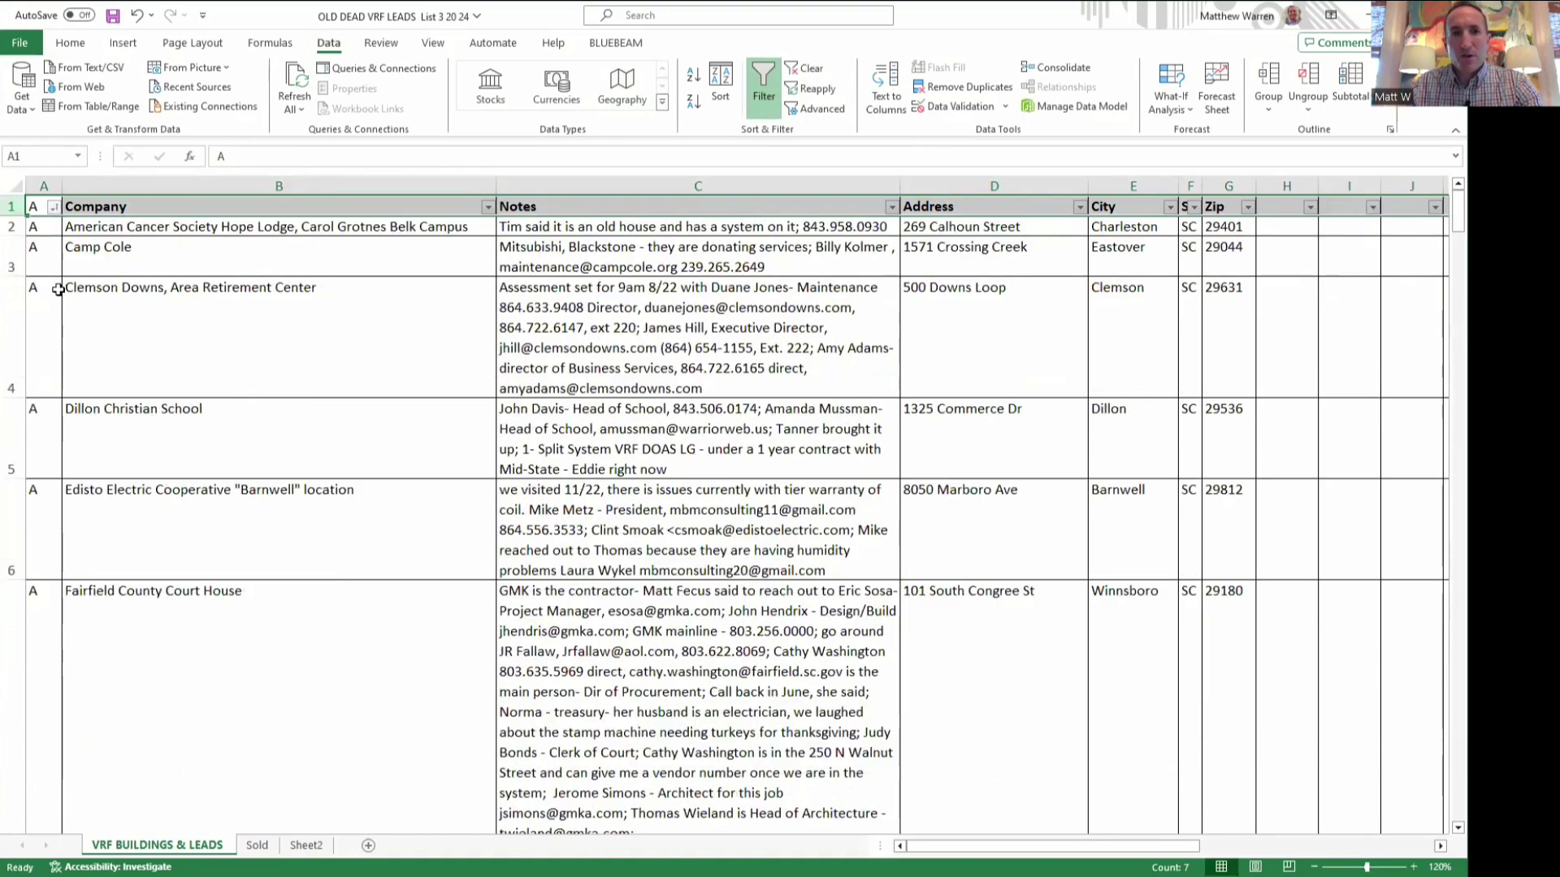
Look over the leads marked A and filter column A to focus on them.
scroll(121, 394, down, 5)
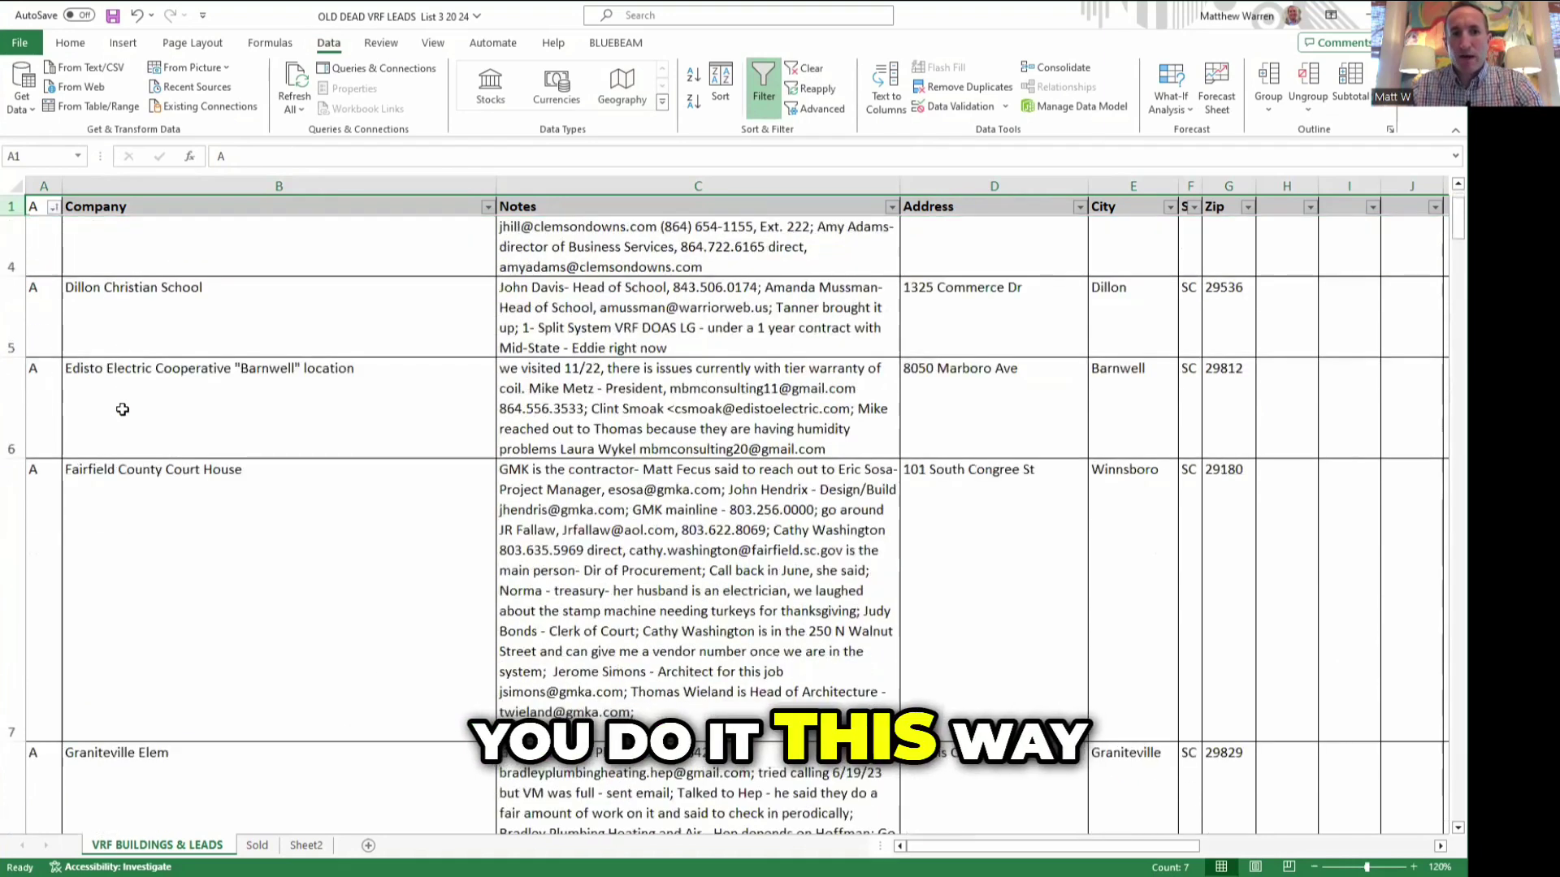
scroll(90, 360, up, 5)
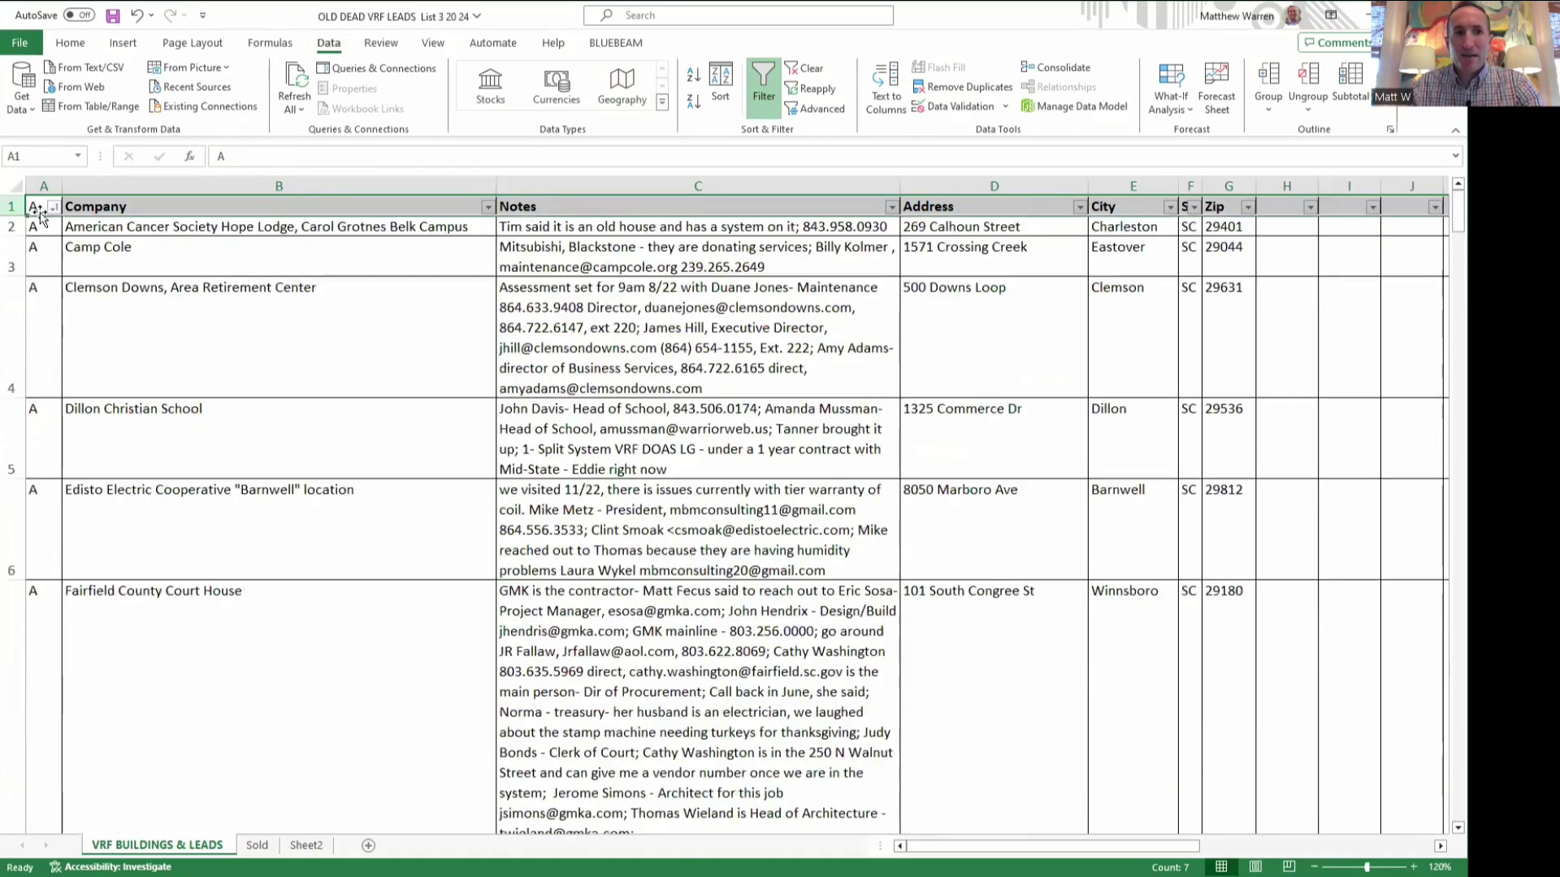
click(54, 206)
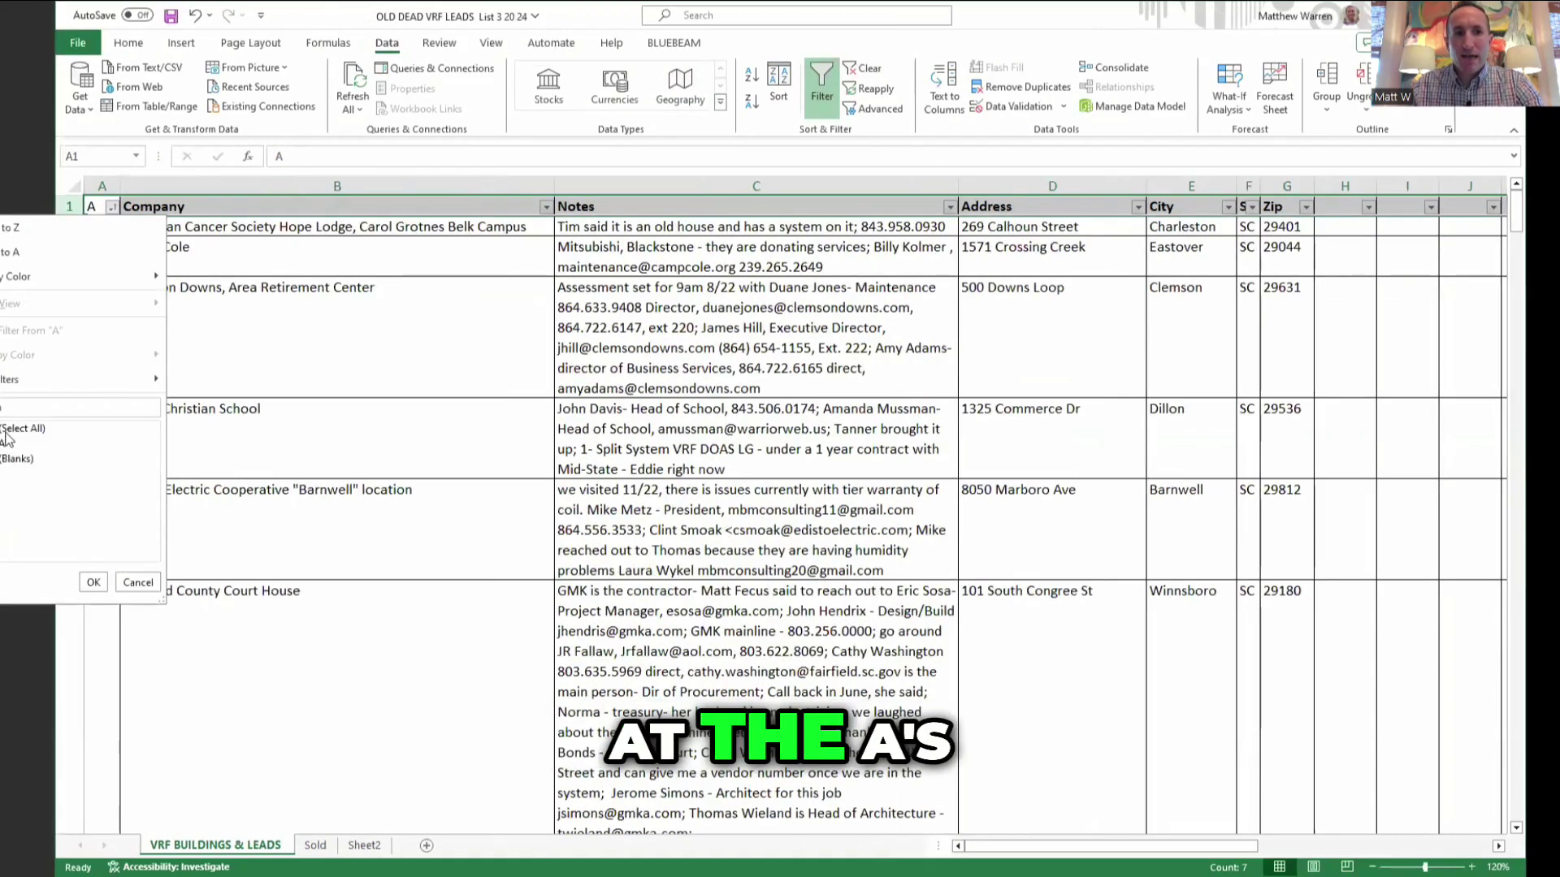
click(2, 444)
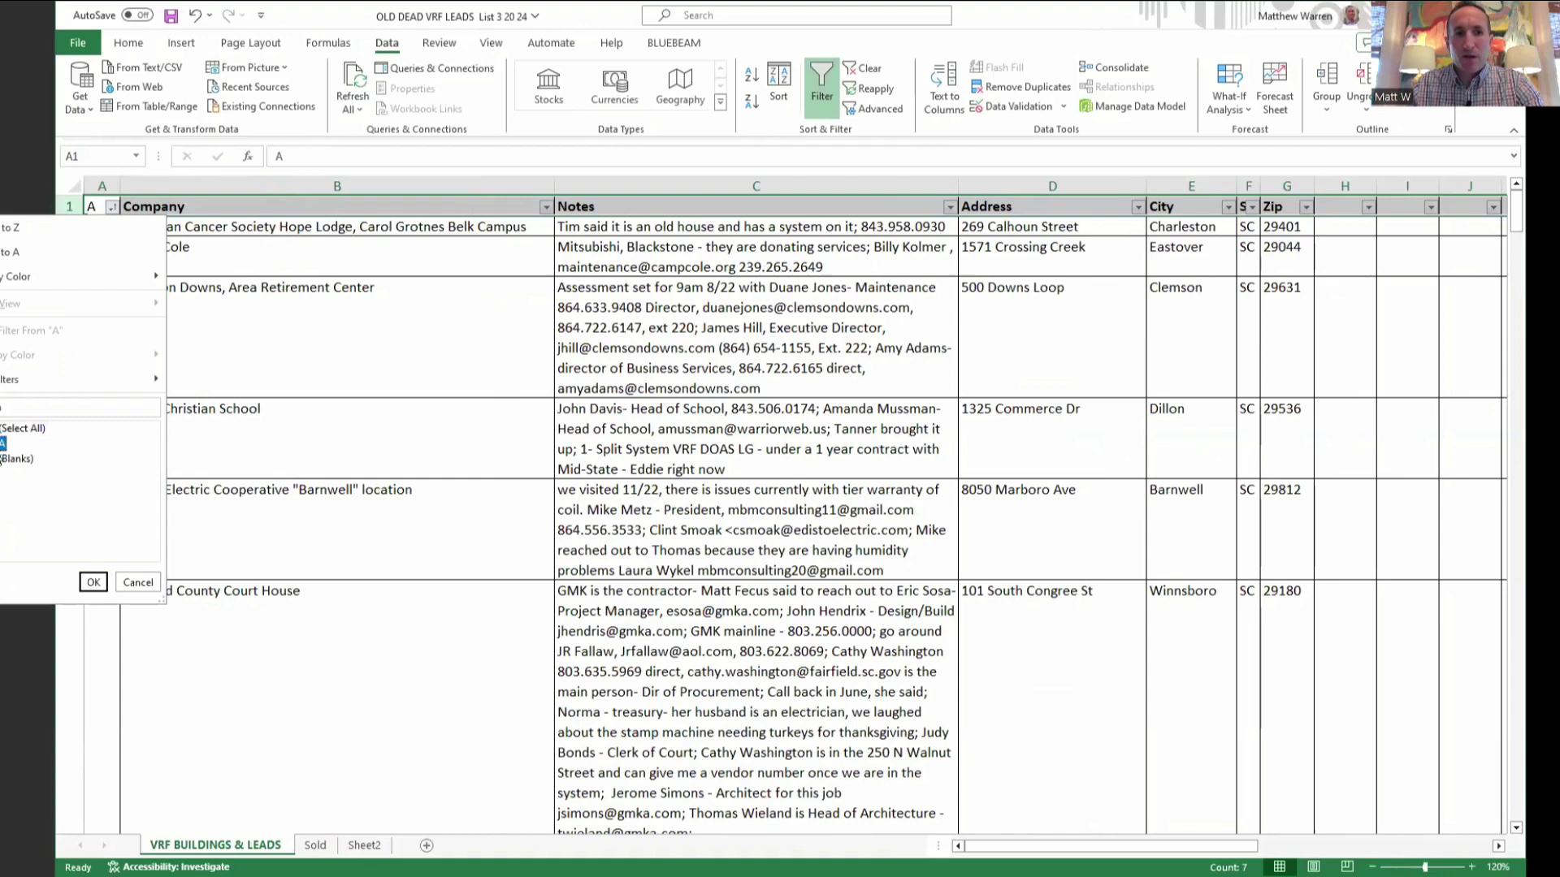
click(94, 583)
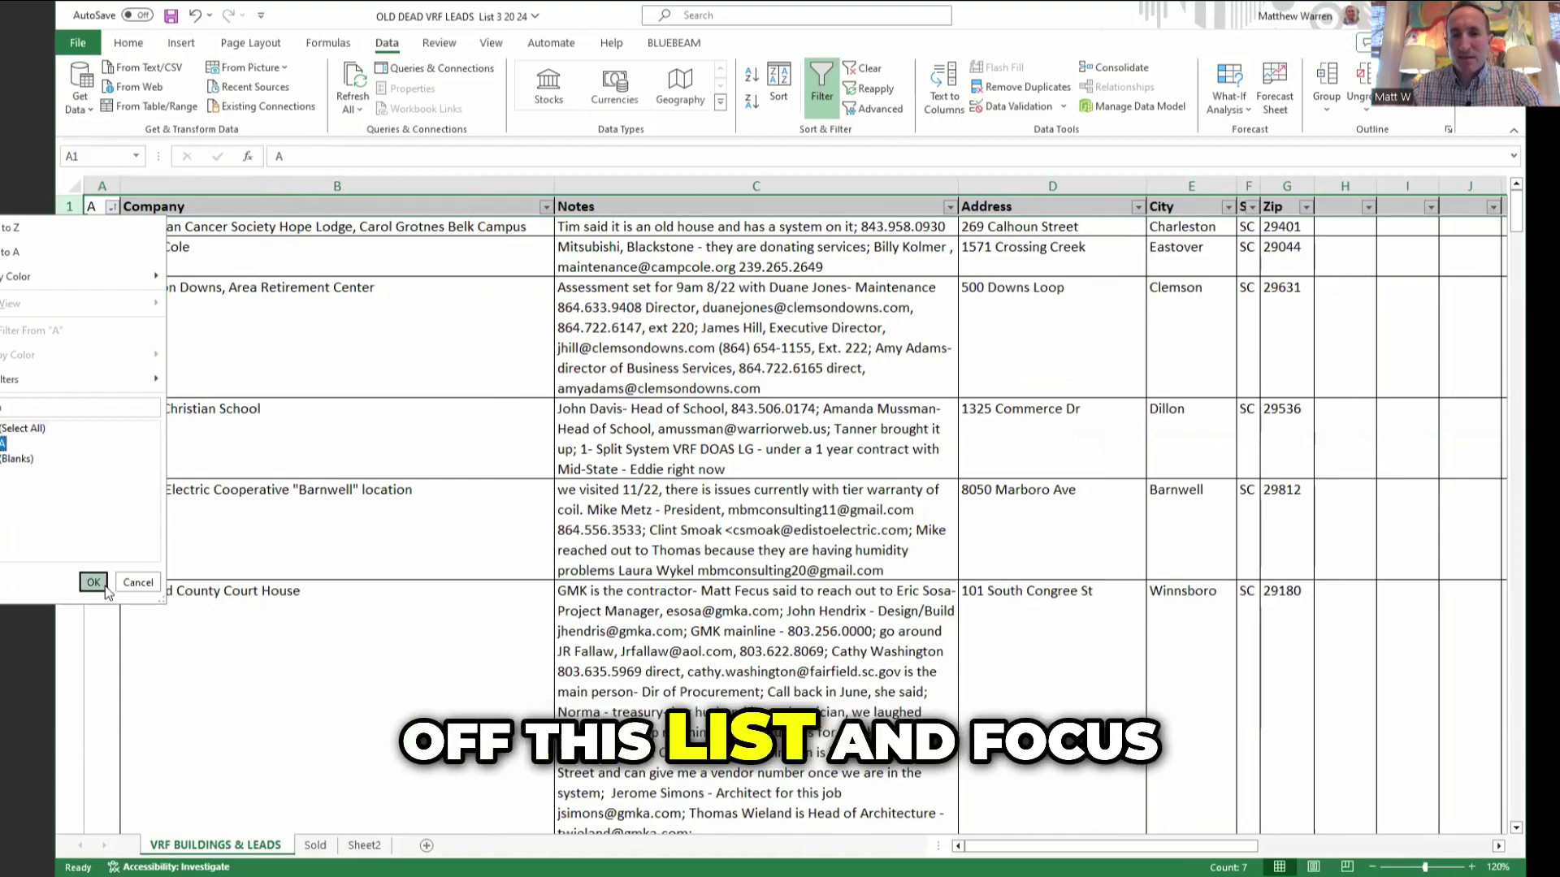